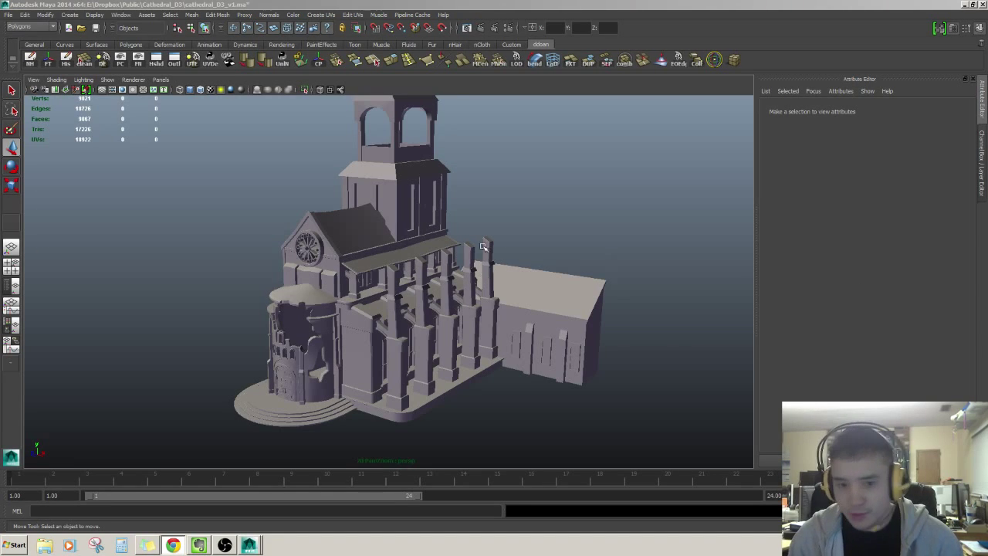
# Examine the shaded cathedral model's facade, rose window, entrance, tower and side buttresses from several angles.
pyautogui.keyDown('alt'); pyautogui.moveTo(483, 247); pyautogui.dragTo(418, 310); pyautogui.keyUp('alt')
pyautogui.scroll(5, 422, 314)
pyautogui.click(400, 315)
pyautogui.click(379, 327)
pyautogui.scroll(-5, 418, 310)
pyautogui.click(472, 377)
pyautogui.scroll(4, 445, 386)
pyautogui.moveTo(446, 386)
pyautogui.keyDown('alt'); pyautogui.mouseDown()
pyautogui.moveTo(455, 362)
pyautogui.moveTo(448, 304)
pyautogui.moveTo(456, 384)
pyautogui.mouseUp(); pyautogui.keyUp('alt')
pyautogui.scroll(2, 479, 377)
pyautogui.scroll(-4, 479, 378)
pyautogui.click(325, 261)
pyautogui.keyDown('alt'); pyautogui.moveTo(325, 261); pyautogui.dragTo(316, 242); pyautogui.keyUp('alt')
pyautogui.click(298, 250)
pyautogui.scroll(3, 298, 250)
pyautogui.scroll(-4, 315, 243)
pyautogui.click(502, 189)
pyautogui.keyDown('alt'); pyautogui.moveTo(328, 259); pyautogui.dragTo(299, 253, button='middle'); pyautogui.keyUp('alt')
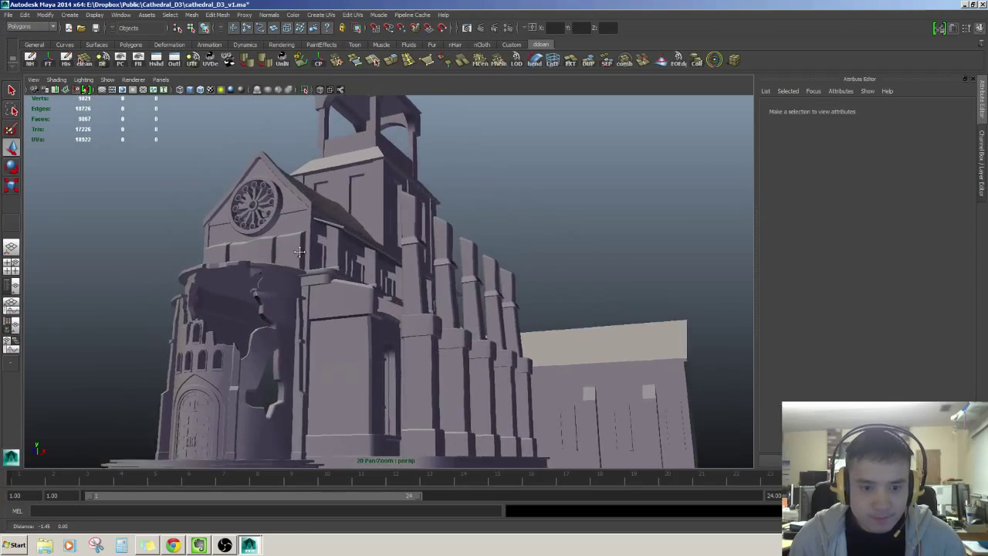
pyautogui.keyDown('alt'); pyautogui.moveTo(300, 252); pyautogui.dragTo(384, 270); pyautogui.keyUp('alt')
# Turn on wireframe-on-shaded display so the mesh edges show on the whole cathedral.
pyautogui.click(556, 313)
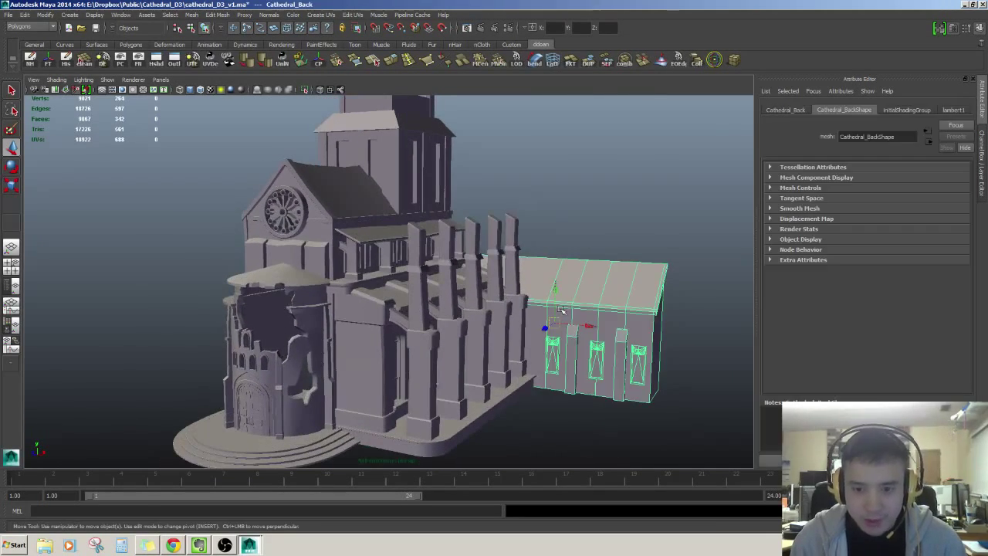
pyautogui.keyDown('alt'); pyautogui.moveTo(509, 295); pyautogui.dragTo(451, 280); pyautogui.keyUp('alt')
pyautogui.click(201, 91)
pyautogui.click(193, 172)
# Examine the mesh edges of the cathedral's facade, broken front turret and base from close up and below.
pyautogui.scroll(3, 200, 179)
pyautogui.moveTo(201, 179)
pyautogui.keyDown('alt'); pyautogui.mouseDown()
pyautogui.moveTo(273, 209)
pyautogui.moveTo(232, 205)
pyautogui.moveTo(231, 273)
pyautogui.moveTo(200, 254)
pyautogui.moveTo(235, 247)
pyautogui.mouseUp(); pyautogui.keyUp('alt')
pyautogui.scroll(-4, 232, 205)
pyautogui.keyDown('alt'); pyautogui.moveTo(235, 247); pyautogui.dragTo(302, 220, button='middle'); pyautogui.keyUp('alt')
pyautogui.scroll(4, 281, 265)
pyautogui.keyDown('alt'); pyautogui.moveTo(302, 220); pyautogui.dragTo(317, 199); pyautogui.keyUp('alt')
pyautogui.keyDown('alt'); pyautogui.moveTo(403, 319); pyautogui.dragTo(544, 401); pyautogui.keyUp('alt')
pyautogui.click(519, 421)
pyautogui.scroll(-3, 499, 403)
pyautogui.scroll(4, 480, 372)
pyautogui.click(545, 404)
pyautogui.moveTo(394, 335)
pyautogui.keyDown('alt'); pyautogui.mouseDown()
pyautogui.moveTo(430, 349)
pyautogui.moveTo(405, 331)
pyautogui.mouseUp(); pyautogui.keyUp('alt')
pyautogui.keyDown('alt'); pyautogui.moveTo(406, 331); pyautogui.dragTo(454, 375, button='middle'); pyautogui.keyUp('alt')
pyautogui.keyDown('alt'); pyautogui.moveTo(454, 375); pyautogui.dragTo(403, 359); pyautogui.keyUp('alt')
pyautogui.keyDown('alt'); pyautogui.moveTo(399, 347); pyautogui.dragTo(386, 378, button='middle'); pyautogui.keyUp('alt')
pyautogui.keyDown('alt'); pyautogui.moveTo(386, 378); pyautogui.dragTo(382, 355); pyautogui.keyUp('alt')
pyautogui.scroll(-3, 384, 363)
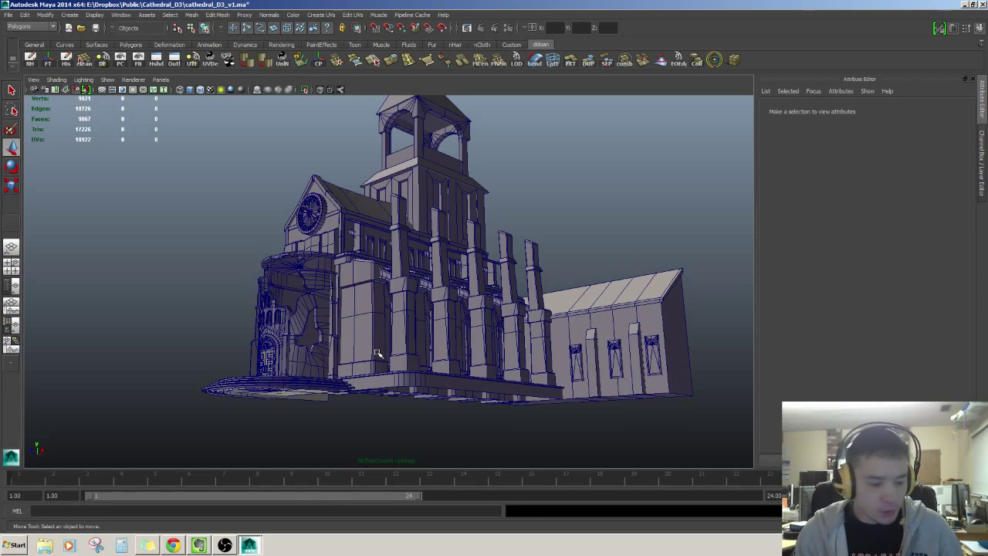
# Examine the row of side buttresses and the side aisle behind them, from above and at a distance.
pyautogui.keyDown('alt'); pyautogui.moveTo(345, 361); pyautogui.dragTo(427, 315); pyautogui.keyUp('alt')
pyautogui.click(383, 338)
pyautogui.click(411, 328)
pyautogui.scroll(4, 421, 347)
pyautogui.keyDown('shift'); pyautogui.click(392, 339); pyautogui.keyUp('shift')
pyautogui.scroll(-3, 386, 348)
pyautogui.click(582, 439)
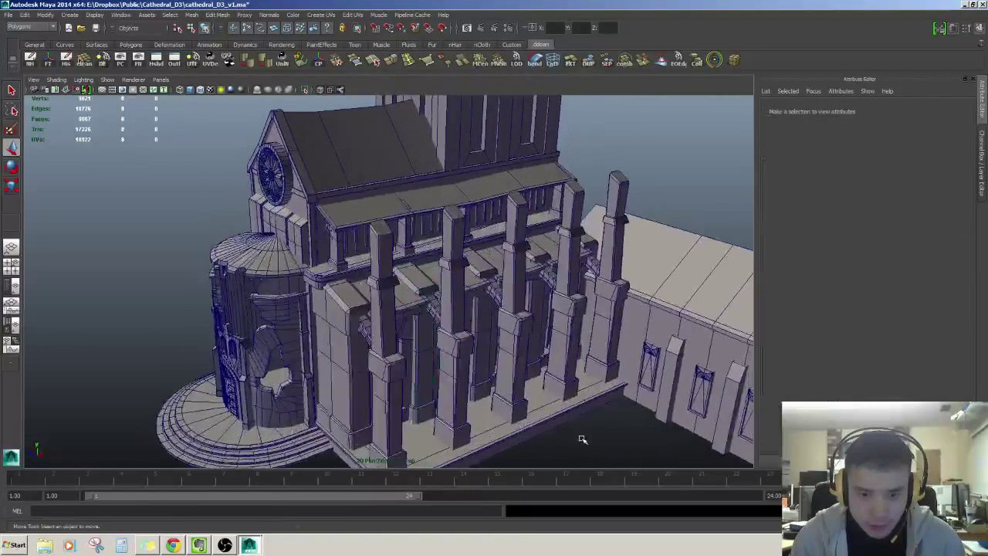
pyautogui.keyDown('alt'); pyautogui.moveTo(582, 440); pyautogui.dragTo(444, 293); pyautogui.keyUp('alt')
pyautogui.scroll(-3, 507, 370)
pyautogui.scroll(-3, 470, 359)
pyautogui.scroll(5, 468, 358)
pyautogui.scroll(2, 460, 287)
# Examine the wall block beside the entrance and the neighbouring buttress pieces by selecting them individually.
pyautogui.click(291, 304)
pyautogui.keyDown('alt'); pyautogui.moveTo(333, 326); pyautogui.dragTo(326, 291, button='middle'); pyautogui.keyUp('alt')
pyautogui.keyDown('alt'); pyautogui.moveTo(361, 315); pyautogui.dragTo(407, 348); pyautogui.keyUp('alt')
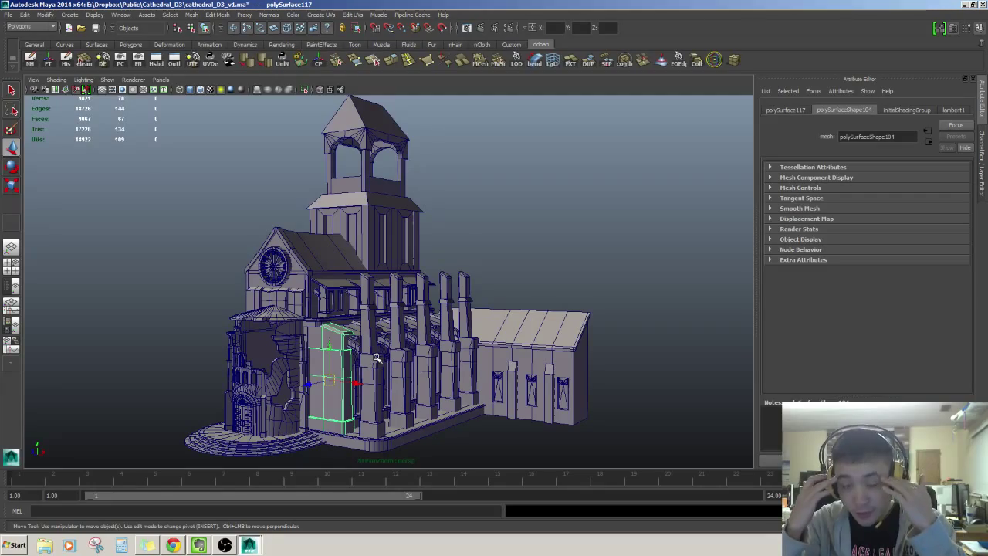
pyautogui.scroll(3, 376, 357)
pyautogui.keyDown('alt'); pyautogui.moveTo(376, 357); pyautogui.dragTo(436, 238, button='middle'); pyautogui.keyUp('alt')
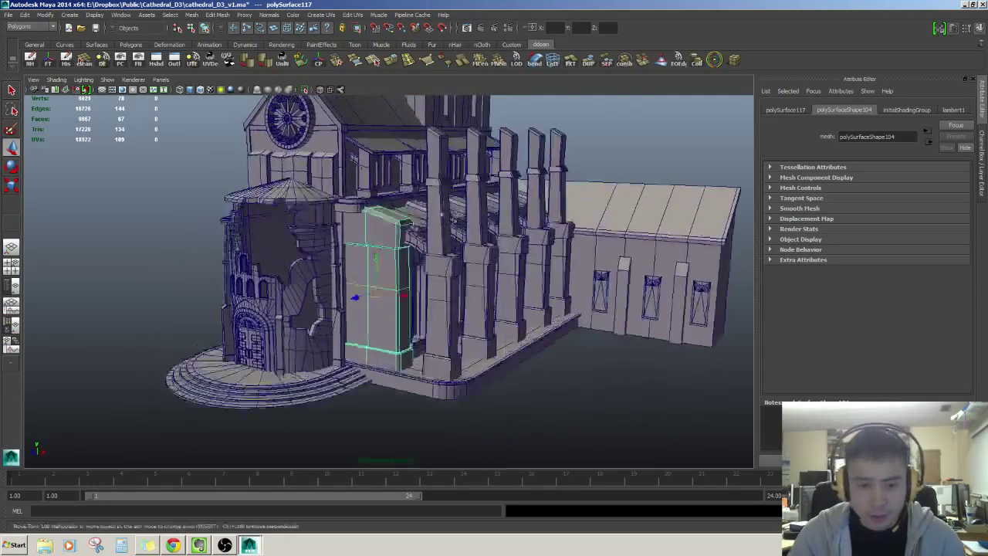
pyautogui.click(387, 251)
pyautogui.keyDown('alt'); pyautogui.moveTo(388, 251); pyautogui.dragTo(339, 293); pyautogui.keyUp('alt')
pyautogui.click(428, 274)
pyautogui.click(344, 265)
pyautogui.keyDown('alt'); pyautogui.moveTo(358, 259); pyautogui.dragTo(427, 263); pyautogui.keyUp('alt')
pyautogui.keyDown('shift'); pyautogui.click(417, 307); pyautogui.keyUp('shift')
pyautogui.keyDown('alt'); pyautogui.moveTo(418, 307); pyautogui.dragTo(483, 298); pyautogui.keyUp('alt')
pyautogui.click(465, 260)
pyautogui.click(483, 310)
pyautogui.keyDown('alt'); pyautogui.moveTo(483, 297); pyautogui.dragTo(403, 309, button='middle'); pyautogui.keyUp('alt')
pyautogui.keyDown('alt'); pyautogui.moveTo(404, 309); pyautogui.dragTo(445, 340); pyautogui.keyUp('alt')
# Select the rear building and examine it in relation to the buttressed side of the cathedral.
pyautogui.click(649, 307)
pyautogui.click(512, 406)
pyautogui.scroll(2, 448, 339)
pyautogui.click(518, 320)
pyautogui.moveTo(518, 320)
pyautogui.keyDown('alt'); pyautogui.mouseDown()
pyautogui.moveTo(456, 315)
pyautogui.moveTo(530, 322)
pyautogui.mouseUp(); pyautogui.keyUp('alt')
pyautogui.scroll(-5, 525, 323)
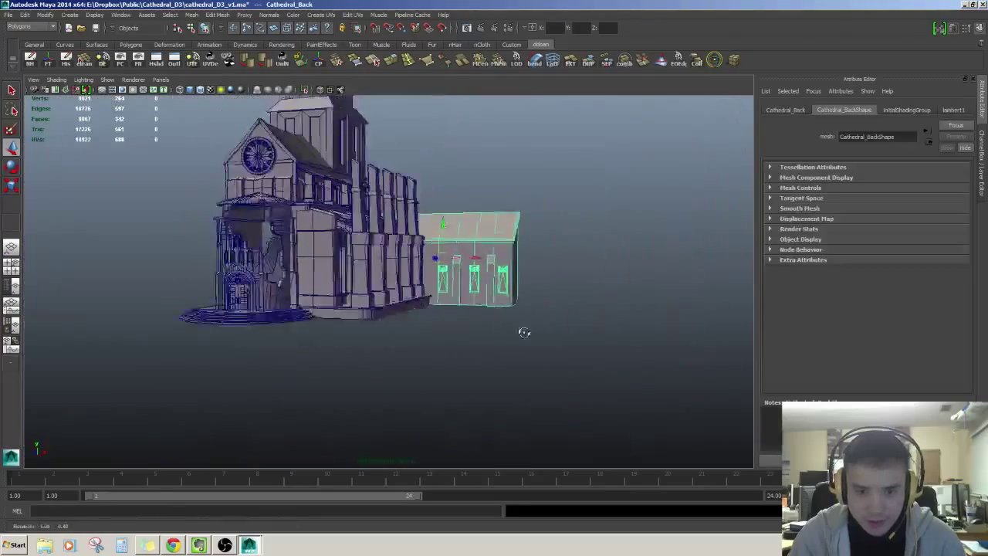
pyautogui.keyDown('alt'); pyautogui.moveTo(492, 362); pyautogui.dragTo(484, 366); pyautogui.keyUp('alt')
pyautogui.scroll(4, 486, 359)
pyautogui.moveTo(498, 337)
pyautogui.keyDown('alt'); pyautogui.mouseDown(button='middle')
pyautogui.moveTo(506, 304)
pyautogui.moveTo(516, 328)
pyautogui.mouseUp(button='middle'); pyautogui.keyUp('alt')
pyautogui.moveTo(614, 337)
pyautogui.mouseDown()
pyautogui.moveTo(596, 330)
pyautogui.moveTo(611, 309)
pyautogui.moveTo(614, 327)
pyautogui.mouseUp()
pyautogui.scroll(-4, 610, 325)
pyautogui.keyDown('alt'); pyautogui.moveTo(608, 322); pyautogui.dragTo(581, 295, button='middle'); pyautogui.keyUp('alt')
pyautogui.scroll(2, 612, 341)
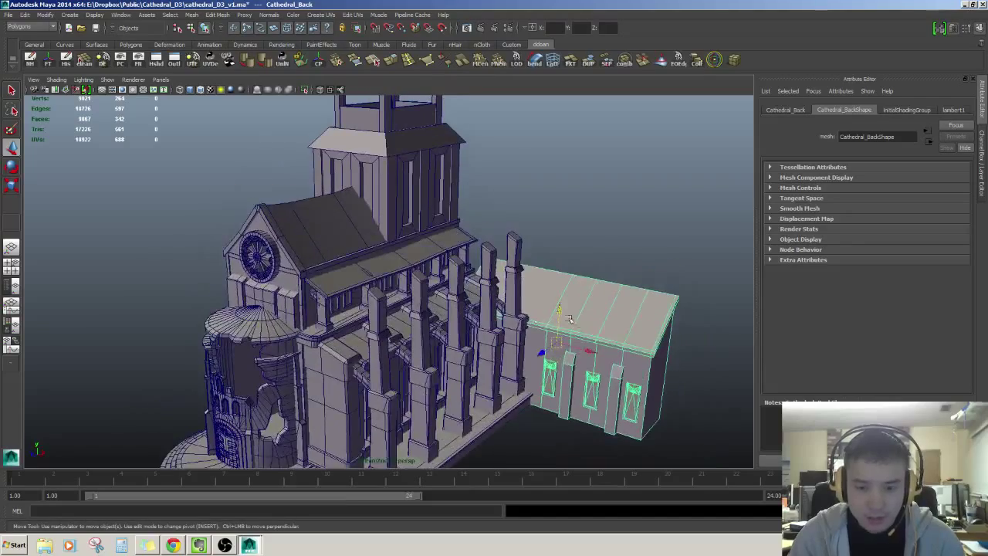
pyautogui.keyDown('alt'); pyautogui.moveTo(560, 359); pyautogui.dragTo(590, 377); pyautogui.keyUp('alt')
pyautogui.click(593, 380)
pyautogui.keyDown('alt'); pyautogui.moveTo(594, 380); pyautogui.dragTo(604, 386); pyautogui.keyUp('alt')
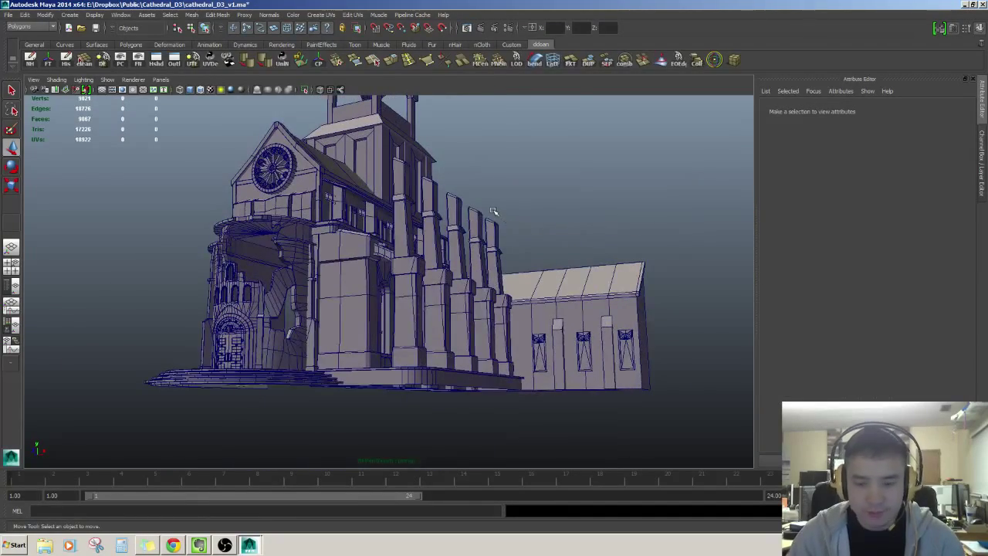
# Frame the rear building and examine its narrow windows, pilasters and side wall.
pyautogui.keyDown('alt'); pyautogui.moveTo(523, 292); pyautogui.dragTo(578, 282); pyautogui.keyUp('alt')
pyautogui.click(622, 338)
pyautogui.click(539, 293)
pyautogui.click(542, 327)
pyautogui.press('f')
pyautogui.scroll(-6, 558, 305)
pyautogui.scroll(-3, 533, 280)
pyautogui.keyDown('alt'); pyautogui.moveTo(576, 298); pyautogui.dragTo(575, 306, button='middle'); pyautogui.keyUp('alt')
pyautogui.keyDown('alt'); pyautogui.moveTo(575, 307); pyautogui.dragTo(525, 316); pyautogui.keyUp('alt')
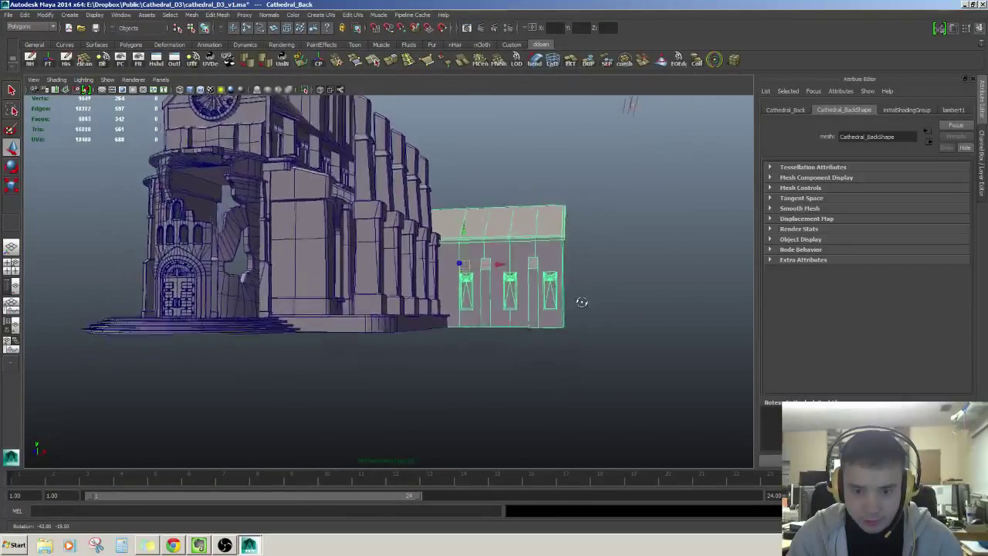
pyautogui.keyDown('alt'); pyautogui.moveTo(582, 304); pyautogui.dragTo(549, 278); pyautogui.keyUp('alt')
pyautogui.click(582, 298)
pyautogui.scroll(4, 549, 278)
pyautogui.keyDown('alt'); pyautogui.moveTo(510, 280); pyautogui.dragTo(518, 283, button='middle'); pyautogui.keyUp('alt')
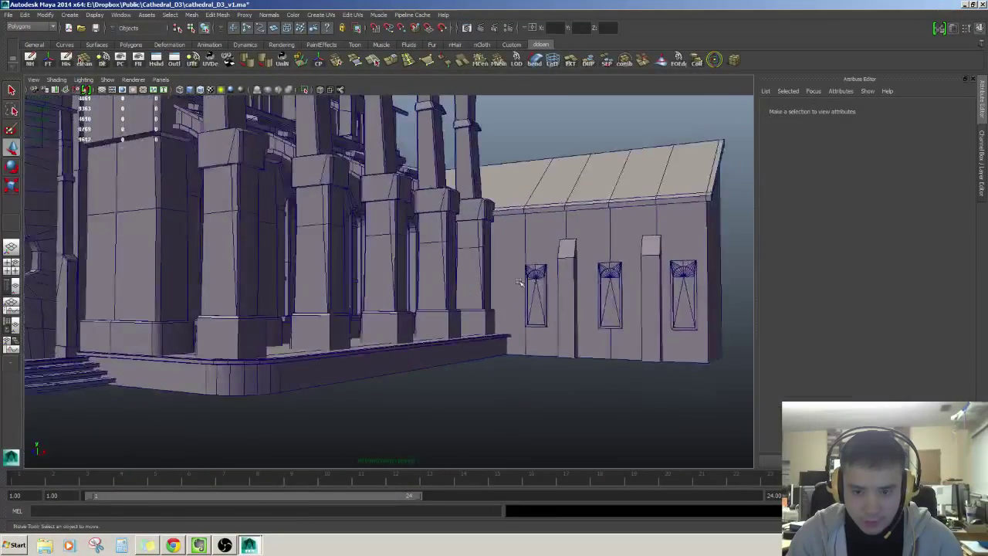
# Duplicate an arched window panel from the wall behind the buttresses and place the copy in front of them.
pyautogui.keyDown('alt'); pyautogui.moveTo(516, 284); pyautogui.dragTo(442, 315); pyautogui.keyUp('alt')
pyautogui.click(481, 330)
pyautogui.click(452, 371)
pyautogui.keyDown('alt'); pyautogui.moveTo(452, 370); pyautogui.dragTo(479, 347); pyautogui.keyUp('alt')
pyautogui.click(386, 284)
pyautogui.hotkey('ctrl', 'd')
pyautogui.keyDown('alt'); pyautogui.moveTo(479, 348); pyautogui.dragTo(534, 335); pyautogui.keyUp('alt')
# Rotate the duplicated window panel about the vertical axis until it faces the same way as the rear building's side wall.
pyautogui.press('e')
pyautogui.scroll(-4, 502, 348)
pyautogui.keyDown('alt'); pyautogui.moveTo(473, 375); pyautogui.dragTo(466, 365); pyautogui.keyUp('alt')
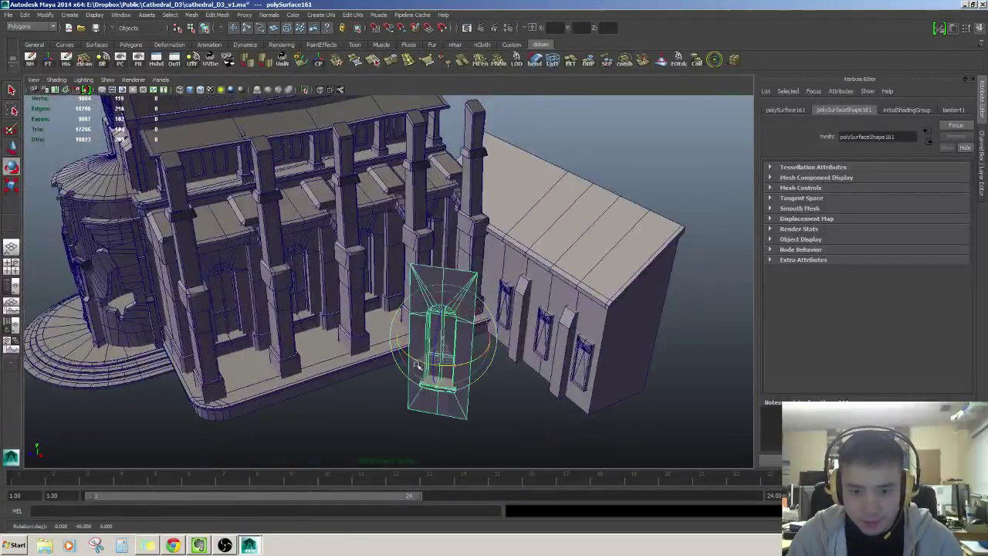
pyautogui.moveTo(392, 363)
pyautogui.keyDown('alt'); pyautogui.mouseDown()
pyautogui.moveTo(375, 309)
pyautogui.moveTo(382, 372)
pyautogui.mouseUp(); pyautogui.keyUp('alt')
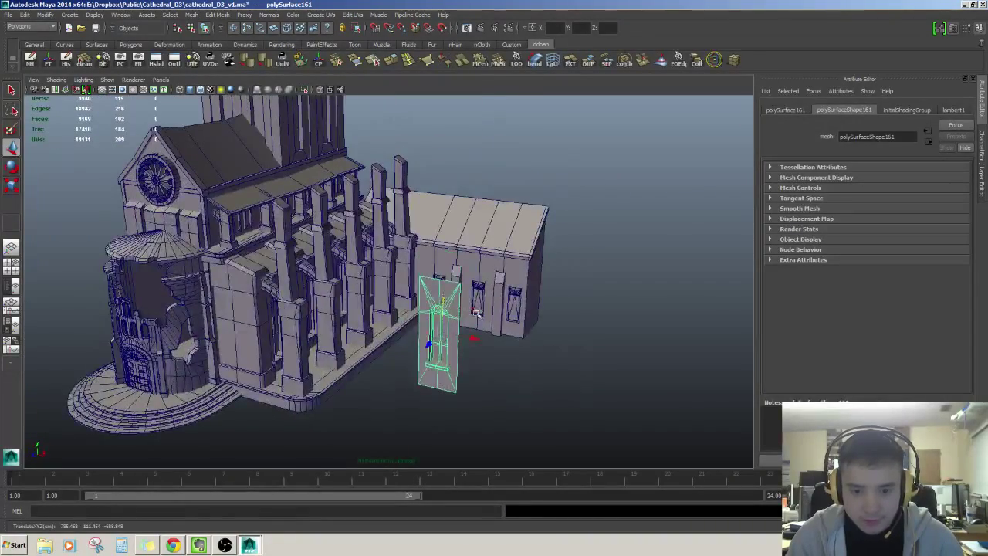
# Move the rotated window panel against the middle bay of the rear building's side wall.
pyautogui.moveTo(356, 349); pyautogui.dragTo(495, 362)
pyautogui.press('f')
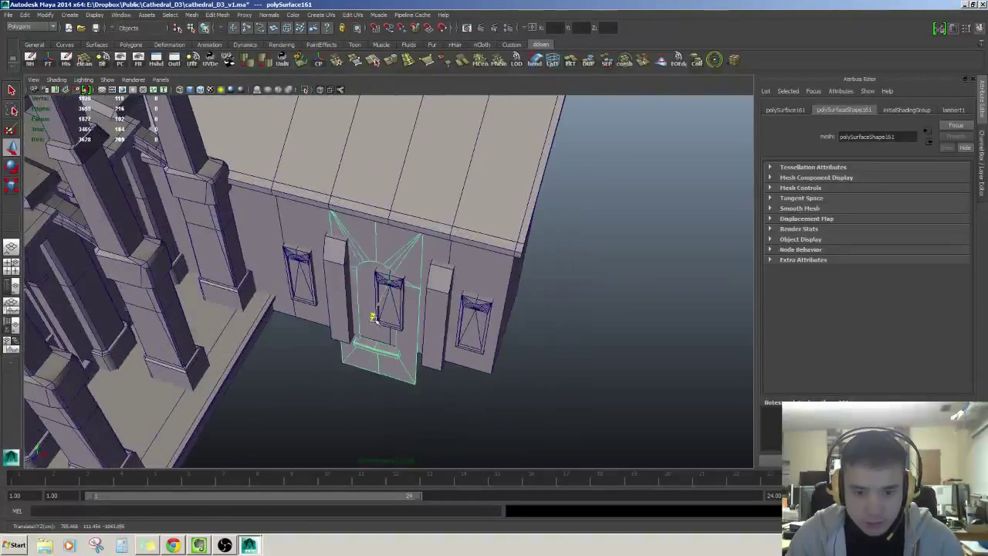
pyautogui.keyDown('alt'); pyautogui.moveTo(372, 337); pyautogui.dragTo(392, 264); pyautogui.keyUp('alt')
# Move the window panel's pivot to its bottom edge and align the panel with the base of the wall.
pyautogui.press('w')
pyautogui.press('Insert')
pyautogui.press('Insert')
pyautogui.keyDown('alt'); pyautogui.moveTo(386, 390); pyautogui.dragTo(376, 352); pyautogui.keyUp('alt')
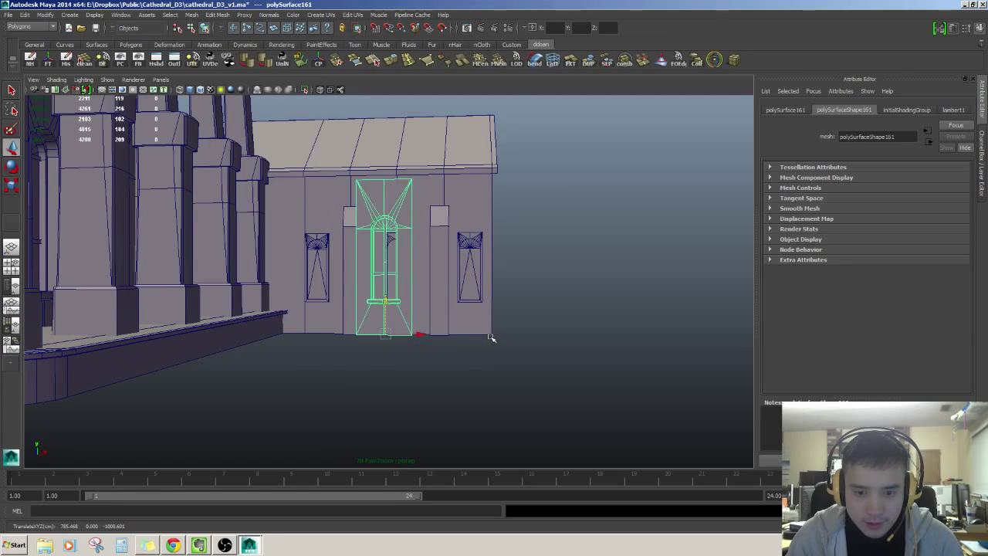
# Slide the window panel along the rear building's wall to the outermost bay.
pyautogui.keyDown('alt'); pyautogui.moveTo(491, 336); pyautogui.dragTo(417, 328); pyautogui.keyUp('alt')
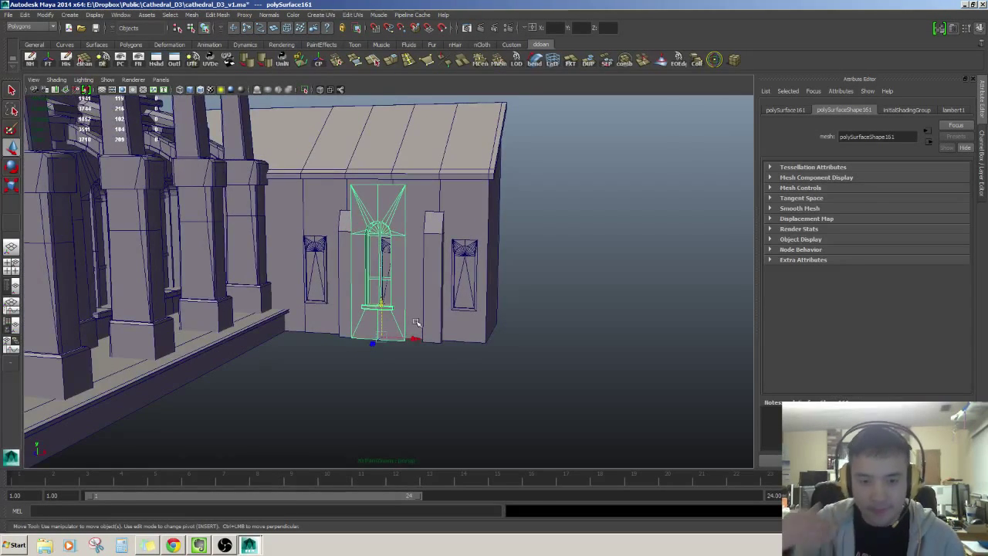
pyautogui.keyDown('alt'); pyautogui.moveTo(456, 269); pyautogui.dragTo(423, 365); pyautogui.keyUp('alt')
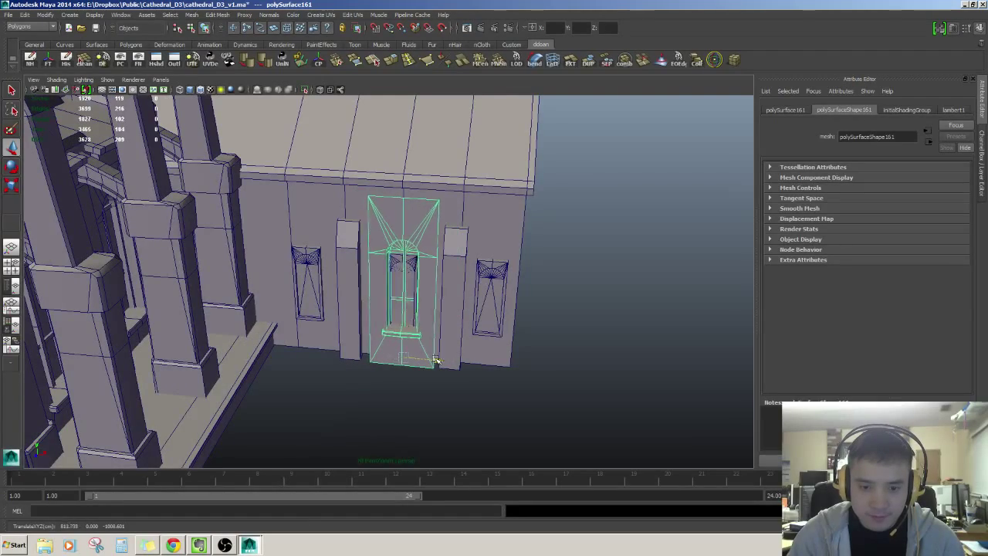
pyautogui.moveTo(441, 360)
pyautogui.keyDown('alt'); pyautogui.mouseDown()
pyautogui.moveTo(448, 343)
pyautogui.moveTo(444, 349)
pyautogui.moveTo(460, 347)
pyautogui.moveTo(449, 349)
pyautogui.moveTo(460, 367)
pyautogui.mouseUp(); pyautogui.keyUp('alt')
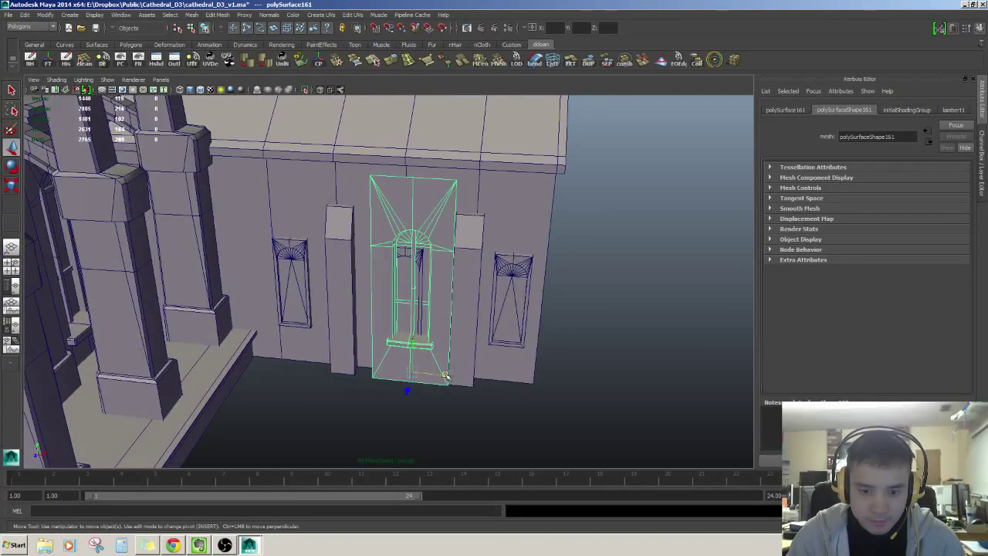
pyautogui.moveTo(541, 376); pyautogui.dragTo(553, 374)
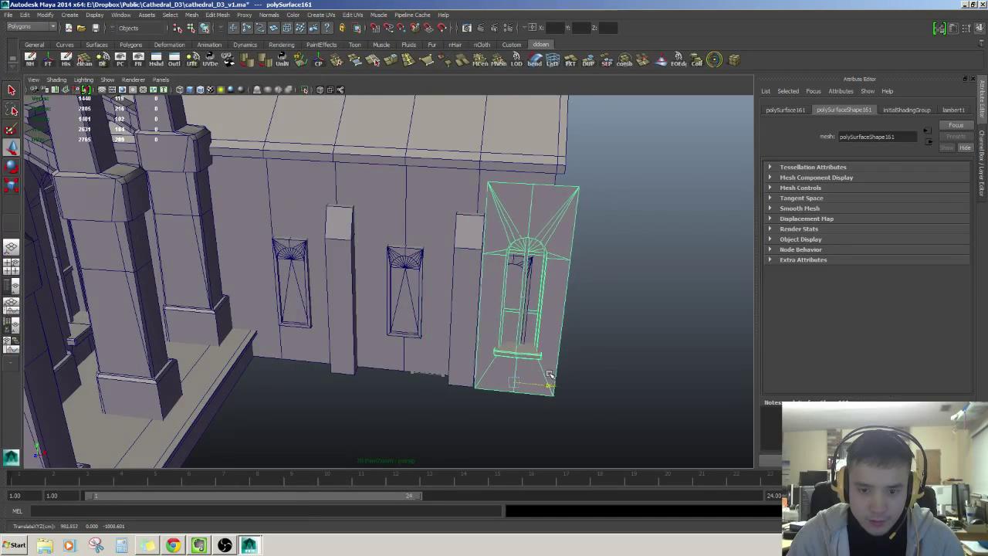
# Compare the test panel on the rear building with the arched window panels between the side buttresses.
pyautogui.click(607, 344)
pyautogui.keyDown('alt'); pyautogui.moveTo(608, 344); pyautogui.dragTo(418, 316); pyautogui.keyUp('alt')
pyautogui.scroll(4, 565, 283)
pyautogui.click(563, 284)
pyautogui.scroll(-4, 566, 299)
pyautogui.scroll(-5, 261, 278)
pyautogui.keyDown('alt'); pyautogui.moveTo(327, 275); pyautogui.dragTo(411, 259); pyautogui.keyUp('alt')
pyautogui.scroll(4, 438, 314)
pyautogui.scroll(3, 439, 314)
pyautogui.scroll(-4, 426, 306)
pyautogui.keyDown('alt'); pyautogui.moveTo(411, 259); pyautogui.dragTo(440, 364, button='middle'); pyautogui.keyUp('alt')
pyautogui.keyDown('alt'); pyautogui.moveTo(439, 364); pyautogui.dragTo(494, 324); pyautogui.keyUp('alt')
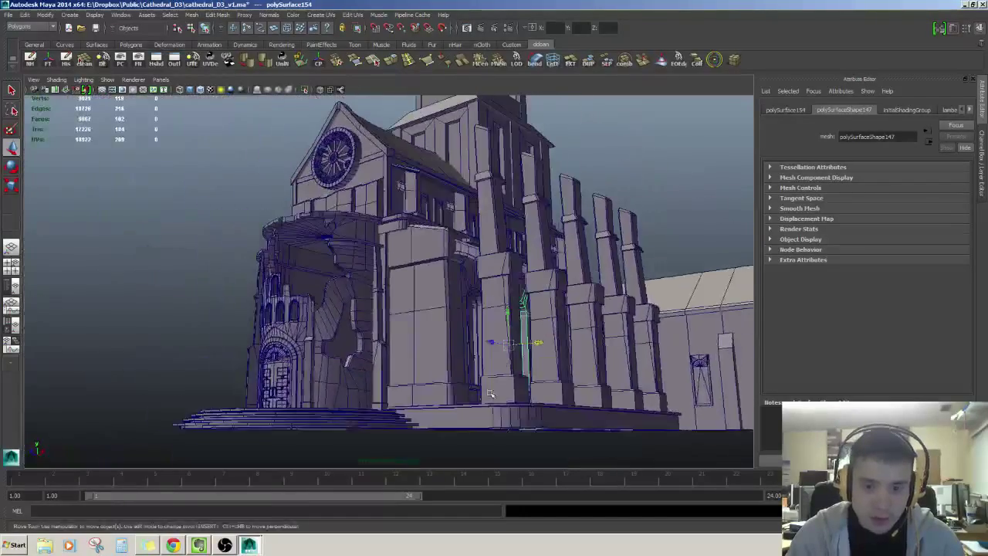
pyautogui.keyDown('alt'); pyautogui.moveTo(494, 324); pyautogui.dragTo(498, 341, button='middle'); pyautogui.keyUp('alt')
pyautogui.click(665, 241)
pyautogui.scroll(3, 632, 232)
pyautogui.keyDown('alt'); pyautogui.moveTo(432, 246); pyautogui.dragTo(459, 290); pyautogui.keyUp('alt')
pyautogui.keyDown('alt'); pyautogui.moveTo(460, 290); pyautogui.dragTo(370, 264, button='middle'); pyautogui.keyUp('alt')
# Push the window panel closer to the rear building's wall and slide it back over the middle bay.
pyautogui.click(572, 293)
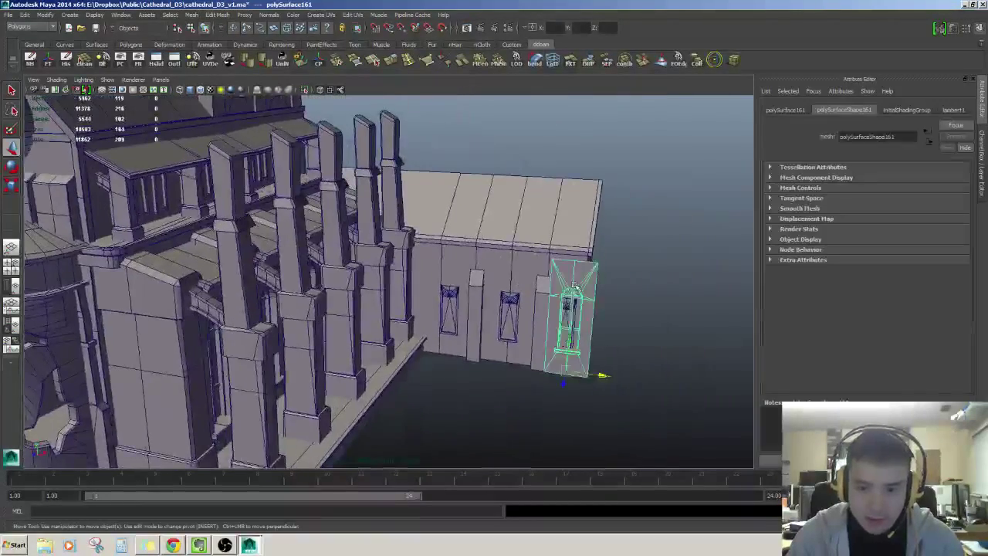
pyautogui.press('f')
pyautogui.keyDown('alt'); pyautogui.moveTo(474, 311); pyautogui.dragTo(504, 287); pyautogui.keyUp('alt')
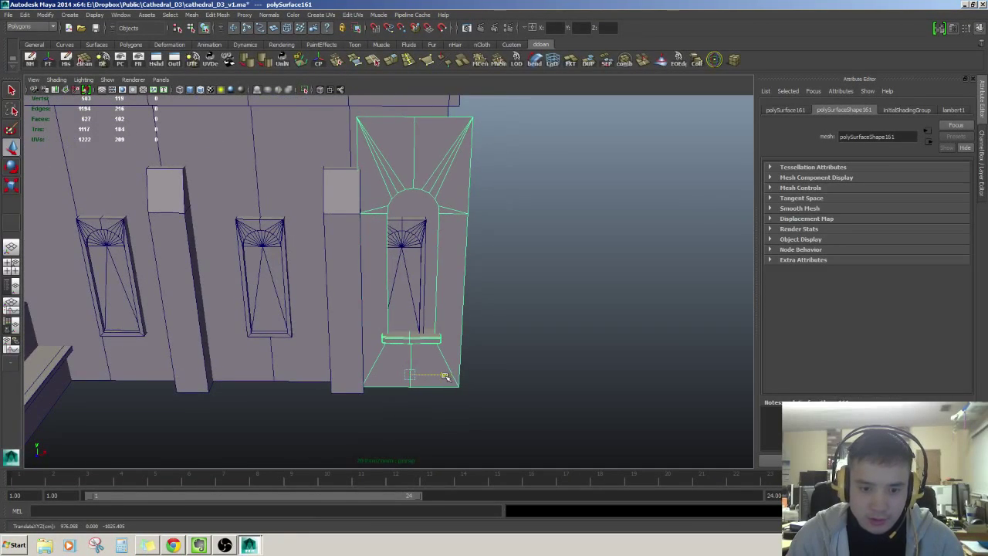
pyautogui.click(542, 312)
pyautogui.keyDown('alt'); pyautogui.moveTo(462, 314); pyautogui.dragTo(481, 347); pyautogui.keyUp('alt')
pyautogui.click(489, 284)
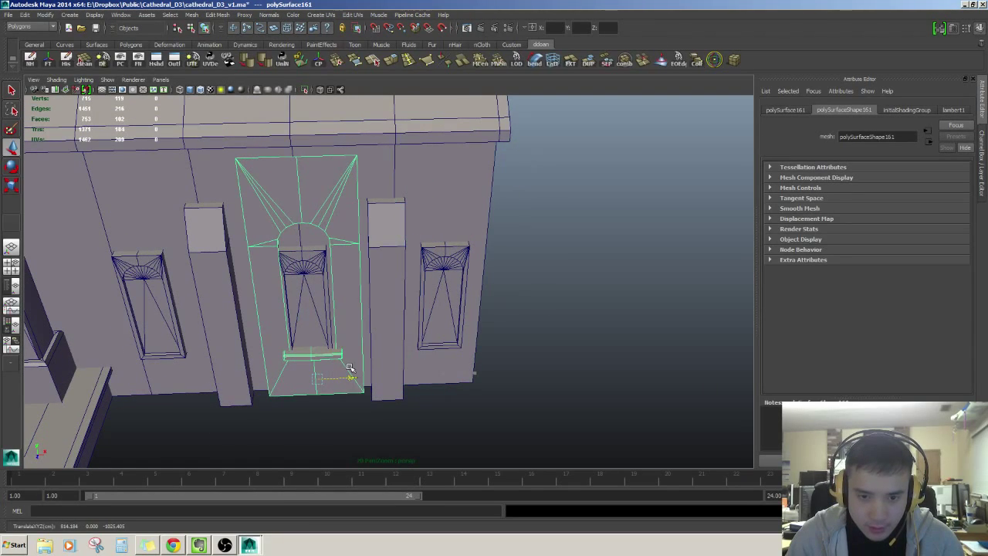
pyautogui.keyDown('alt'); pyautogui.moveTo(349, 369); pyautogui.dragTo(453, 308); pyautogui.keyUp('alt')
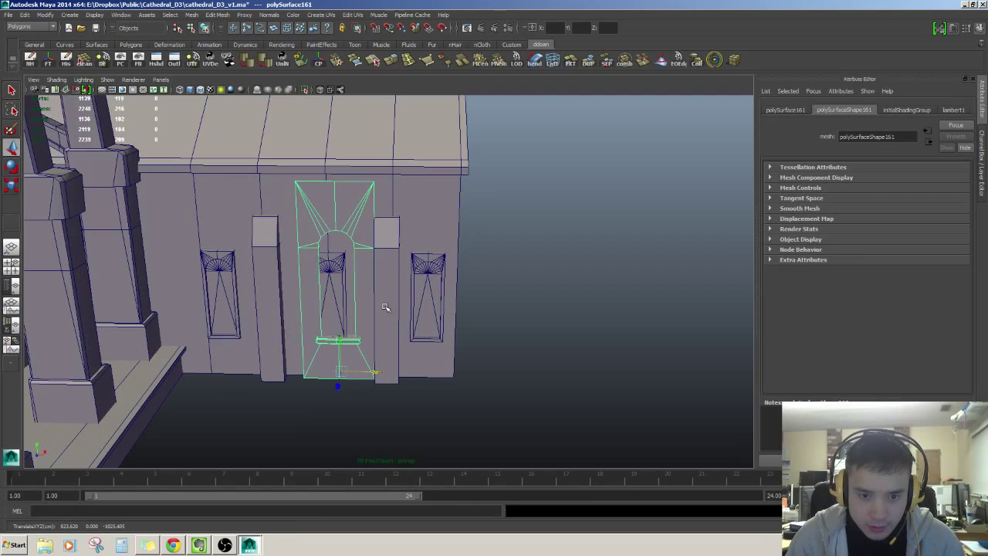
# Examine how the arched window panel fits between the pilasters compared with the rear building's narrow windows.
pyautogui.scroll(-1, 339, 231)
pyautogui.click(347, 214)
pyautogui.keyDown('alt'); pyautogui.moveTo(347, 214); pyautogui.dragTo(433, 266); pyautogui.keyUp('alt')
pyautogui.scroll(3, 364, 234)
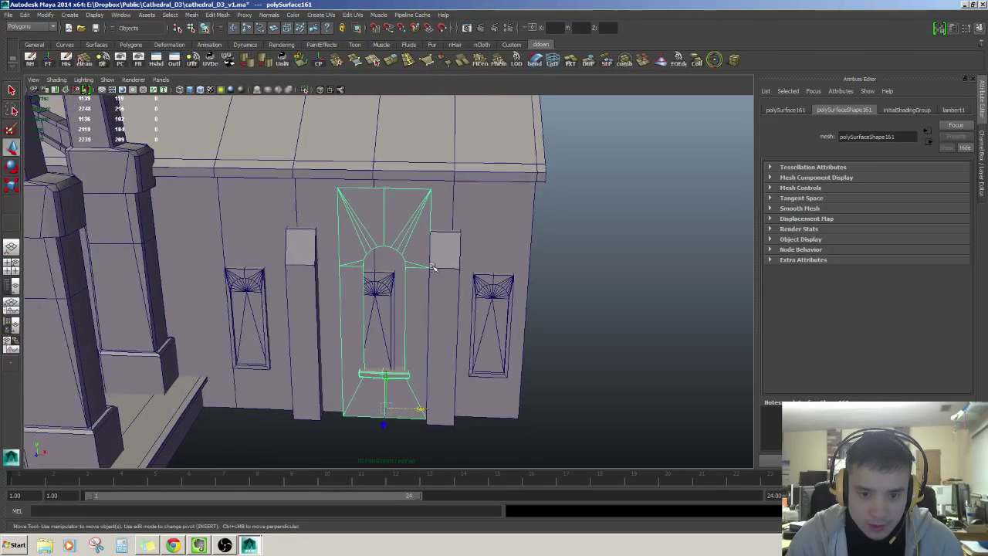
pyautogui.scroll(-3, 438, 275)
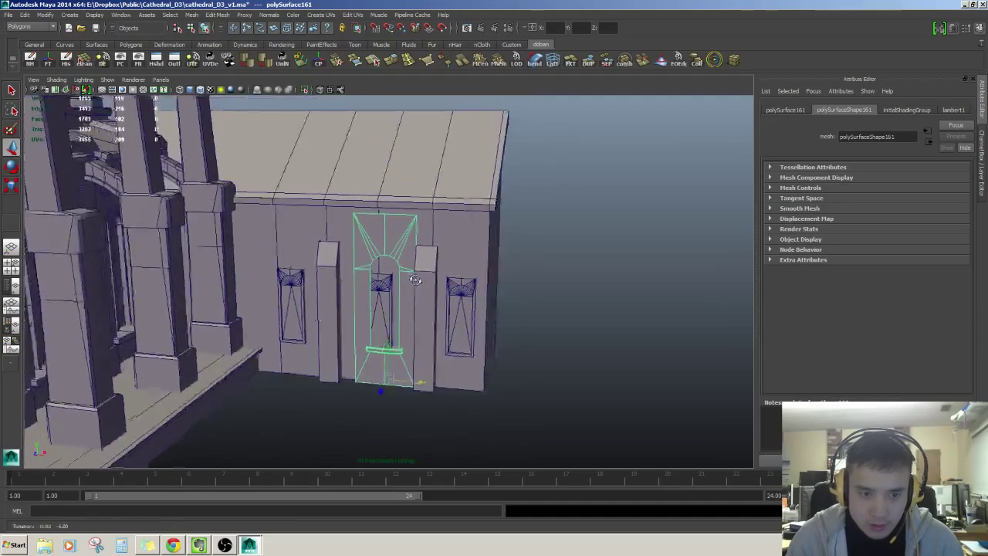
pyautogui.click(417, 274)
pyautogui.scroll(-5, 415, 273)
pyautogui.keyDown('alt'); pyautogui.moveTo(413, 270); pyautogui.dragTo(505, 258, button='middle'); pyautogui.keyUp('alt')
pyautogui.keyDown('alt'); pyautogui.moveTo(505, 258); pyautogui.dragTo(456, 260); pyautogui.keyUp('alt')
pyautogui.scroll(-4, 486, 271)
pyautogui.scroll(3, 486, 271)
pyautogui.scroll(1, 448, 273)
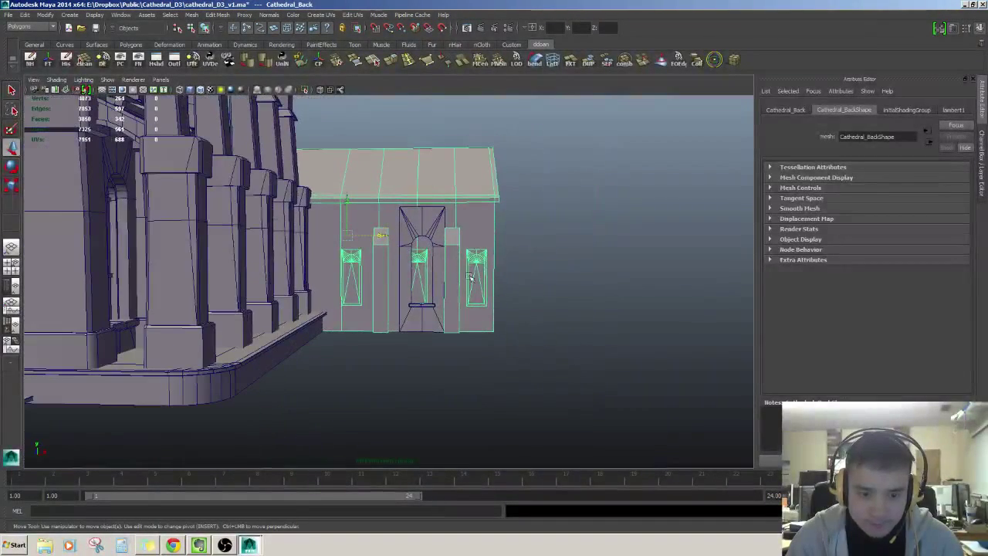
# Open the ref\cathedral folder of Cathedral_D3 in Windows Explorer and view reference photos IMG_20141002_014034.jpg and IMG_20141002_014054.jpg.
pyautogui.click(47, 545)
pyautogui.click(299, 206)
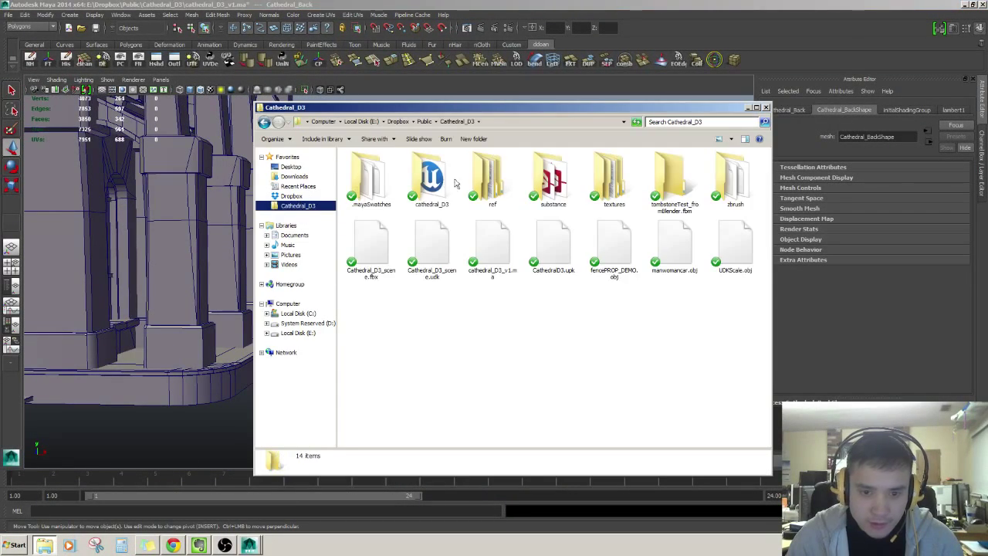
pyautogui.doubleClick(498, 181)
pyautogui.doubleClick(366, 168)
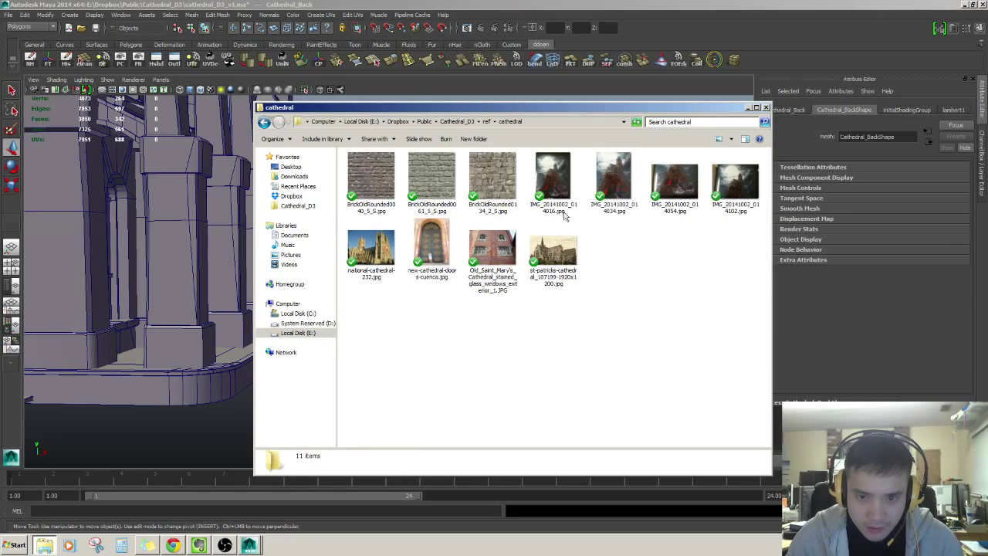
pyautogui.doubleClick(614, 184)
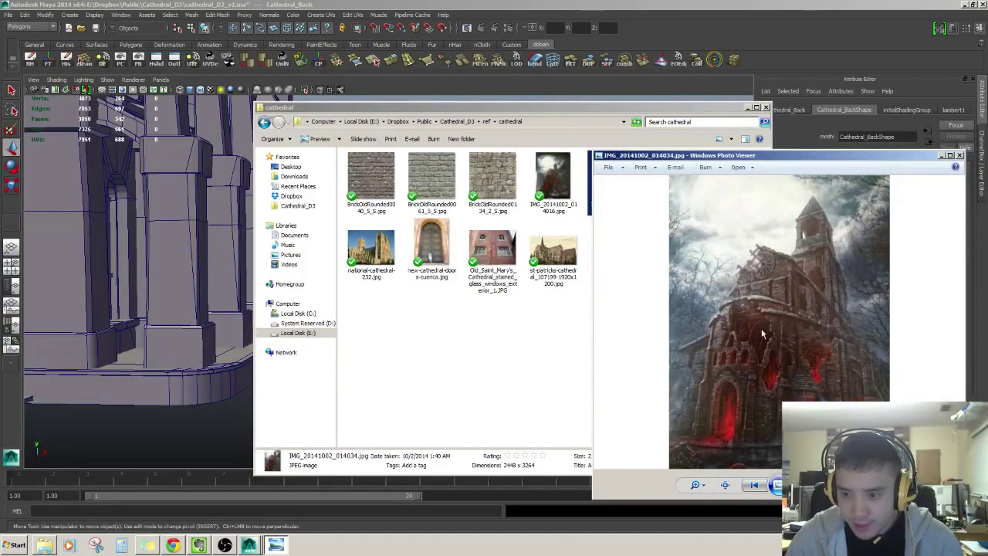
pyautogui.scroll(-1, 762, 334)
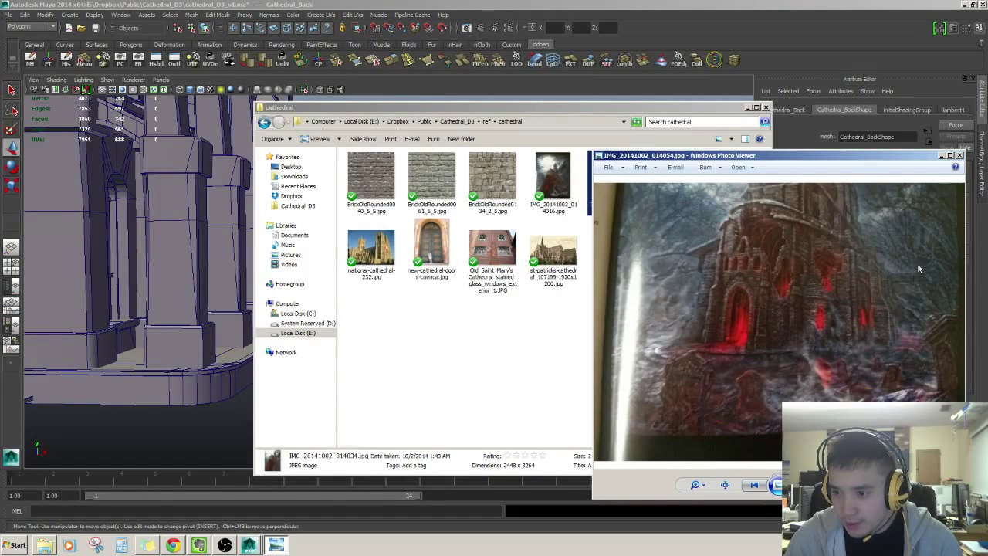
# Put the reference windows away and move the arched window panel slightly out from the rear building's middle bay.
pyautogui.click(748, 108)
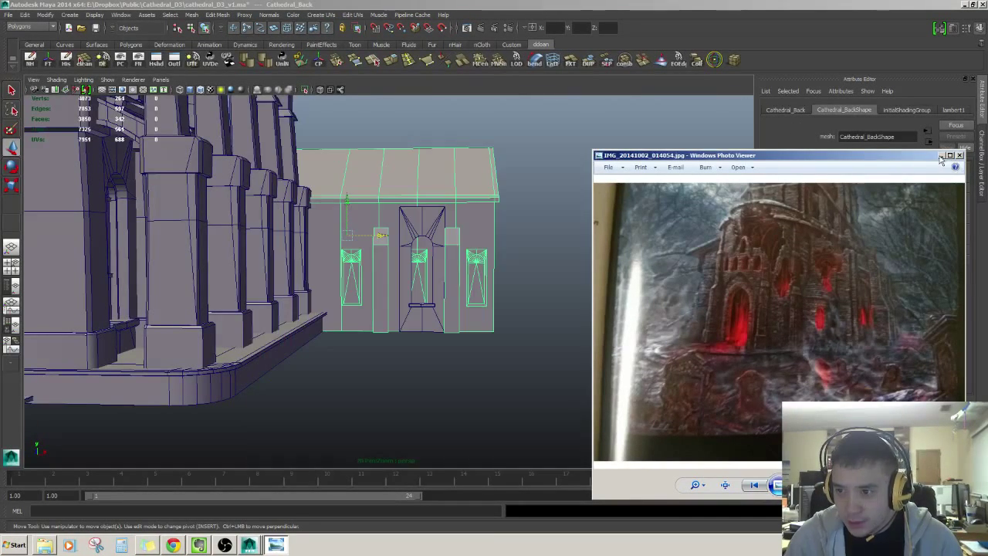
pyautogui.keyDown('alt'); pyautogui.moveTo(541, 232); pyautogui.dragTo(478, 349); pyautogui.keyUp('alt')
pyautogui.click(523, 289)
pyautogui.scroll(4, 484, 262)
pyautogui.click(461, 261)
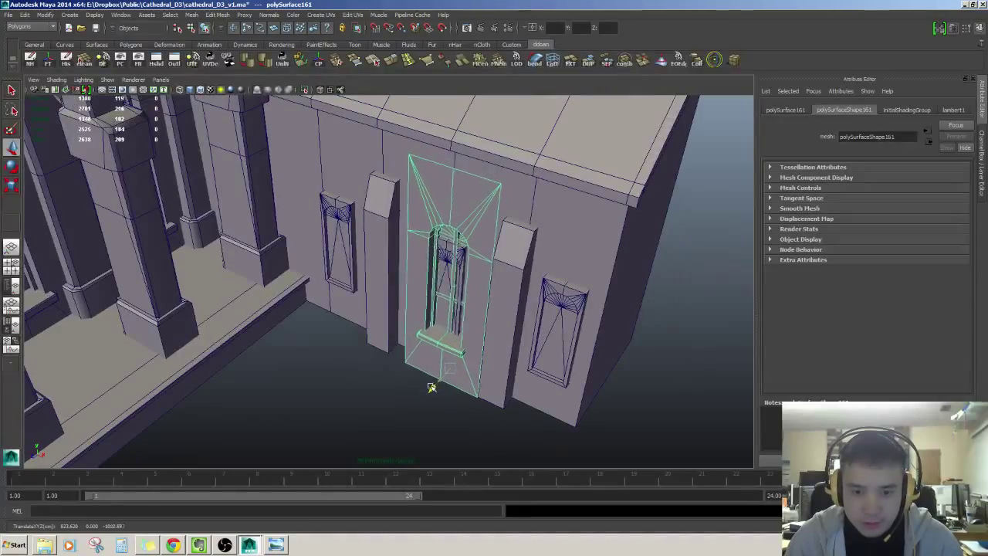
pyautogui.keyDown('alt'); pyautogui.moveTo(394, 385); pyautogui.dragTo(379, 279); pyautogui.keyUp('alt')
pyautogui.click(379, 275)
# Examine the ruined round entrance tower and the cathedral's side for comparison with the rear building.
pyautogui.scroll(-4, 371, 286)
pyautogui.keyDown('alt'); pyautogui.moveTo(332, 317); pyautogui.dragTo(470, 322, button='middle'); pyautogui.keyUp('alt')
pyautogui.keyDown('alt'); pyautogui.moveTo(469, 323); pyautogui.dragTo(421, 352); pyautogui.keyUp('alt')
pyautogui.click(296, 343)
pyautogui.scroll(4, 350, 301)
pyautogui.click(519, 373)
pyautogui.scroll(6, 532, 349)
pyautogui.scroll(-3, 505, 344)
pyautogui.scroll(-6, 482, 305)
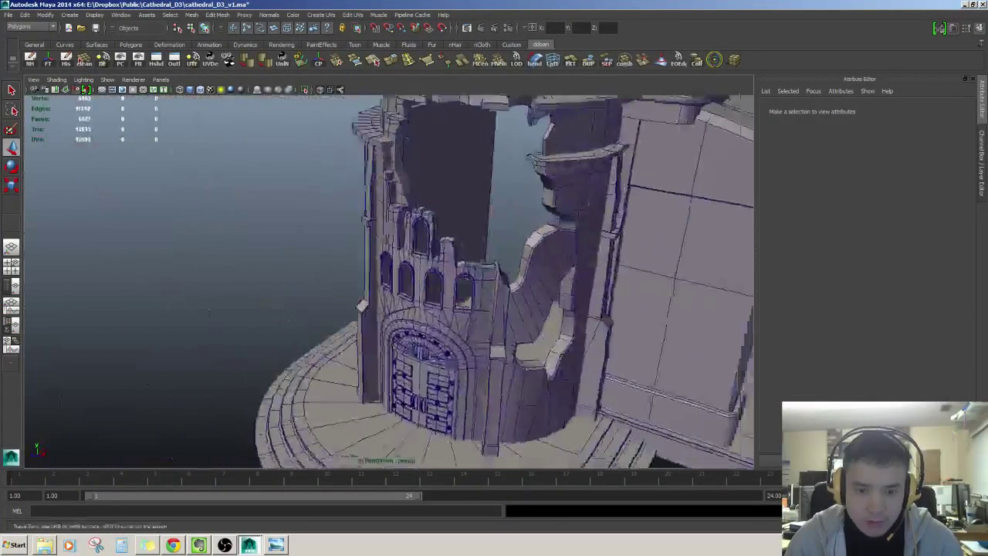
pyautogui.scroll(-4, 421, 353)
pyautogui.keyDown('alt'); pyautogui.moveTo(421, 352); pyautogui.dragTo(309, 340, button='middle'); pyautogui.keyUp('alt')
pyautogui.scroll(-3, 339, 339)
pyautogui.keyDown('alt'); pyautogui.moveTo(417, 348); pyautogui.dragTo(406, 304); pyautogui.keyUp('alt')
pyautogui.keyDown('alt'); pyautogui.moveTo(406, 305); pyautogui.dragTo(323, 289, button='middle'); pyautogui.keyUp('alt')
# Separate the rear building's mesh into its individual pieces.
pyautogui.click(485, 296)
pyautogui.scroll(4, 485, 297)
pyautogui.keyDown('alt'); pyautogui.moveTo(485, 309); pyautogui.dragTo(433, 278, button='middle'); pyautogui.keyUp('alt')
pyautogui.scroll(5, 433, 277)
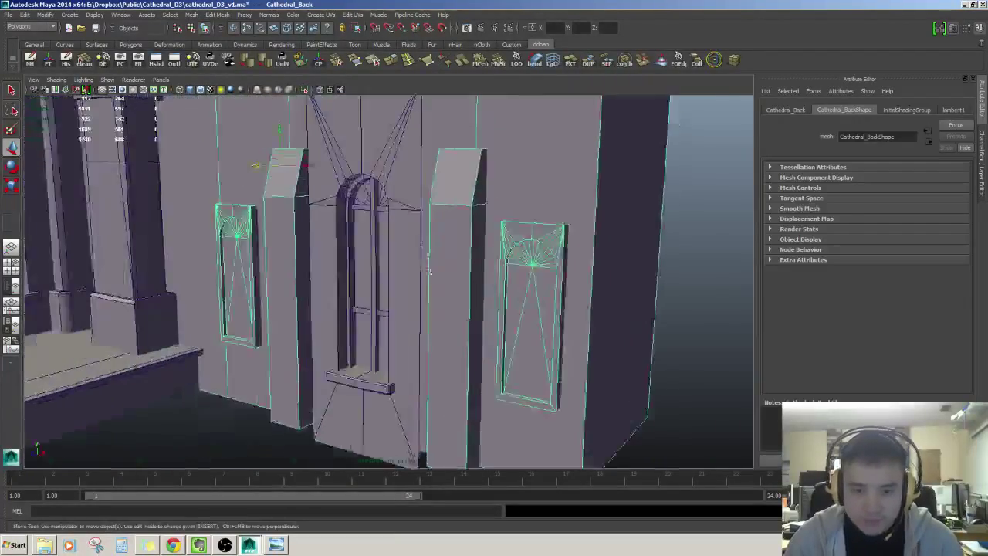
pyautogui.keyDown('alt'); pyautogui.moveTo(433, 277); pyautogui.dragTo(536, 254); pyautogui.keyUp('alt')
pyautogui.scroll(-4, 536, 254)
pyautogui.click(608, 60)
pyautogui.click(637, 216)
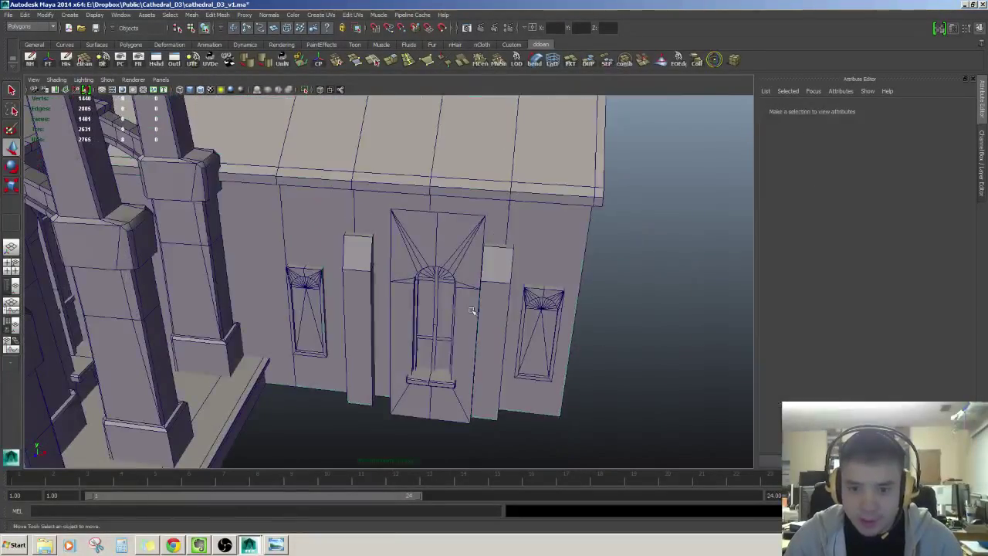
# Delete the narrow windows in the two outer bays of the rear building's wall.
pyautogui.click(501, 296)
pyautogui.scroll(3, 506, 296)
pyautogui.keyDown('alt'); pyautogui.moveTo(544, 312); pyautogui.dragTo(480, 270); pyautogui.keyUp('alt')
pyautogui.click(482, 224)
pyautogui.keyDown('alt'); pyautogui.moveTo(483, 224); pyautogui.dragTo(521, 233); pyautogui.keyUp('alt')
pyautogui.press('Delete')
pyautogui.keyDown('alt'); pyautogui.moveTo(495, 221); pyautogui.dragTo(659, 274, button='middle'); pyautogui.keyUp('alt')
pyautogui.click(302, 342)
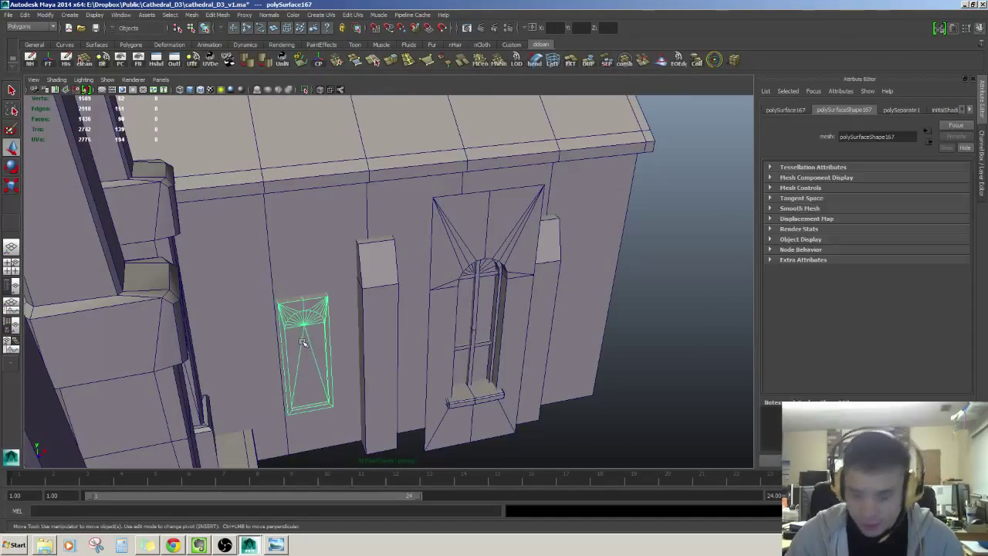
pyautogui.press('Delete')
# Slide the arched window panel aside toward the building's outer corner and delete the narrow window in the middle bay.
pyautogui.keyDown('alt'); pyautogui.moveTo(304, 343); pyautogui.dragTo(417, 332); pyautogui.keyUp('alt')
pyautogui.click(465, 304)
pyautogui.keyDown('alt'); pyautogui.moveTo(467, 305); pyautogui.dragTo(443, 374); pyautogui.keyUp('alt')
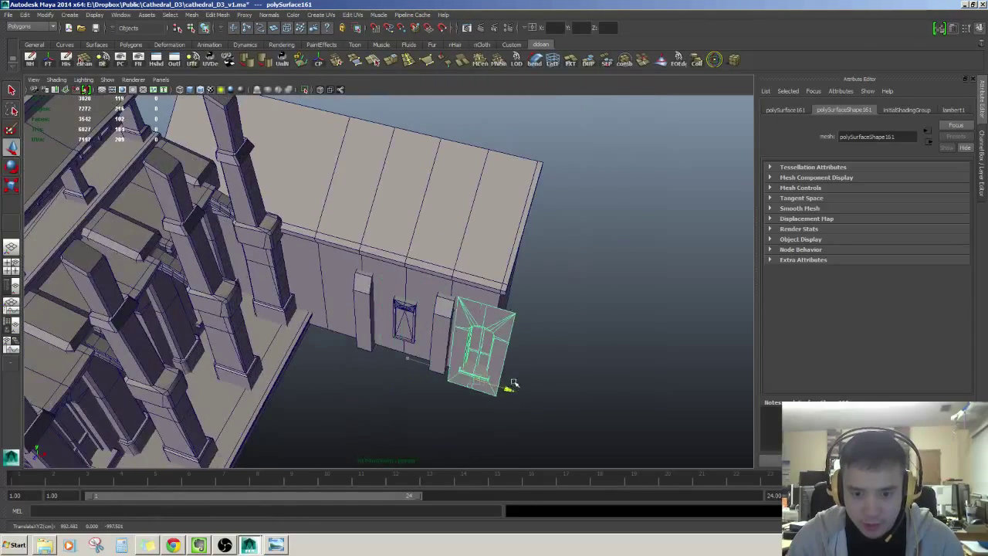
pyautogui.press('Delete')
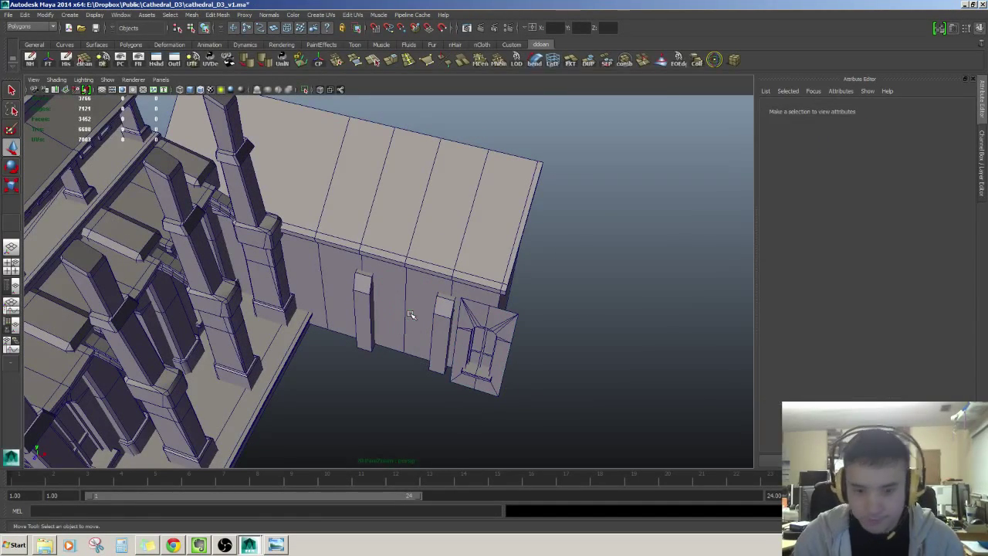
# Slide the arched window panel back along the wall into the bay between the two pilasters.
pyautogui.keyDown('alt'); pyautogui.moveTo(413, 315); pyautogui.dragTo(453, 270); pyautogui.keyUp('alt')
pyautogui.click(507, 305)
pyautogui.scroll(2, 550, 319)
pyautogui.keyDown('alt'); pyautogui.moveTo(552, 317); pyautogui.dragTo(501, 260, button='middle'); pyautogui.keyUp('alt')
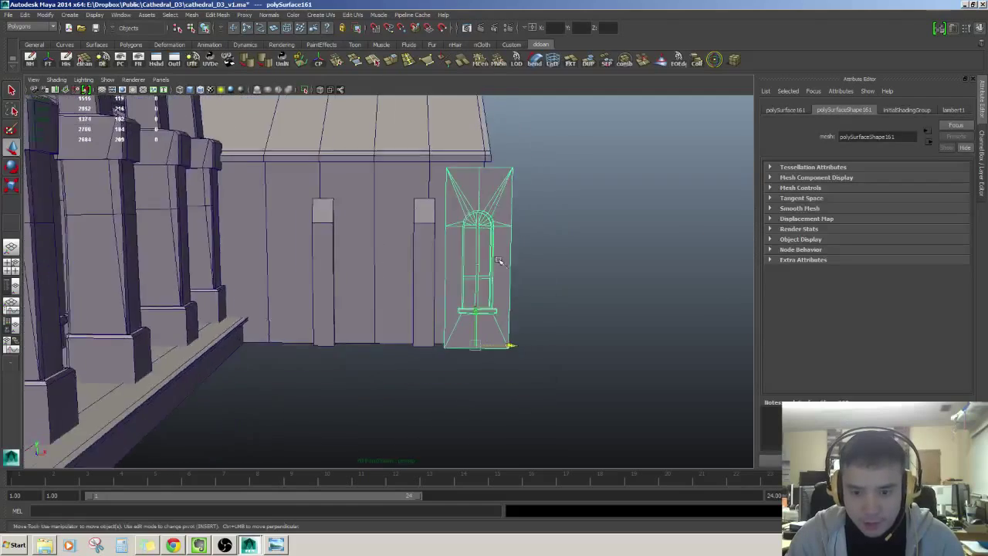
pyautogui.scroll(2, 500, 261)
pyautogui.keyDown('alt'); pyautogui.moveTo(501, 260); pyautogui.dragTo(497, 273); pyautogui.keyUp('alt')
pyautogui.moveTo(545, 376); pyautogui.dragTo(388, 352)
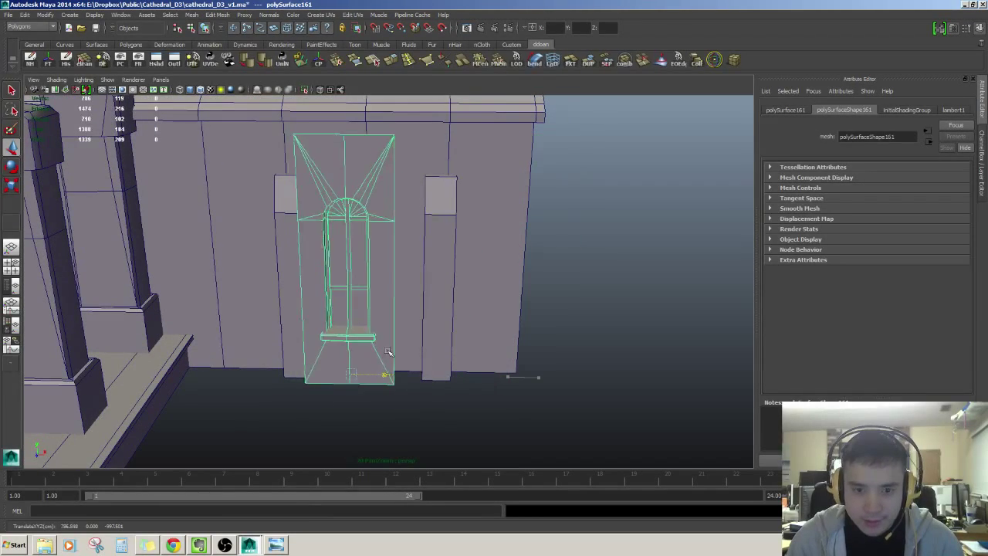
# Move the outer pilaster along the wall to the rear building's outer corner.
pyautogui.scroll(-3, 402, 345)
pyautogui.keyDown('alt'); pyautogui.moveTo(406, 305); pyautogui.dragTo(384, 320); pyautogui.keyUp('alt')
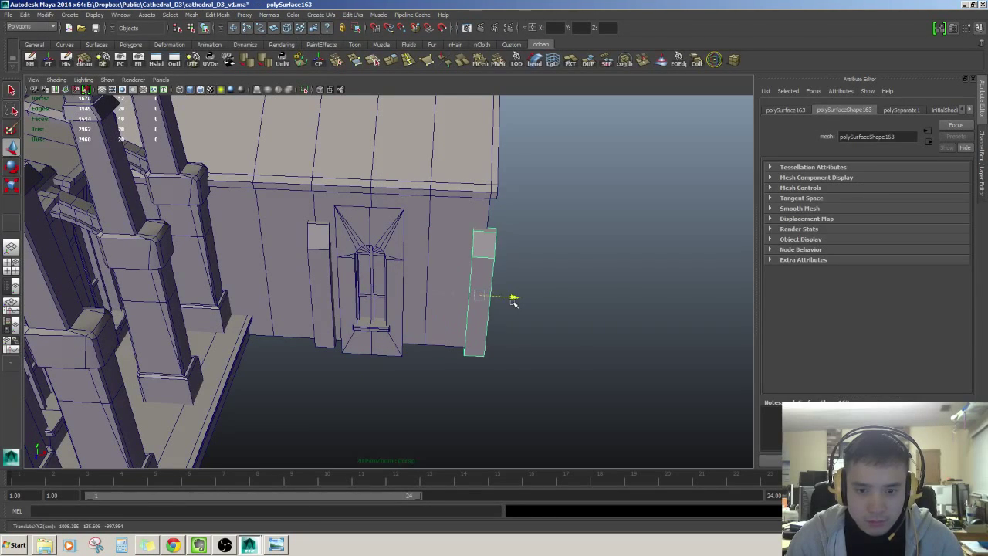
pyautogui.keyDown('alt'); pyautogui.moveTo(514, 301); pyautogui.dragTo(378, 206); pyautogui.keyUp('alt')
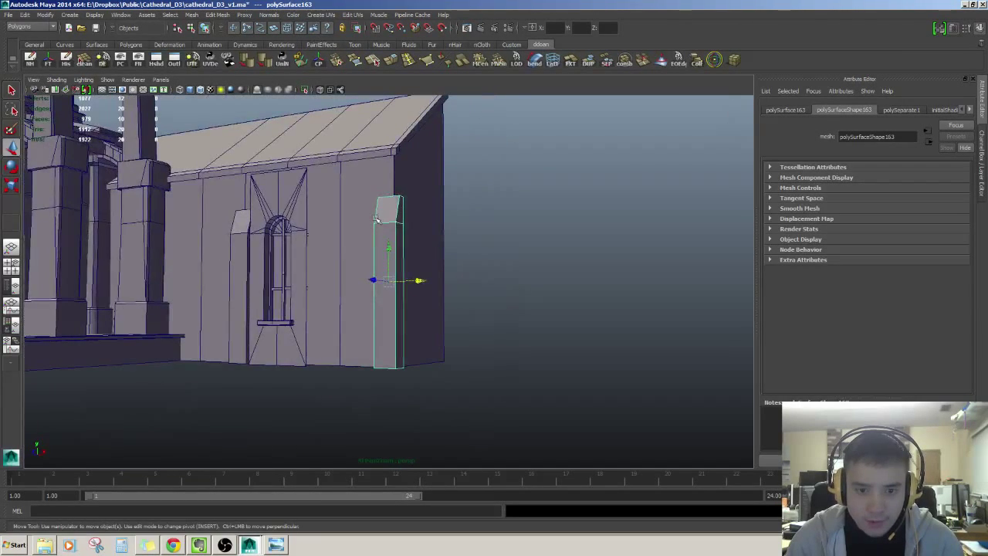
# Raise the top vertices of the corner pilaster until it reaches the roof's eaves.
pyautogui.moveTo(375, 219); pyautogui.dragTo(343, 219, button='right')
pyautogui.moveTo(352, 182); pyautogui.dragTo(452, 272)
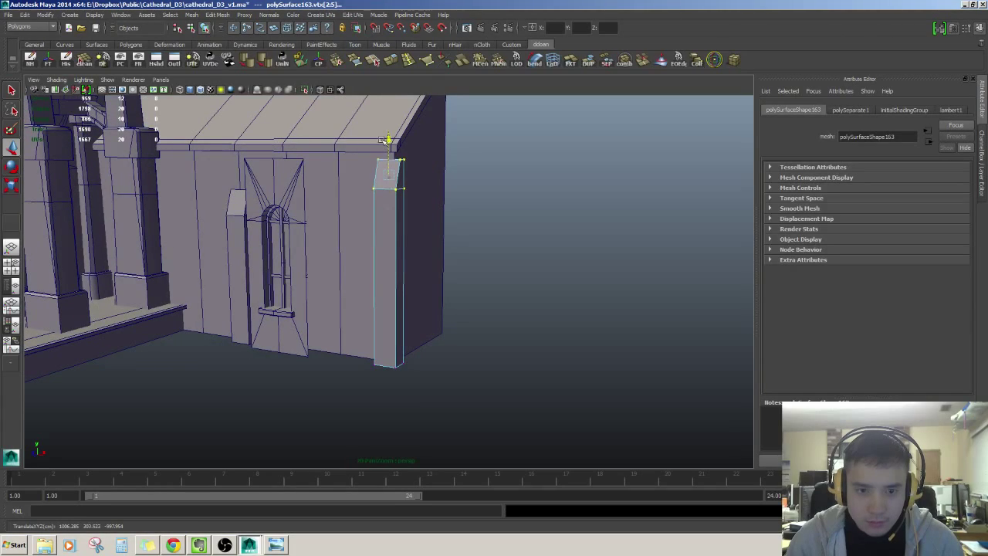
pyautogui.keyDown('alt'); pyautogui.moveTo(384, 130); pyautogui.dragTo(435, 207); pyautogui.keyUp('alt')
pyautogui.scroll(4, 434, 207)
pyautogui.keyDown('alt'); pyautogui.moveTo(409, 207); pyautogui.dragTo(398, 153, button='middle'); pyautogui.keyUp('alt')
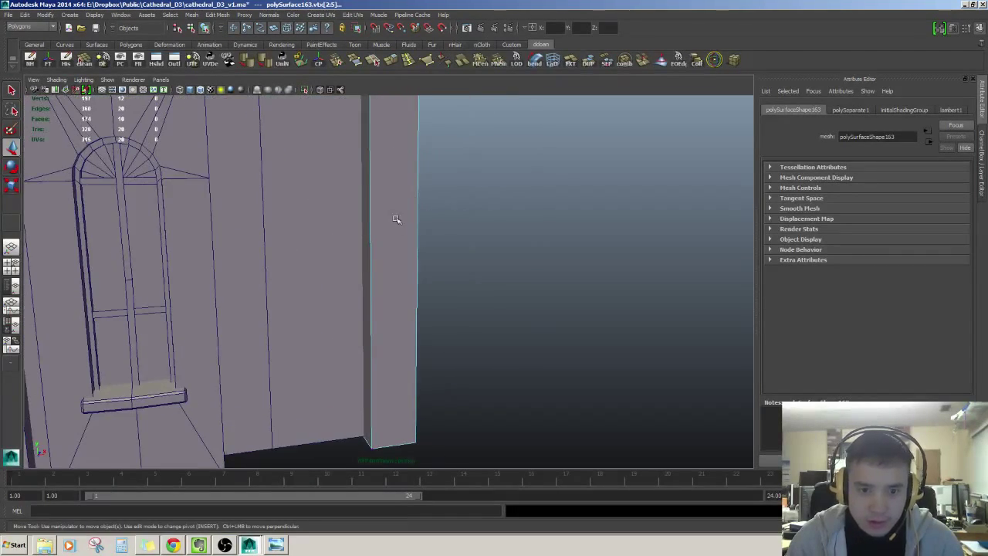
pyautogui.moveTo(396, 211); pyautogui.dragTo(414, 197, button='right')
pyautogui.scroll(-8, 410, 239)
pyautogui.click(364, 240)
pyautogui.keyDown('alt'); pyautogui.moveTo(364, 240); pyautogui.dragTo(465, 270); pyautogui.keyUp('alt')
pyautogui.click(541, 265)
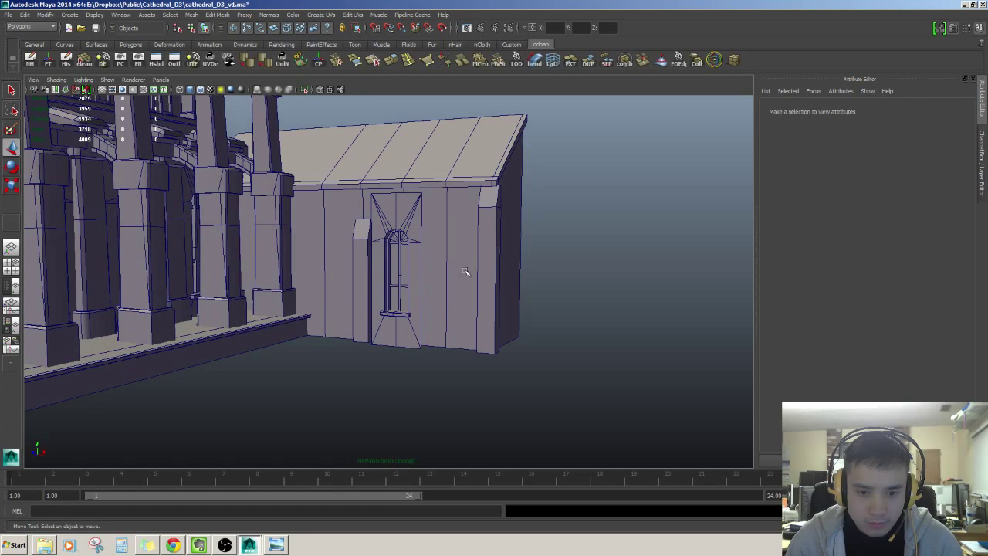
# Slide the arched window panel along the wall until it sits beside the corner pilaster.
pyautogui.keyDown('alt'); pyautogui.moveTo(456, 282); pyautogui.dragTo(512, 264); pyautogui.keyUp('alt')
pyautogui.click(474, 260)
pyautogui.keyDown('alt'); pyautogui.moveTo(512, 265); pyautogui.dragTo(662, 234, button='right'); pyautogui.keyUp('alt')
pyautogui.click(618, 236)
pyautogui.click(447, 230)
pyautogui.keyDown('alt'); pyautogui.moveTo(446, 261); pyautogui.dragTo(456, 382); pyautogui.keyUp('alt')
pyautogui.press('super')
pyautogui.click(671, 331)
pyautogui.keyDown('alt'); pyautogui.moveTo(502, 328); pyautogui.dragTo(570, 329); pyautogui.keyUp('alt')
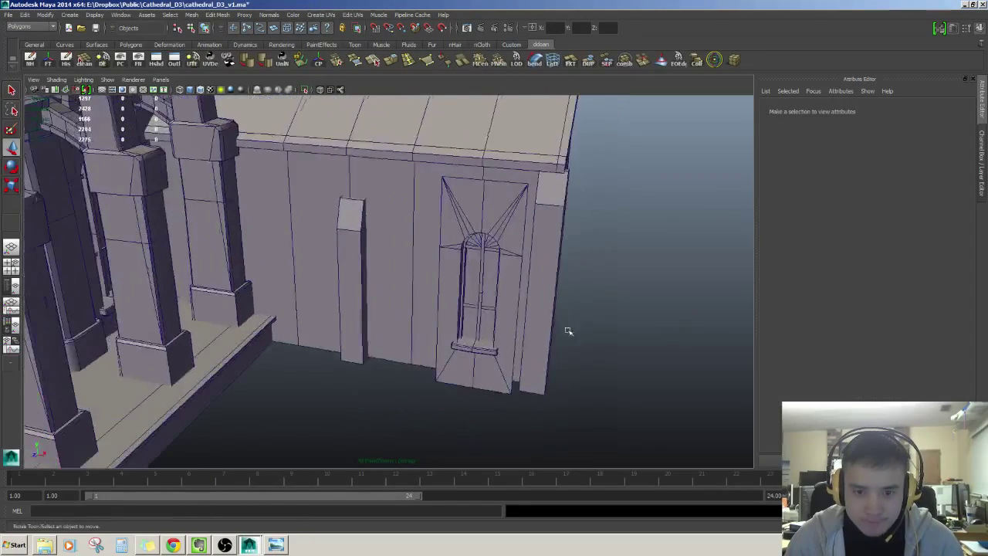
# Select all the wall faces running around the rear building's main mesh.
pyautogui.click(397, 273)
pyautogui.keyDown('alt'); pyautogui.moveTo(397, 273); pyautogui.dragTo(419, 249); pyautogui.keyUp('alt')
pyautogui.moveTo(419, 249); pyautogui.dragTo(421, 279, button='right')
pyautogui.keyDown('alt'); pyautogui.moveTo(440, 261); pyautogui.dragTo(457, 265); pyautogui.keyUp('alt')
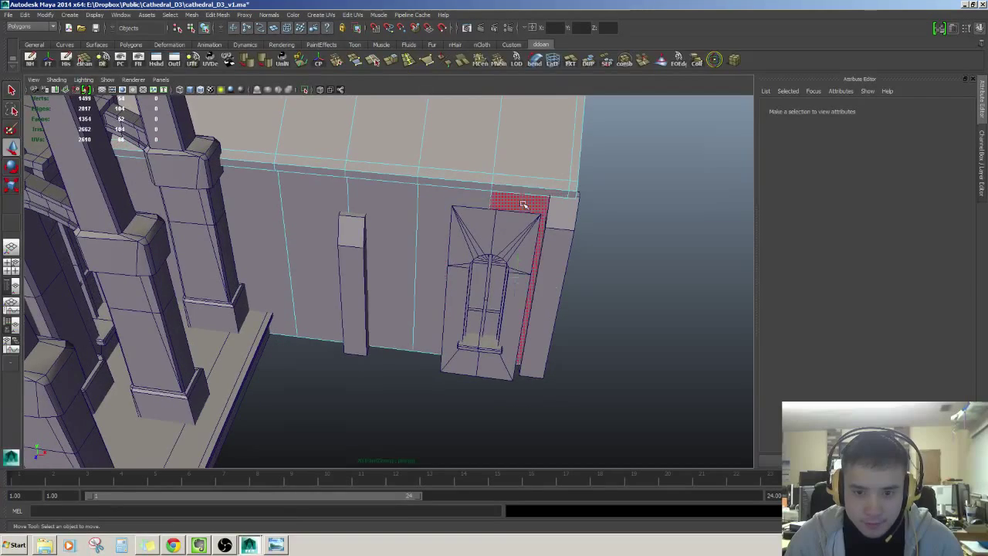
pyautogui.keyDown('alt'); pyautogui.moveTo(523, 220); pyautogui.dragTo(523, 226); pyautogui.keyUp('alt')
pyautogui.keyDown('shift'); pyautogui.doubleClick(453, 214); pyautogui.keyUp('shift')
pyautogui.keyDown('alt'); pyautogui.moveTo(453, 214); pyautogui.dragTo(431, 178); pyautogui.keyUp('alt')
pyautogui.press('Delete')
pyautogui.click(412, 318)
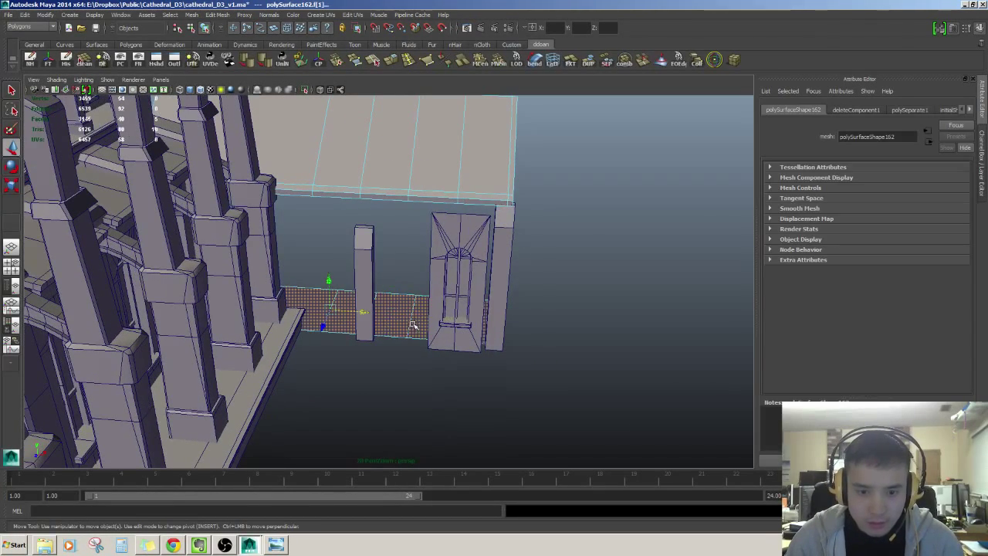
pyautogui.press('Delete')
pyautogui.keyDown('alt'); pyautogui.moveTo(412, 325); pyautogui.dragTo(373, 328); pyautogui.keyUp('alt')
pyautogui.hotkey('ctrl', 'z')
pyautogui.hotkey('ctrl', 'z')
pyautogui.hotkey('ctrl', 'z')
# Remove the end and back walls from the face selection and delete the rear building's front wall faces.
pyautogui.keyDown('alt'); pyautogui.moveTo(456, 228); pyautogui.dragTo(465, 229); pyautogui.keyUp('alt')
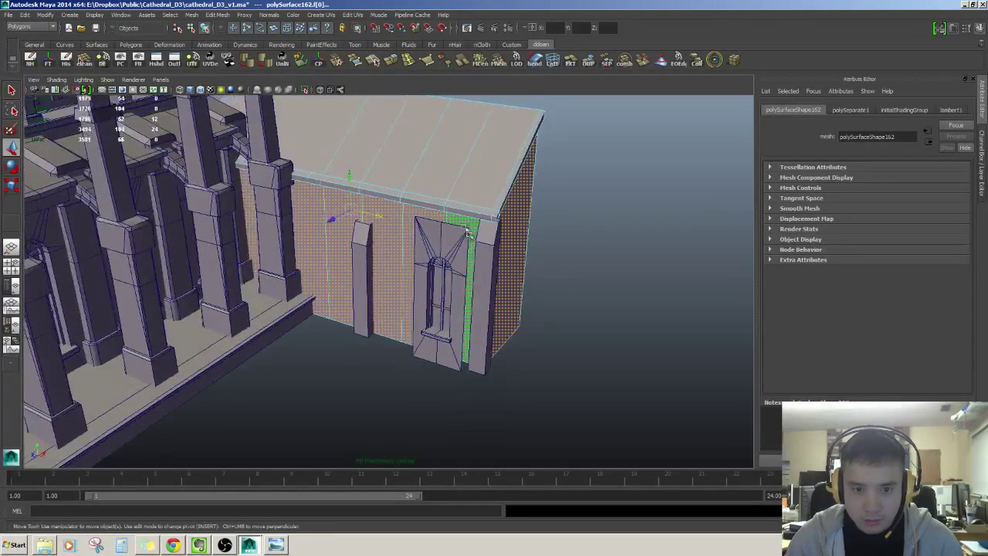
pyautogui.keyDown('shift'); pyautogui.click(521, 245); pyautogui.keyUp('shift')
pyautogui.keyDown('alt'); pyautogui.moveTo(521, 245); pyautogui.dragTo(433, 278); pyautogui.keyUp('alt')
pyautogui.keyDown('alt'); pyautogui.moveTo(640, 260); pyautogui.dragTo(507, 274); pyautogui.keyUp('alt')
pyautogui.keyDown('shift'); pyautogui.click(367, 319); pyautogui.keyUp('shift')
pyautogui.moveTo(367, 319)
pyautogui.keyDown('alt'); pyautogui.mouseDown()
pyautogui.moveTo(448, 357)
pyautogui.moveTo(349, 318)
pyautogui.mouseUp(); pyautogui.keyUp('alt')
pyautogui.keyDown('alt'); pyautogui.moveTo(468, 302); pyautogui.dragTo(433, 214); pyautogui.keyUp('alt')
# Select the floor faces of the rear building and delete them.
pyautogui.click(591, 269)
pyautogui.moveTo(424, 273); pyautogui.dragTo(454, 251, button='right')
pyautogui.keyDown('alt'); pyautogui.moveTo(454, 251); pyautogui.dragTo(447, 349); pyautogui.keyUp('alt')
pyautogui.click(497, 259)
pyautogui.click(401, 306)
pyautogui.keyDown('shift'); pyautogui.click(435, 309); pyautogui.keyUp('shift')
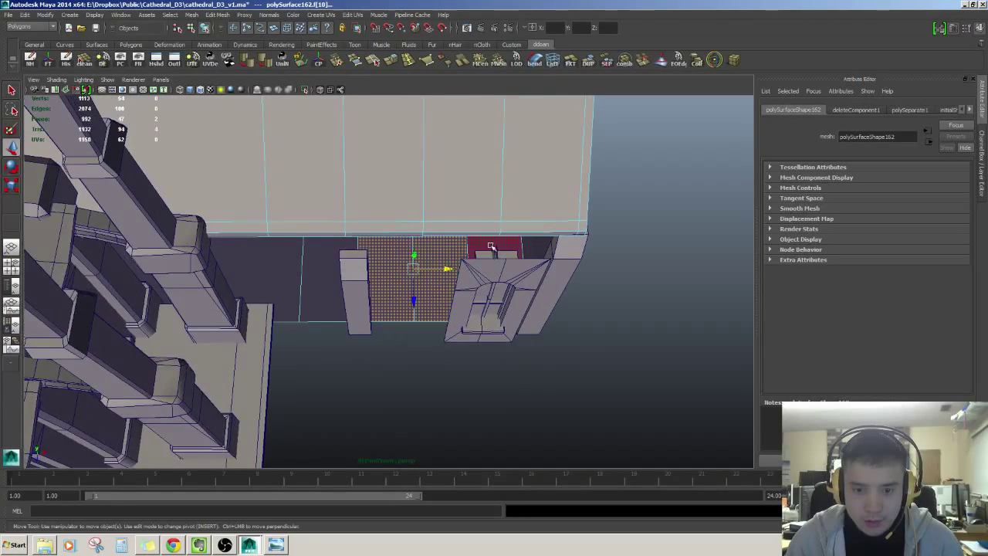
pyautogui.click(335, 275)
pyautogui.keyDown('alt'); pyautogui.moveTo(335, 275); pyautogui.dragTo(329, 196); pyautogui.keyUp('alt')
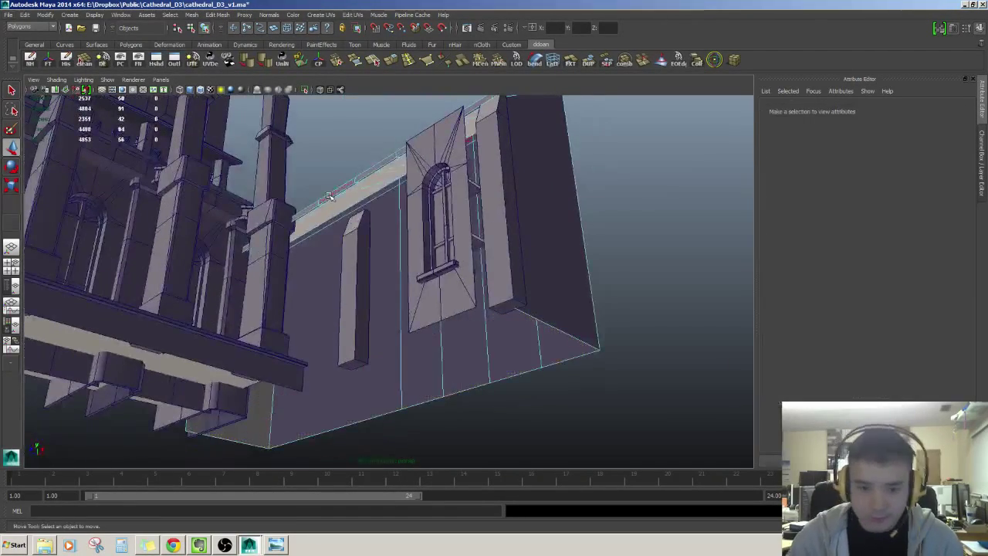
# Examine how deep the arched window panel's recess reaches into the opened rear building.
pyautogui.keyDown('alt'); pyautogui.moveTo(337, 202); pyautogui.dragTo(475, 207); pyautogui.keyUp('alt')
pyautogui.click(468, 260)
pyautogui.keyDown('alt'); pyautogui.moveTo(469, 260); pyautogui.dragTo(522, 336); pyautogui.keyUp('alt')
pyautogui.keyDown('alt'); pyautogui.moveTo(525, 376); pyautogui.dragTo(433, 461); pyautogui.keyUp('alt')
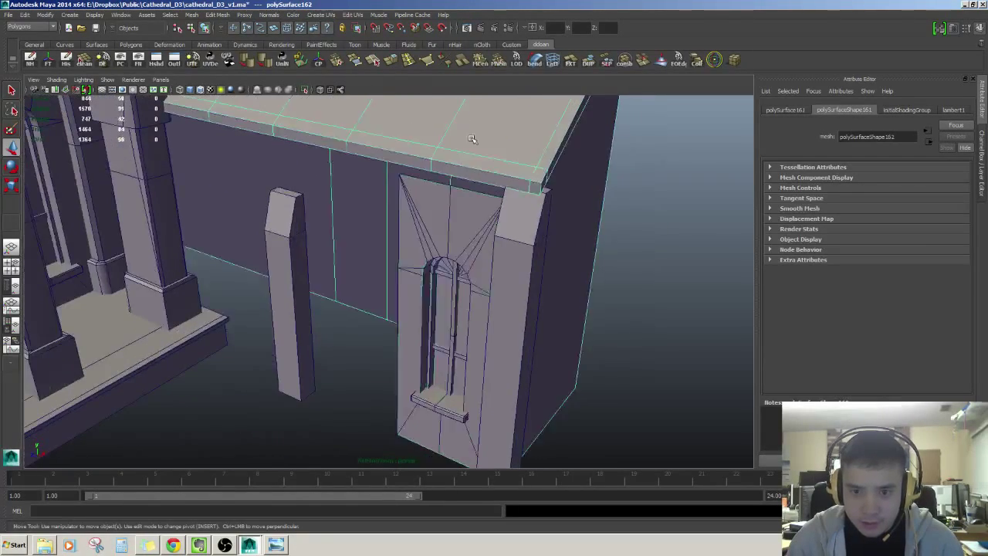
pyautogui.keyDown('alt'); pyautogui.moveTo(472, 139); pyautogui.dragTo(517, 345); pyautogui.keyUp('alt')
pyautogui.click(560, 270)
pyautogui.click(472, 282)
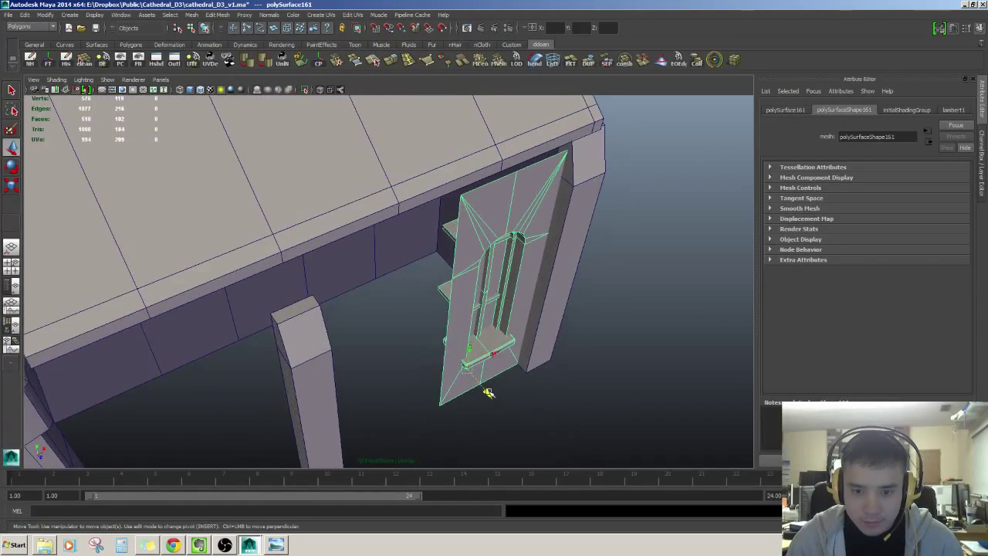
pyautogui.keyDown('alt'); pyautogui.moveTo(488, 393); pyautogui.dragTo(571, 324); pyautogui.keyUp('alt')
pyautogui.scroll(5, 514, 355)
pyautogui.keyDown('alt'); pyautogui.moveTo(391, 288); pyautogui.dragTo(405, 250); pyautogui.keyUp('alt')
# Isolate an arched window panel from the cathedral's side and select the back vertices of its recess, bars and sill.
pyautogui.click(269, 255)
pyautogui.press('f')
pyautogui.hotkey('shift', 'i')
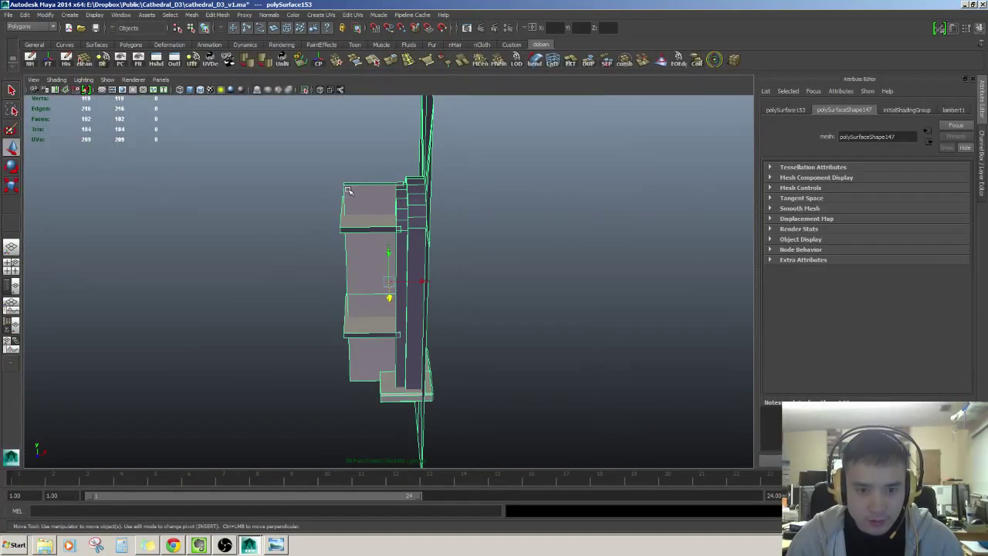
pyautogui.moveTo(346, 190); pyautogui.dragTo(297, 173, button='right')
pyautogui.moveTo(289, 148); pyautogui.dragTo(365, 418)
pyautogui.keyDown('alt'); pyautogui.moveTo(365, 404); pyautogui.dragTo(359, 360); pyautogui.keyUp('alt')
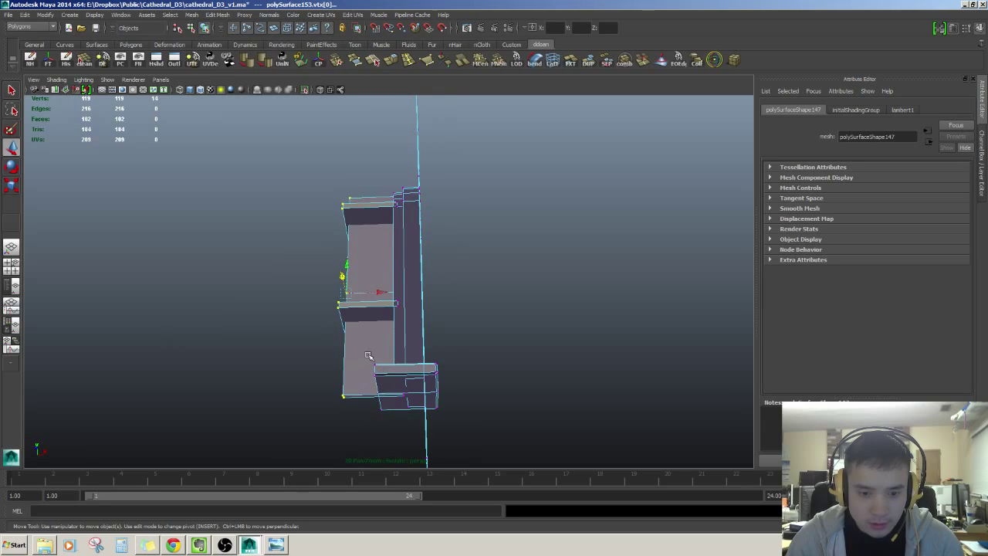
pyautogui.moveTo(386, 438)
pyautogui.keyDown('alt'); pyautogui.mouseDown()
pyautogui.moveTo(397, 404)
pyautogui.moveTo(490, 415)
pyautogui.moveTo(470, 438)
pyautogui.moveTo(372, 438)
pyautogui.mouseUp(); pyautogui.keyUp('alt')
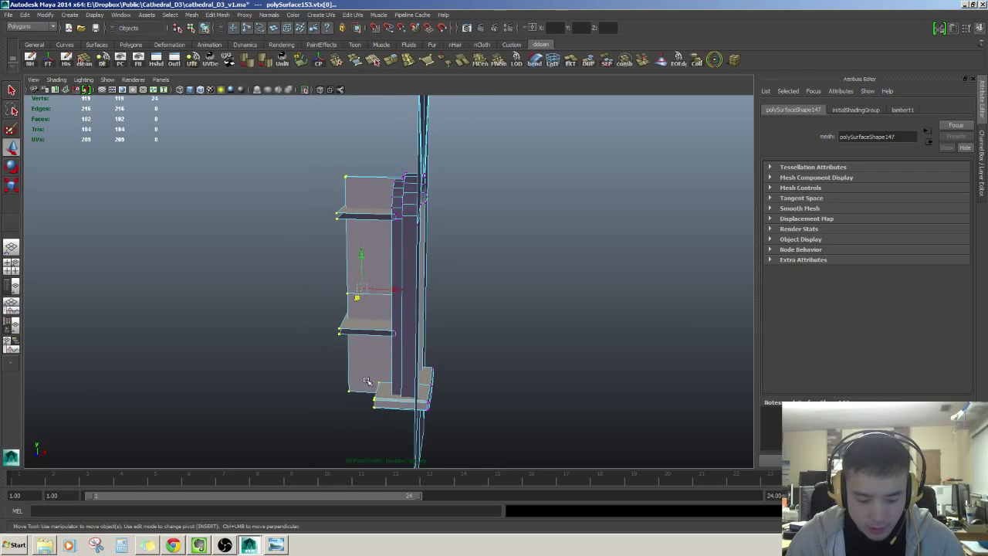
# Show the whole model in wireframe and move the selected back vertices toward the wall to make the window shallower.
pyautogui.hotkey('shift', 'i')
pyautogui.keyDown('alt'); pyautogui.moveTo(368, 379); pyautogui.dragTo(398, 373); pyautogui.keyUp('alt')
pyautogui.press('4')
pyautogui.hotkey('ctrl', '1')
pyautogui.hotkey('ctrl', '1')
pyautogui.press('F8')
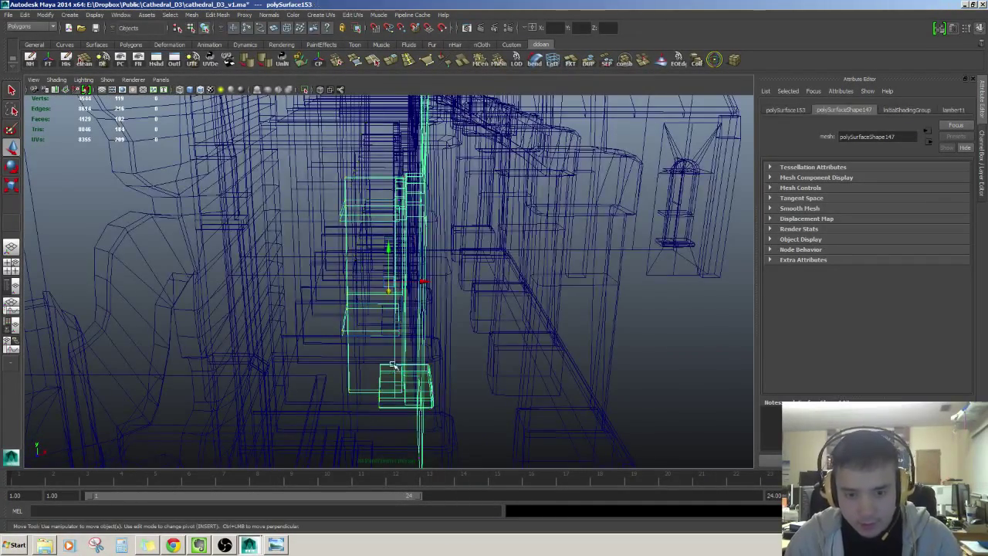
pyautogui.hotkey('ctrl', 'z')
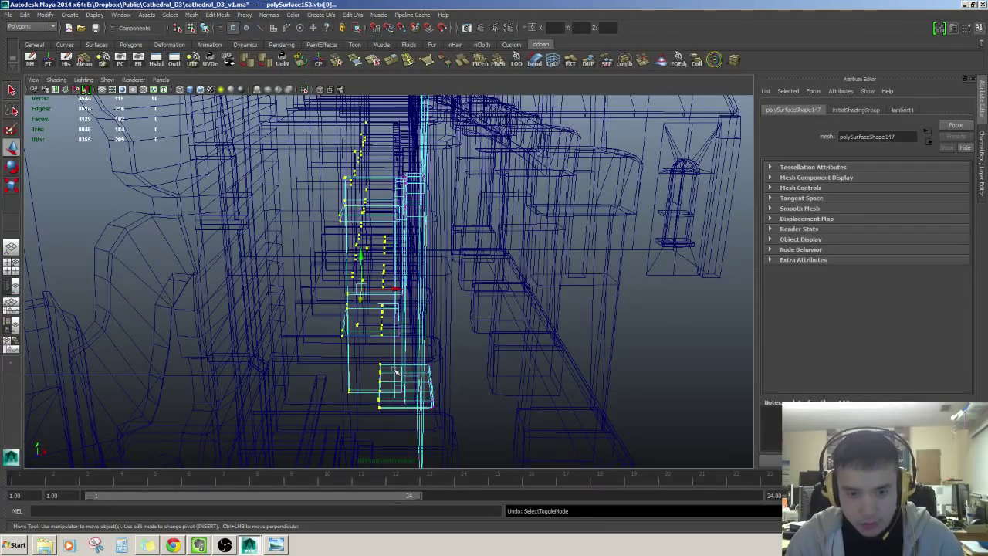
pyautogui.keyDown('alt'); pyautogui.moveTo(396, 357); pyautogui.dragTo(399, 293); pyautogui.keyUp('alt')
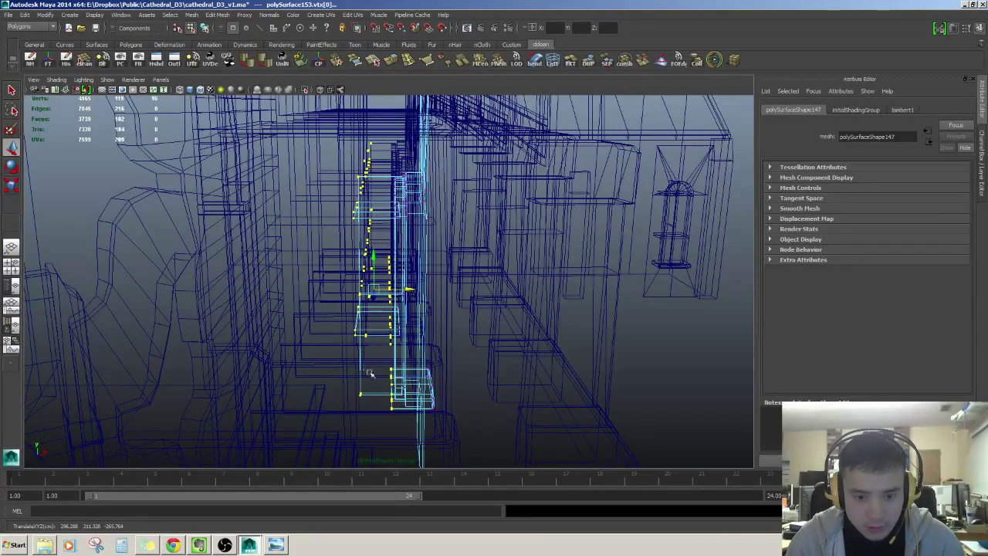
pyautogui.keyDown('alt'); pyautogui.moveTo(383, 360); pyautogui.dragTo(404, 288); pyautogui.keyUp('alt')
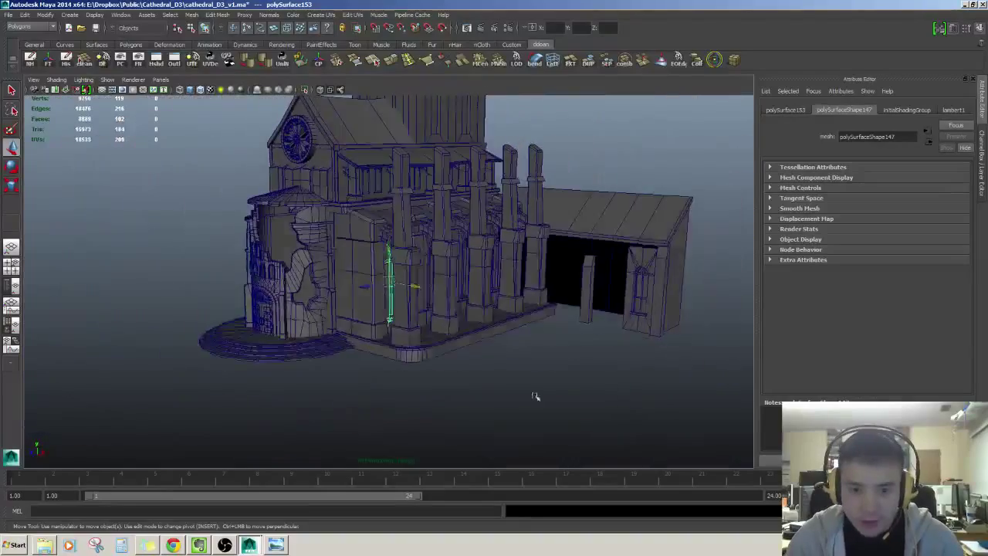
# Inspect the side bays and the opened rear building from several angles and distances.
pyautogui.click(569, 430)
pyautogui.scroll(6, 540, 414)
pyautogui.moveTo(517, 398)
pyautogui.keyDown('alt'); pyautogui.mouseDown()
pyautogui.moveTo(361, 376)
pyautogui.moveTo(475, 379)
pyautogui.moveTo(461, 397)
pyautogui.moveTo(503, 358)
pyautogui.moveTo(595, 368)
pyautogui.moveTo(556, 344)
pyautogui.moveTo(411, 372)
pyautogui.moveTo(432, 363)
pyautogui.mouseUp(); pyautogui.keyUp('alt')
pyautogui.scroll(-5, 360, 376)
pyautogui.click(556, 343)
pyautogui.press('f')
pyautogui.scroll(-5, 407, 374)
pyautogui.click(543, 333)
pyautogui.keyDown('alt'); pyautogui.moveTo(543, 333); pyautogui.dragTo(396, 324); pyautogui.keyUp('alt')
pyautogui.scroll(-5, 396, 324)
pyautogui.keyDown('alt'); pyautogui.moveTo(397, 324); pyautogui.dragTo(527, 404, button='middle'); pyautogui.keyUp('alt')
pyautogui.scroll(5, 511, 367)
pyautogui.keyDown('alt'); pyautogui.moveTo(528, 404); pyautogui.dragTo(421, 357); pyautogui.keyUp('alt')
# Examine the rear building's arched window panel, corner pilaster and sloped roof from the front and the end wall.
pyautogui.click(395, 348)
pyautogui.press('f')
pyautogui.scroll(-4, 421, 357)
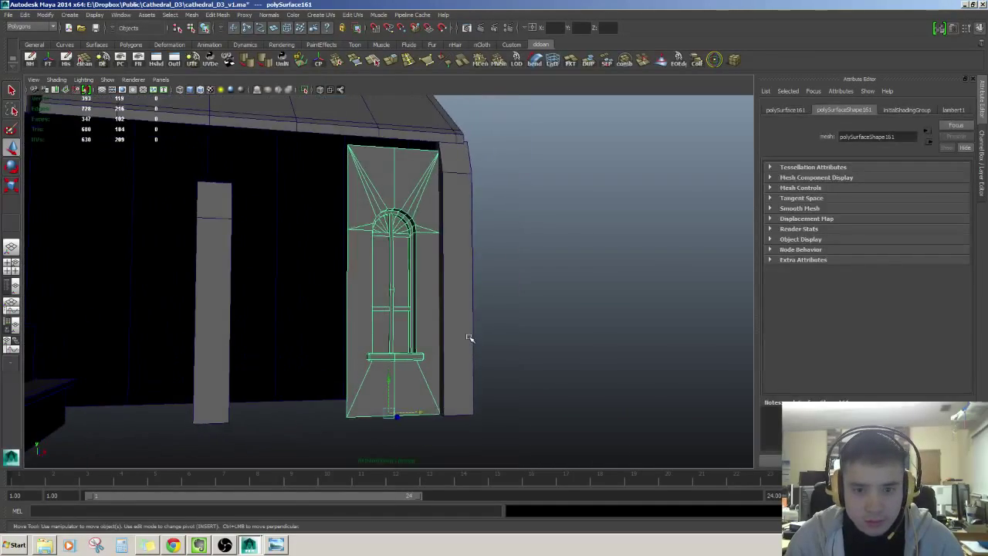
pyautogui.scroll(3, 470, 335)
pyautogui.keyDown('alt'); pyautogui.moveTo(471, 335); pyautogui.dragTo(413, 327); pyautogui.keyUp('alt')
pyautogui.scroll(-4, 448, 300)
pyautogui.click(437, 300)
pyautogui.keyDown('alt'); pyautogui.moveTo(437, 247); pyautogui.dragTo(306, 254); pyautogui.keyUp('alt')
pyautogui.press('F10')
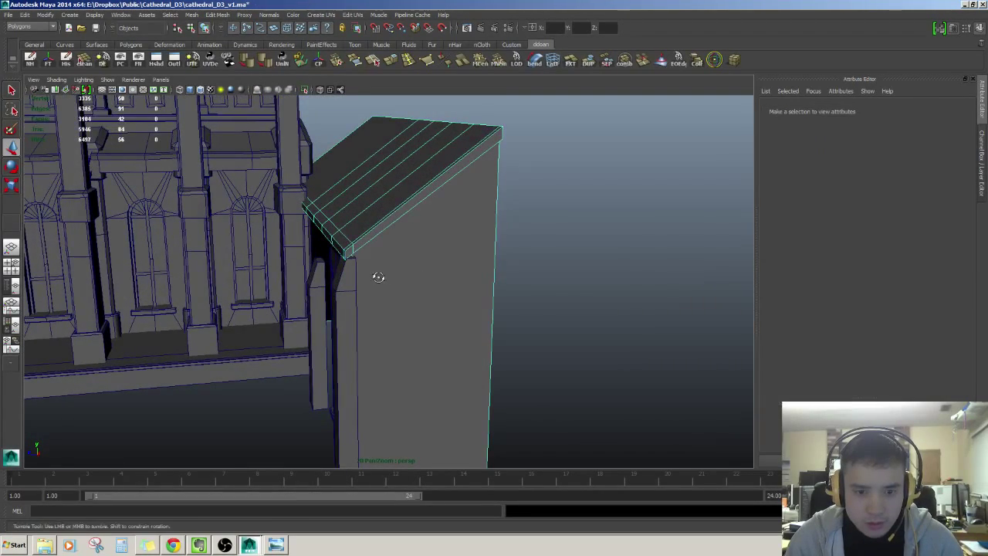
pyautogui.keyDown('alt'); pyautogui.moveTo(378, 276); pyautogui.dragTo(334, 289); pyautogui.keyUp('alt')
pyautogui.press('F8')
# Select the sloped roof segment above the last side bay and center its pivot.
pyautogui.click(270, 233)
pyautogui.keyDown('alt'); pyautogui.moveTo(270, 233); pyautogui.dragTo(297, 259); pyautogui.keyUp('alt')
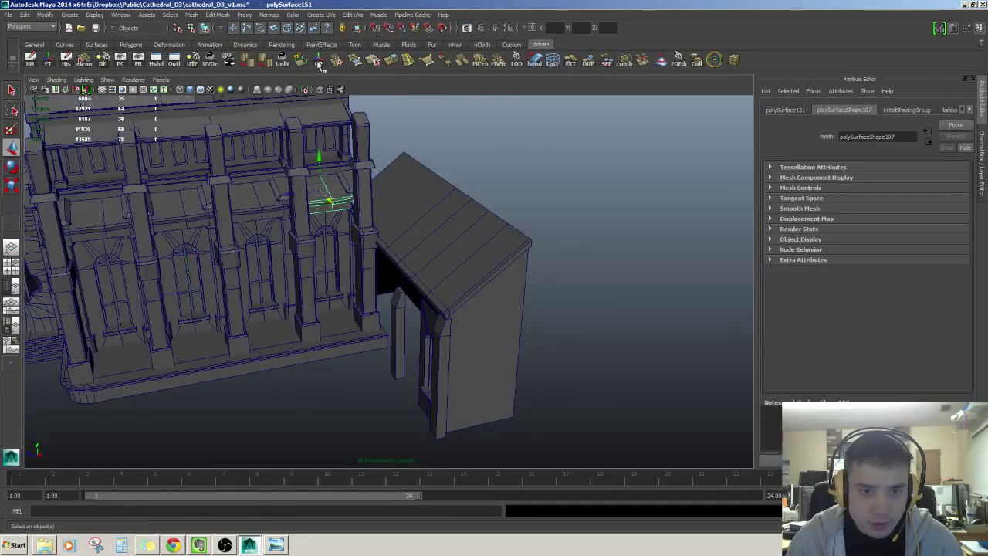
pyautogui.keyDown('alt'); pyautogui.moveTo(360, 153); pyautogui.dragTo(376, 177); pyautogui.keyUp('alt')
pyautogui.scroll(3, 376, 178)
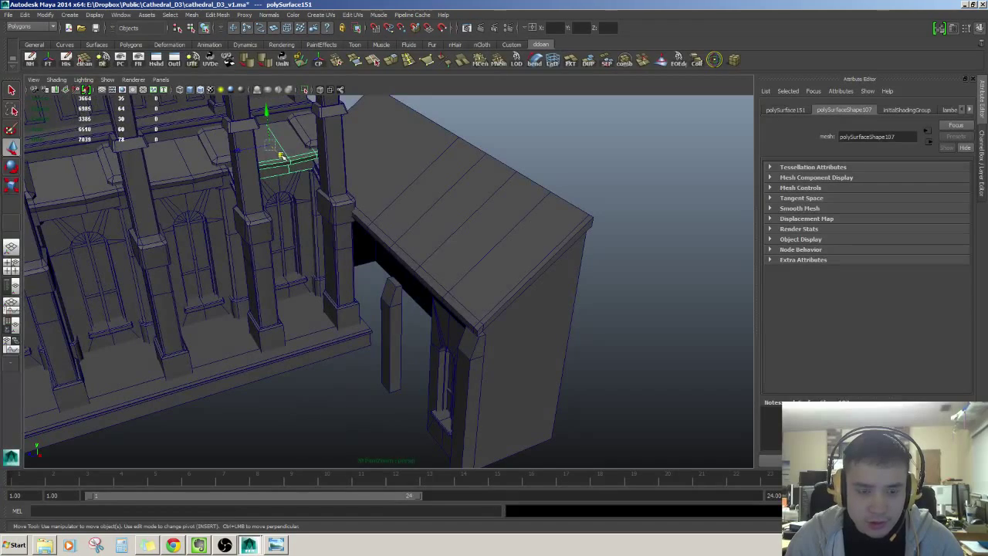
# Duplicate the roof segment, rotate the copy toward the rear building's front and place it above the arched window panel and pilaster.
pyautogui.hotkey('ctrl', 'd')
pyautogui.moveTo(282, 156); pyautogui.dragTo(470, 281)
pyautogui.press('e')
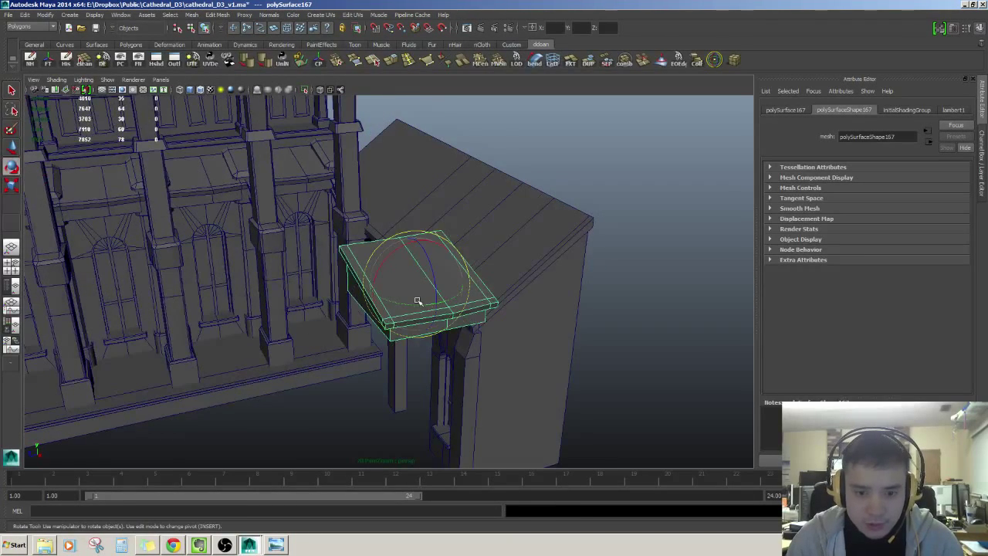
pyautogui.moveTo(417, 305); pyautogui.dragTo(475, 278)
pyautogui.press('w')
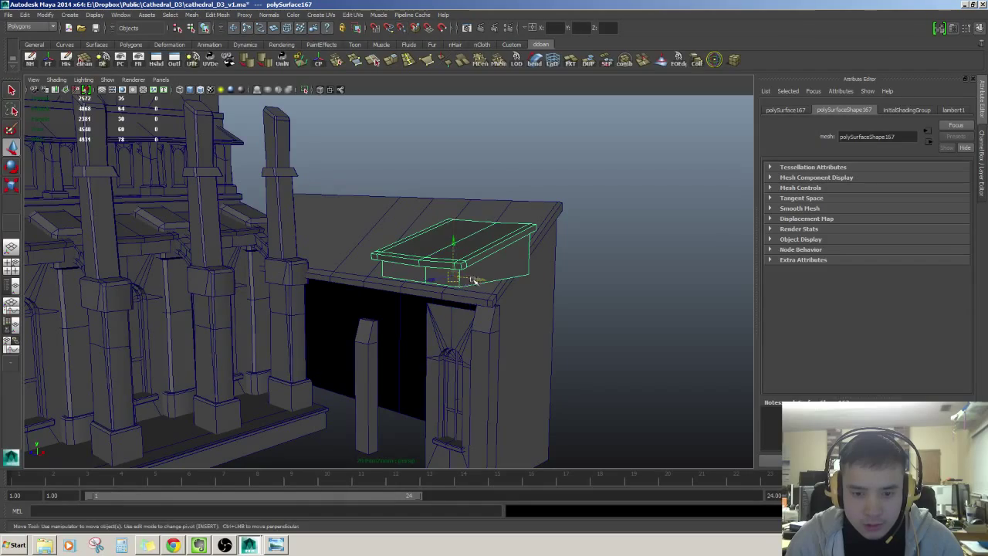
pyautogui.keyDown('alt'); pyautogui.moveTo(457, 243); pyautogui.dragTo(384, 264); pyautogui.keyUp('alt')
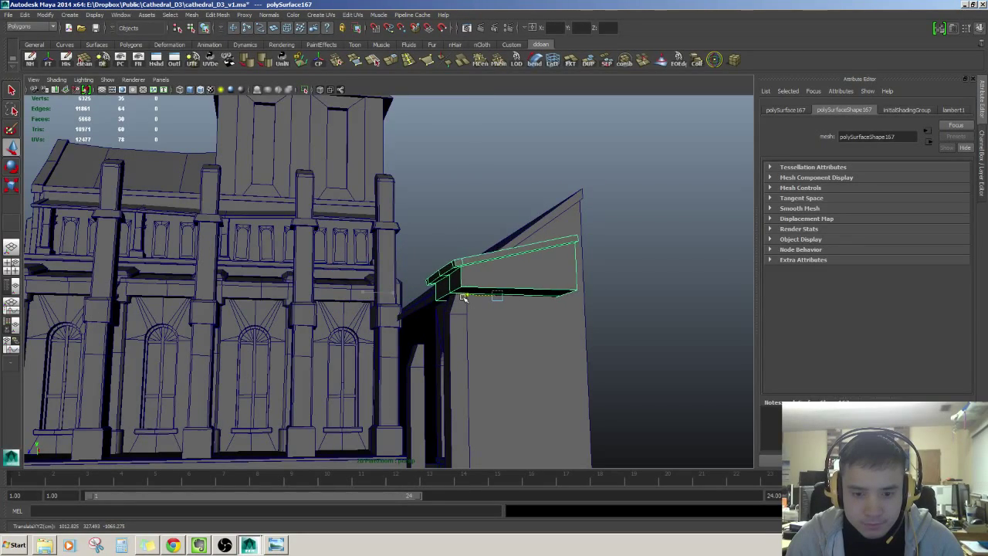
pyautogui.keyDown('alt'); pyautogui.moveTo(463, 298); pyautogui.dragTo(452, 231); pyautogui.keyUp('alt')
# Move the copied roof segment's back vertices outward and upward to match the slope and ridge of the existing rear roof.
pyautogui.press('F9')
pyautogui.moveTo(419, 209); pyautogui.dragTo(587, 366)
pyautogui.keyDown('alt'); pyautogui.moveTo(529, 232); pyautogui.dragTo(437, 238); pyautogui.keyUp('alt')
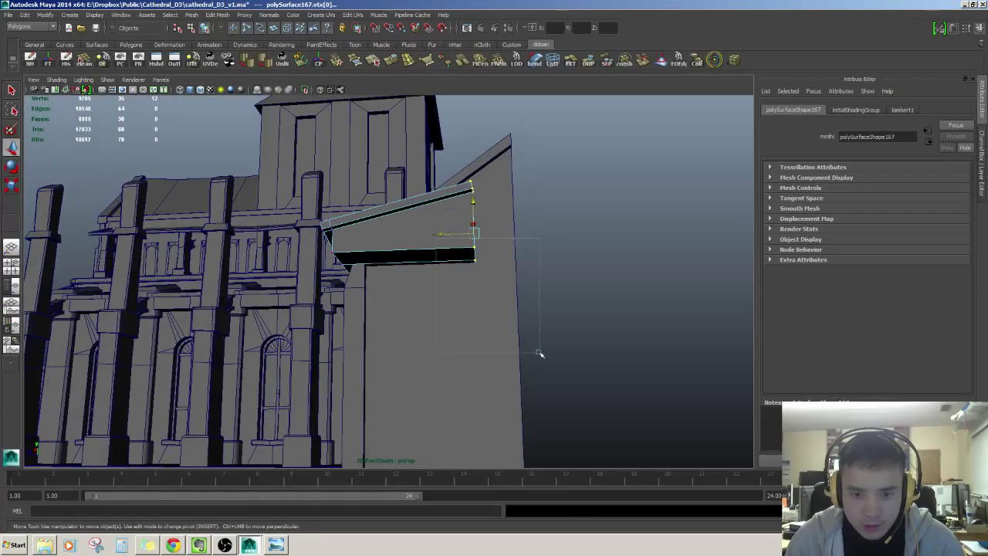
pyautogui.keyDown('alt'); pyautogui.moveTo(559, 359); pyautogui.dragTo(498, 216); pyautogui.keyUp('alt')
pyautogui.press('4')
pyautogui.press('5')
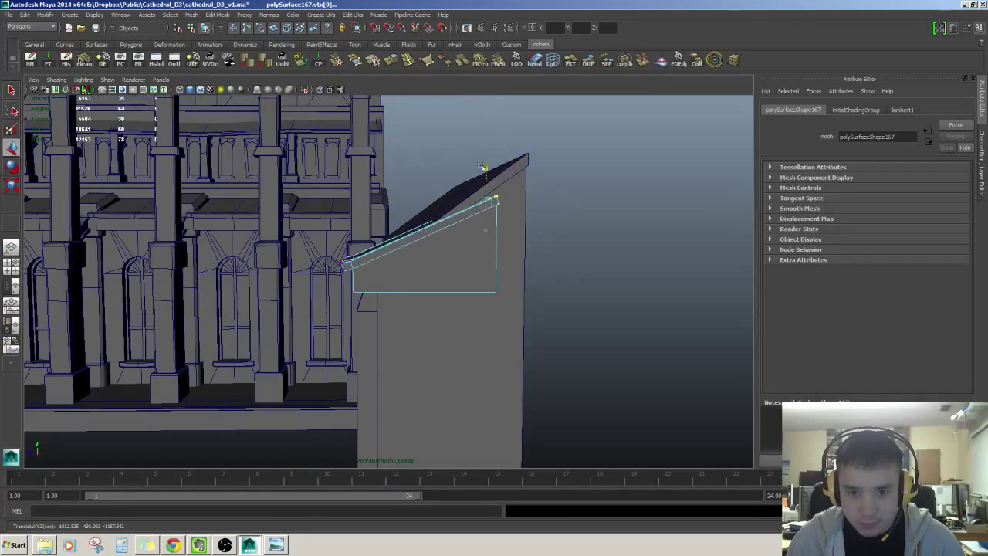
pyautogui.keyDown('alt'); pyautogui.moveTo(474, 134); pyautogui.dragTo(494, 176); pyautogui.keyUp('alt')
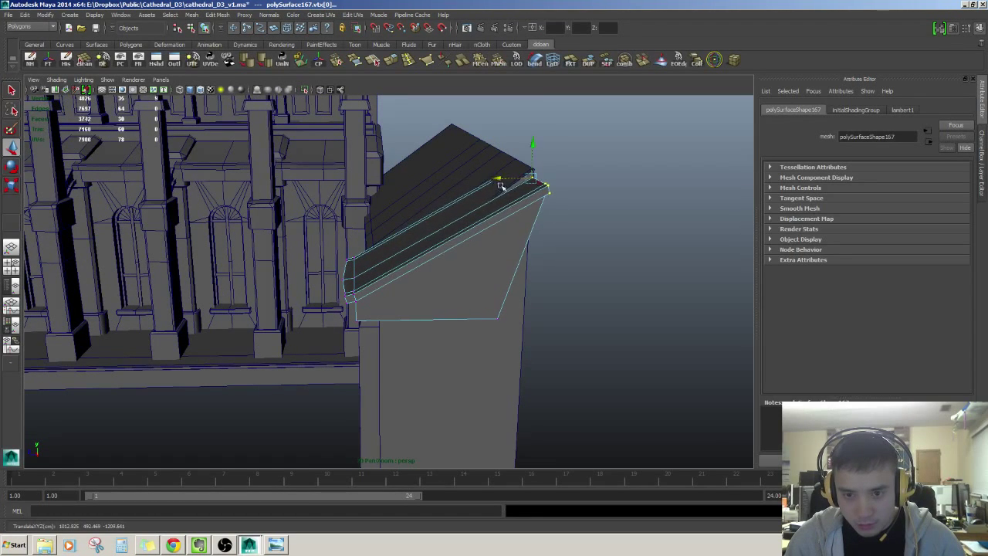
pyautogui.keyDown('alt'); pyautogui.moveTo(504, 188); pyautogui.dragTo(420, 186); pyautogui.keyUp('alt')
# Move the vertices at the roof segment's inner end sideways to stretch it along the whole rear building.
pyautogui.keyDown('alt'); pyautogui.moveTo(391, 286); pyautogui.dragTo(372, 200); pyautogui.keyUp('alt')
pyautogui.scroll(3, 386, 287)
pyautogui.moveTo(419, 360); pyautogui.dragTo(419, 361)
pyautogui.keyDown('alt'); pyautogui.moveTo(432, 193); pyautogui.dragTo(434, 215); pyautogui.keyUp('alt')
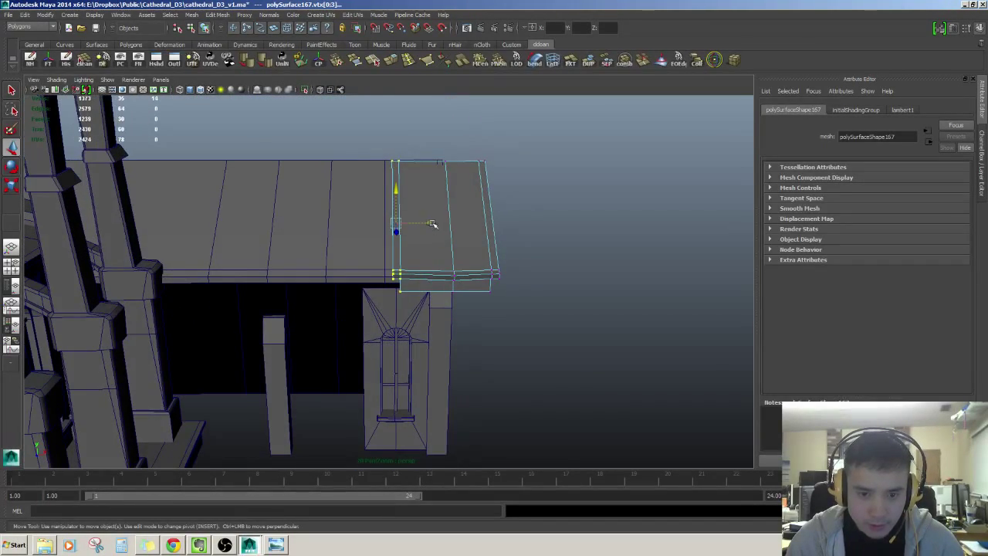
pyautogui.keyDown('alt'); pyautogui.moveTo(231, 232); pyautogui.dragTo(340, 275); pyautogui.keyUp('alt')
pyautogui.keyDown('alt'); pyautogui.moveTo(223, 272); pyautogui.dragTo(461, 238); pyautogui.keyUp('alt')
# Shift the roof segment's middle vertex row toward the centre of the stretched roof.
pyautogui.moveTo(434, 205); pyautogui.dragTo(542, 322)
pyautogui.keyDown('alt'); pyautogui.moveTo(543, 322); pyautogui.dragTo(525, 347); pyautogui.keyUp('alt')
pyautogui.moveTo(516, 263); pyautogui.dragTo(478, 265)
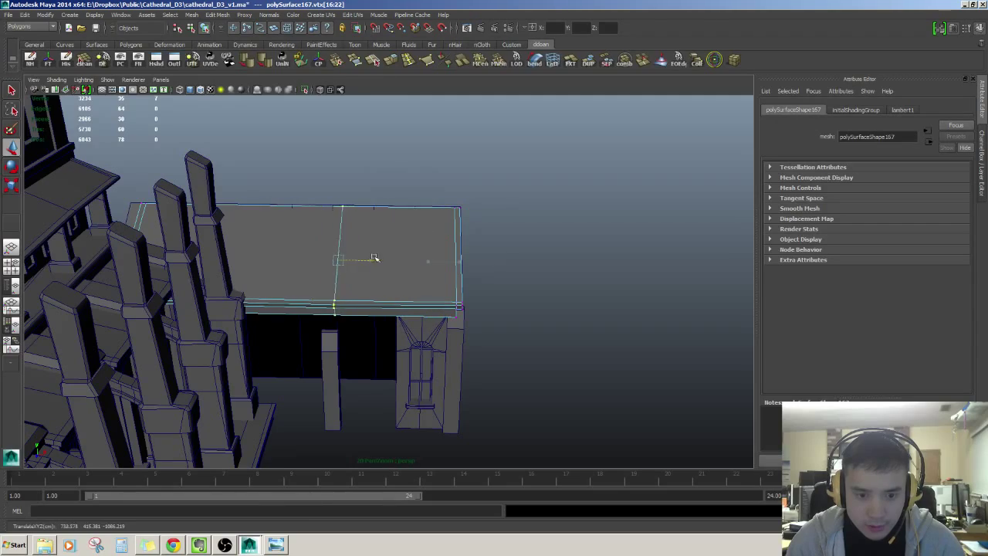
pyautogui.keyDown('alt'); pyautogui.moveTo(385, 255); pyautogui.dragTo(360, 256); pyautogui.keyUp('alt')
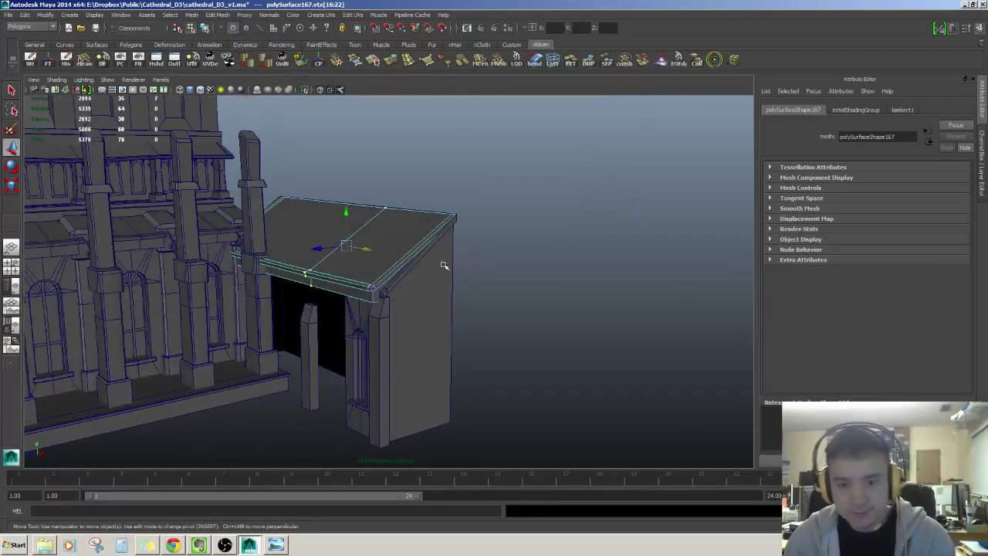
# Adjust the height of the new roof's middle ridge vertex and middle eave vertices.
pyautogui.click(467, 279)
pyautogui.keyDown('alt'); pyautogui.moveTo(467, 279); pyautogui.dragTo(366, 267); pyautogui.keyUp('alt')
pyautogui.click(368, 269)
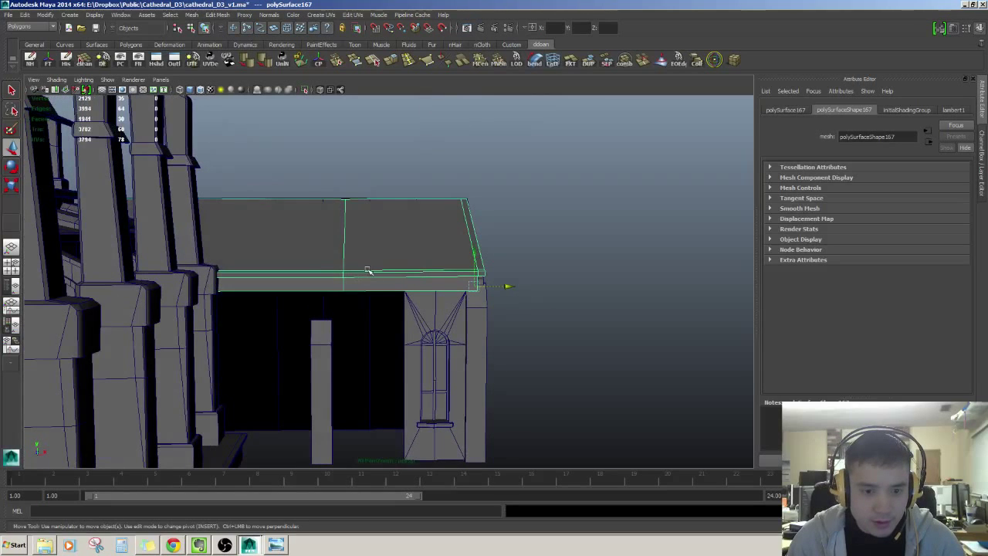
pyautogui.moveTo(368, 271); pyautogui.dragTo(329, 262, button='right')
pyautogui.moveTo(318, 185); pyautogui.dragTo(356, 203)
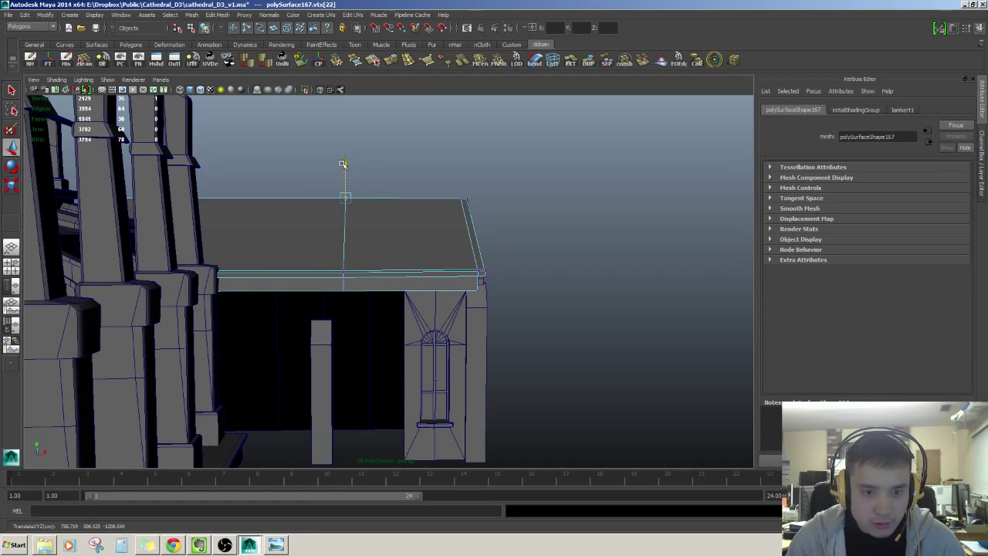
pyautogui.moveTo(350, 272); pyautogui.dragTo(346, 243)
pyautogui.keyDown('alt'); pyautogui.moveTo(443, 276); pyautogui.dragTo(432, 284); pyautogui.keyUp('alt')
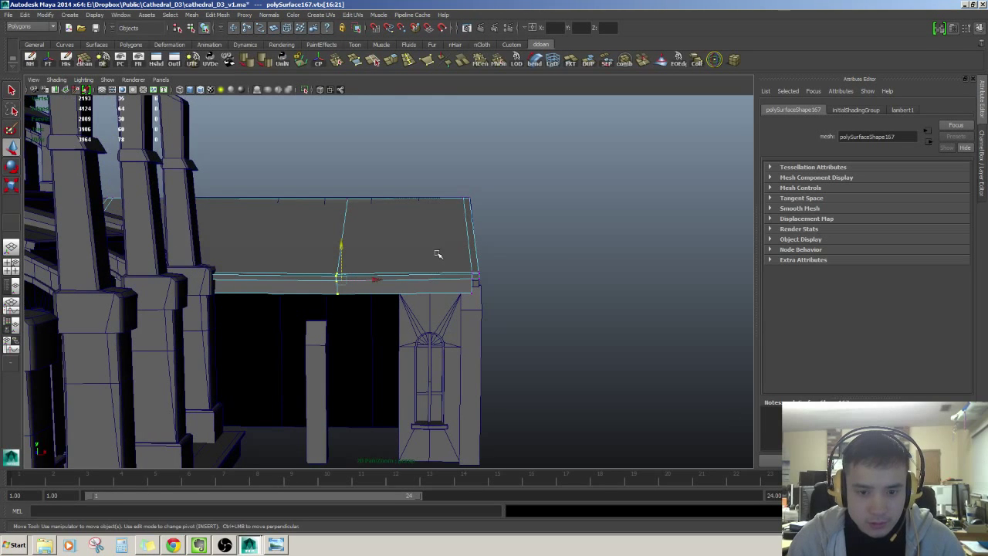
# Remove the old rear building block from beneath the new roof.
pyautogui.moveTo(472, 286); pyautogui.dragTo(507, 262, button='right')
pyautogui.click(580, 313)
pyautogui.keyDown('alt'); pyautogui.moveTo(580, 313); pyautogui.dragTo(432, 294); pyautogui.keyUp('alt')
pyautogui.click(441, 294)
pyautogui.click(461, 303)
# Move the two lower back edges of the new roof outward to line up beneath its ridge.
pyautogui.click(388, 254)
pyautogui.press('F10')
pyautogui.click(404, 258)
pyautogui.click(412, 279)
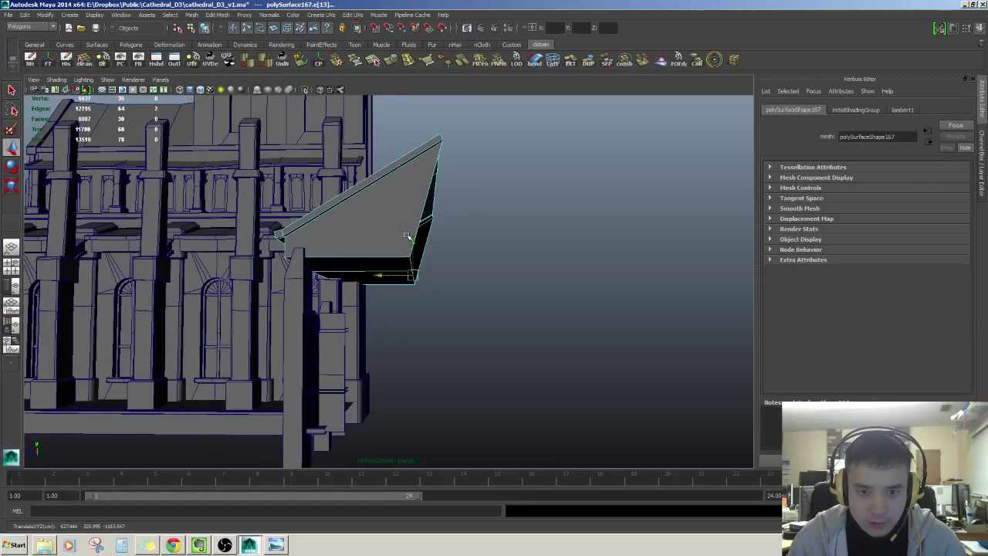
pyautogui.keyDown('alt'); pyautogui.moveTo(451, 163); pyautogui.dragTo(471, 253); pyautogui.keyUp('alt')
pyautogui.press('F8')
pyautogui.click(565, 292)
# Move the vertices at the new roof's outer end outward so the roof overhangs the corner pilaster.
pyautogui.keyDown('alt'); pyautogui.moveTo(441, 321); pyautogui.dragTo(479, 288); pyautogui.keyUp('alt')
pyautogui.click(460, 268)
pyautogui.scroll(2, 468, 285)
pyautogui.click(479, 223)
pyautogui.keyDown('alt'); pyautogui.moveTo(479, 224); pyautogui.dragTo(472, 199); pyautogui.keyUp('alt')
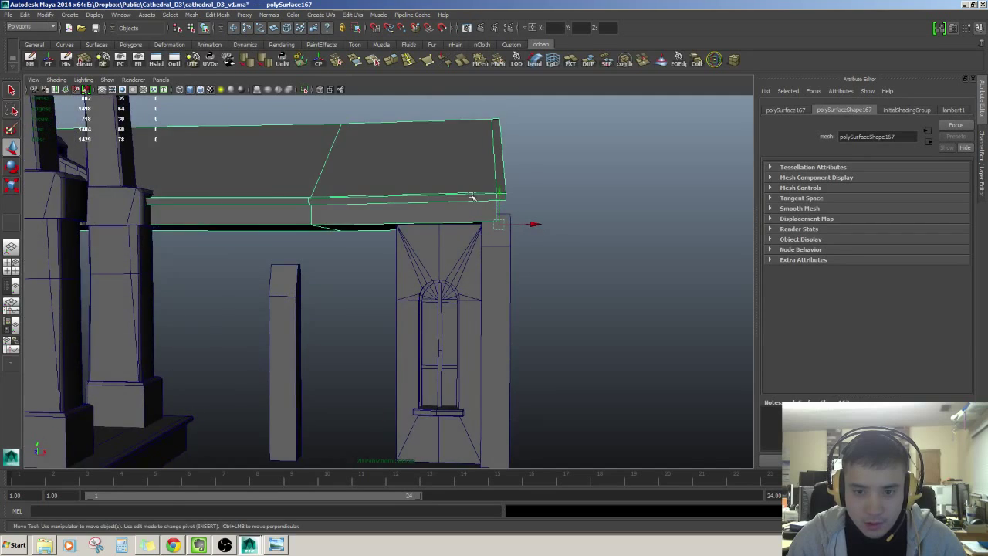
pyautogui.press('F8')
pyautogui.scroll(-4, 456, 205)
pyautogui.moveTo(428, 143); pyautogui.dragTo(498, 273)
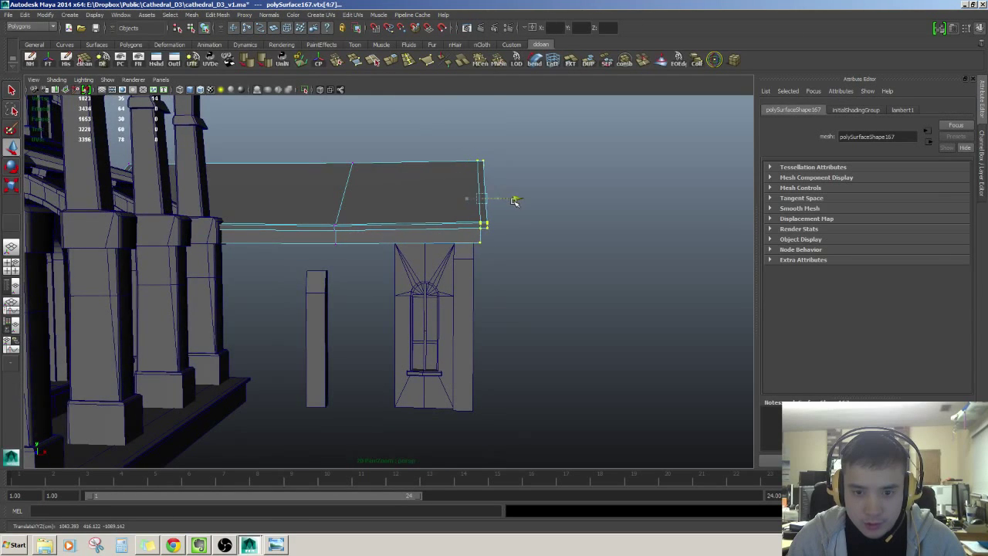
pyautogui.keyDown('alt'); pyautogui.moveTo(516, 199); pyautogui.dragTo(527, 301); pyautogui.keyUp('alt')
# Move the arched window panel's back vertices toward the wall to make the window shallower.
pyautogui.press('F8')
pyautogui.click(468, 285)
pyautogui.scroll(3, 527, 306)
pyautogui.click(464, 291)
pyautogui.keyDown('alt'); pyautogui.moveTo(461, 291); pyautogui.dragTo(347, 296); pyautogui.keyUp('alt')
pyautogui.press('w')
pyautogui.press('F9')
pyautogui.moveTo(359, 261); pyautogui.dragTo(435, 428)
pyautogui.keyDown('alt'); pyautogui.moveTo(402, 373); pyautogui.dragTo(393, 325); pyautogui.keyUp('alt')
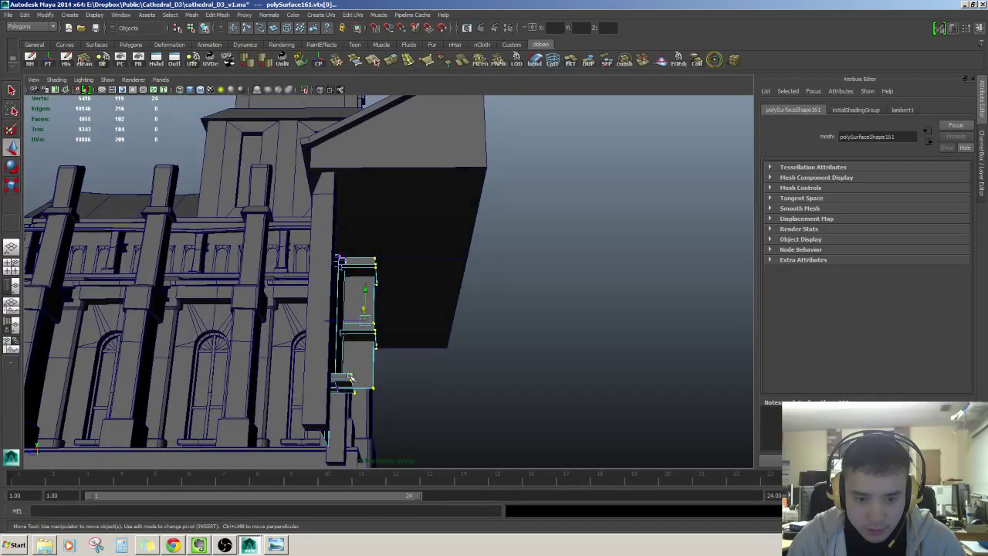
pyautogui.keyDown('alt'); pyautogui.moveTo(364, 410); pyautogui.dragTo(371, 394); pyautogui.keyUp('alt')
pyautogui.moveTo(342, 331); pyautogui.dragTo(318, 332)
pyautogui.keyDown('alt'); pyautogui.moveTo(376, 404); pyautogui.dragTo(438, 381); pyautogui.keyUp('alt')
pyautogui.press('F8')
pyautogui.press('F8')
pyautogui.click(554, 327)
# Delete the spare freestanding pilaster beside the arched window panel.
pyautogui.scroll(-3, 554, 328)
pyautogui.keyDown('alt'); pyautogui.moveTo(553, 327); pyautogui.dragTo(397, 285); pyautogui.keyUp('alt')
pyautogui.click(314, 309)
pyautogui.press('Delete')
pyautogui.keyDown('alt'); pyautogui.moveTo(357, 316); pyautogui.dragTo(397, 318); pyautogui.keyUp('alt')
# Select the corner pilaster beside the arched window and delete its bottom face.
pyautogui.click(397, 318)
pyautogui.scroll(-3, 406, 323)
pyautogui.click(466, 316)
pyautogui.keyDown('alt'); pyautogui.moveTo(466, 316); pyautogui.dragTo(545, 298, button='middle'); pyautogui.keyUp('alt')
pyautogui.scroll(-4, 544, 298)
pyautogui.keyDown('alt'); pyautogui.moveTo(522, 301); pyautogui.dragTo(480, 286); pyautogui.keyUp('alt')
pyautogui.scroll(4, 479, 287)
pyautogui.click(546, 299)
pyautogui.keyDown('alt'); pyautogui.moveTo(551, 343); pyautogui.dragTo(549, 360); pyautogui.keyUp('alt')
pyautogui.press('f')
pyautogui.keyDown('alt'); pyautogui.moveTo(456, 348); pyautogui.dragTo(394, 363); pyautogui.keyUp('alt')
pyautogui.scroll(-2, 366, 338)
pyautogui.moveTo(393, 366); pyautogui.dragTo(394, 398, button='right')
pyautogui.scroll(-2, 394, 364)
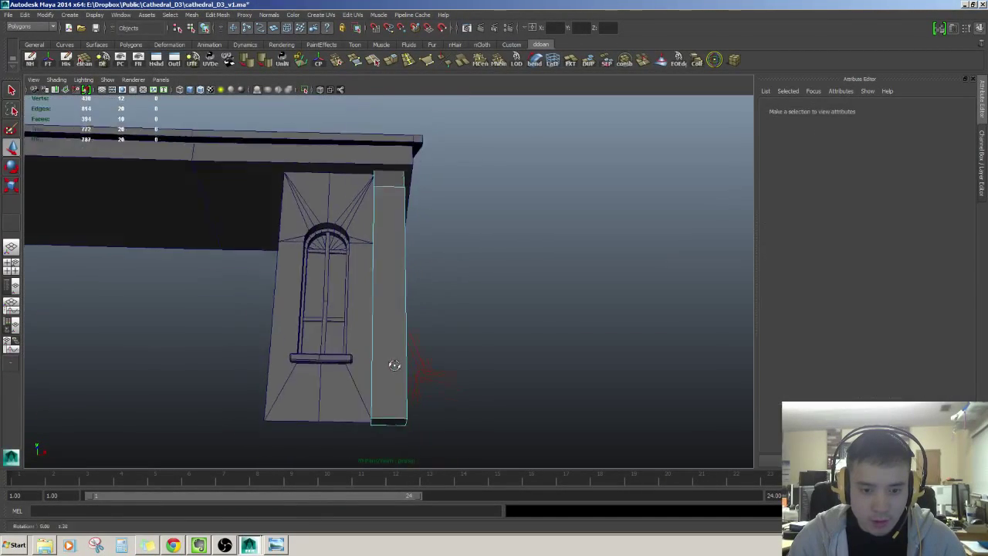
pyautogui.keyDown('alt'); pyautogui.moveTo(393, 364); pyautogui.dragTo(394, 340); pyautogui.keyUp('alt')
pyautogui.click(388, 403)
pyautogui.press('Delete')
# Delete the corner pilaster's two hidden back faces and return to object selection.
pyautogui.keyDown('alt'); pyautogui.moveTo(424, 388); pyautogui.dragTo(255, 386); pyautogui.keyUp('alt')
pyautogui.click(395, 242)
pyautogui.keyDown('shift'); pyautogui.click(398, 169); pyautogui.keyUp('shift')
pyautogui.press('Delete')
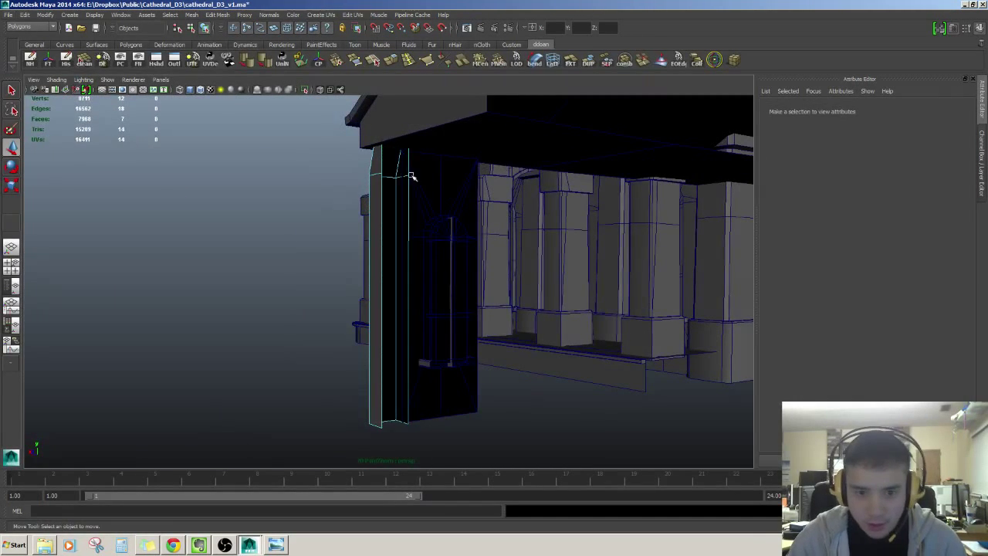
pyautogui.keyDown('alt'); pyautogui.moveTo(413, 177); pyautogui.dragTo(598, 225); pyautogui.keyUp('alt')
pyautogui.press('F9')
pyautogui.press('F8')
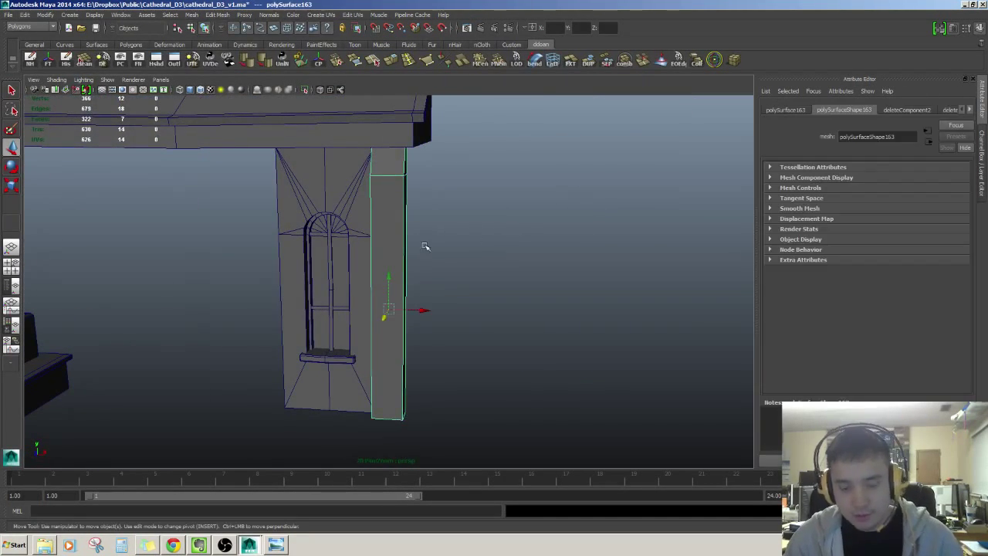
# Try duplicating the corner pilaster and moving the copy to the opposite side of the arched window panel.
pyautogui.keyDown('alt'); pyautogui.moveTo(419, 254); pyautogui.dragTo(553, 284); pyautogui.keyUp('alt')
pyautogui.hotkey('ctrl', 'd')
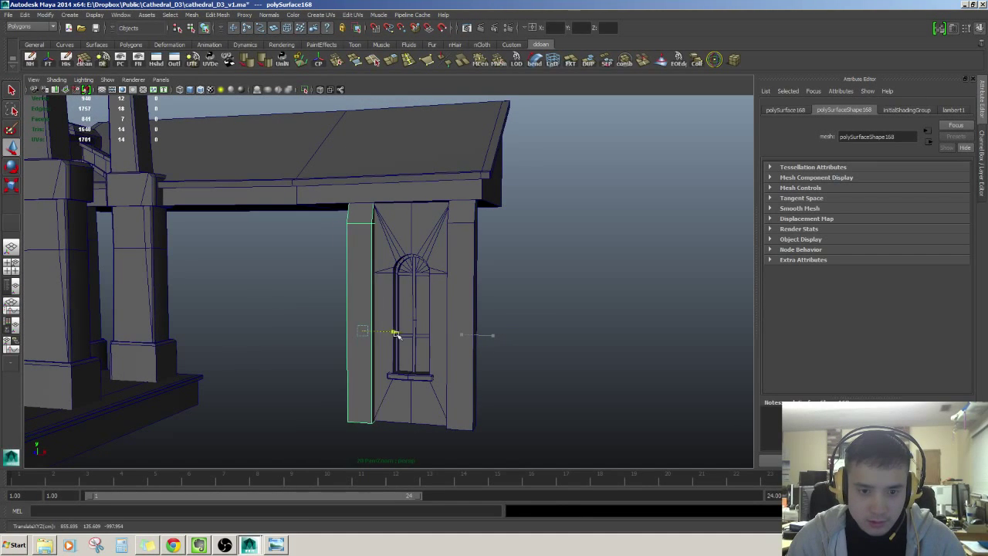
pyautogui.keyDown('alt'); pyautogui.moveTo(395, 333); pyautogui.dragTo(433, 174); pyautogui.keyUp('alt')
pyautogui.press('Delete')
# Adjust the height of the arched window panel's top-edge vertices to meet the underside of the roof.
pyautogui.click(456, 215)
pyautogui.click(491, 220)
pyautogui.click(425, 173)
pyautogui.keyDown('alt'); pyautogui.moveTo(425, 173); pyautogui.dragTo(379, 221, button='right'); pyautogui.keyUp('alt')
pyautogui.keyDown('alt'); pyautogui.moveTo(379, 221); pyautogui.dragTo(410, 203); pyautogui.keyUp('alt')
pyautogui.moveTo(409, 202); pyautogui.dragTo(345, 195, button='right')
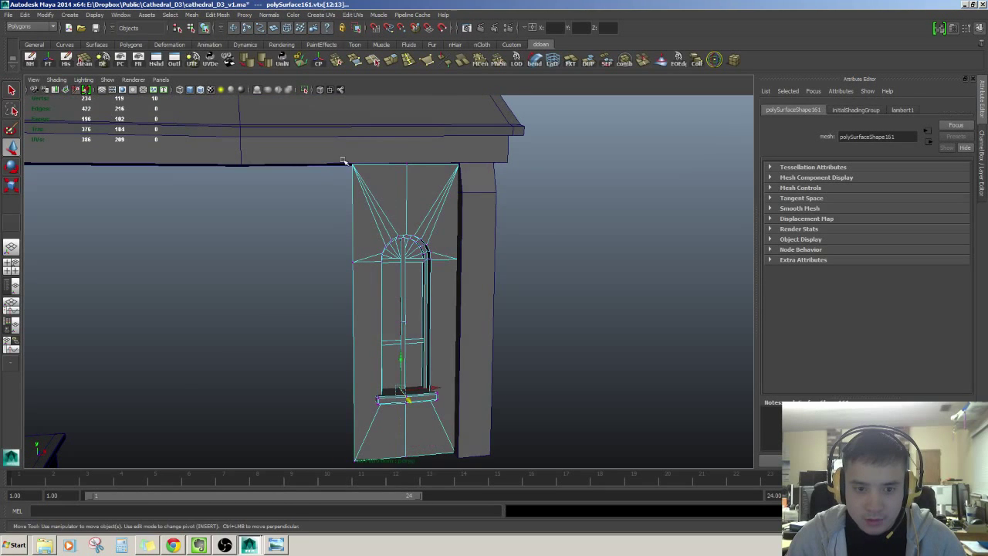
pyautogui.moveTo(307, 128); pyautogui.dragTo(490, 184)
pyautogui.keyDown('alt'); pyautogui.moveTo(401, 159); pyautogui.dragTo(409, 217); pyautogui.keyUp('alt')
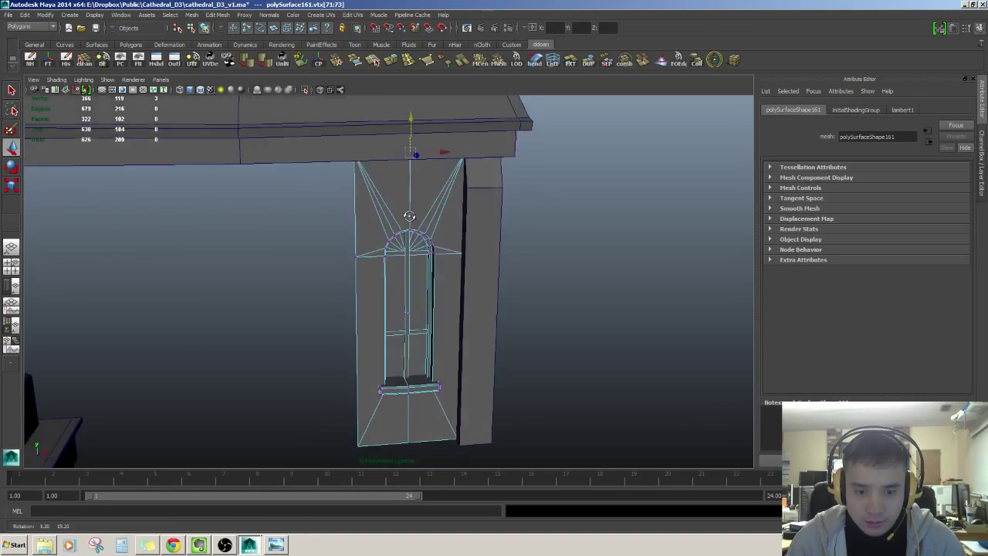
pyautogui.press('F8')
# Examine the junction of the arched window panel, corner pilaster and roof at close range.
pyautogui.keyDown('alt'); pyautogui.moveTo(494, 291); pyautogui.dragTo(499, 251); pyautogui.keyUp('alt')
pyautogui.click(468, 221)
pyautogui.scroll(3, 440, 219)
pyautogui.click(441, 219)
pyautogui.keyDown('alt'); pyautogui.moveTo(441, 218); pyautogui.dragTo(434, 201); pyautogui.keyUp('alt')
pyautogui.click(505, 220)
pyautogui.keyDown('alt'); pyautogui.moveTo(498, 224); pyautogui.dragTo(456, 239); pyautogui.keyUp('alt')
pyautogui.click(435, 241)
pyautogui.scroll(-2, 435, 241)
pyautogui.click(464, 230)
pyautogui.click(446, 228)
pyautogui.click(482, 218)
# Isolate the corner pilaster and delete its top face.
pyautogui.moveTo(509, 211)
pyautogui.keyDown('alt'); pyautogui.mouseDown()
pyautogui.moveTo(508, 245)
pyautogui.moveTo(505, 223)
pyautogui.moveTo(485, 219)
pyautogui.moveTo(377, 221)
pyautogui.moveTo(427, 232)
pyautogui.moveTo(478, 176)
pyautogui.moveTo(476, 229)
pyautogui.mouseUp(); pyautogui.keyUp('alt')
pyautogui.press('4')
pyautogui.hotkey('ctrl', '1')
pyautogui.press('5')
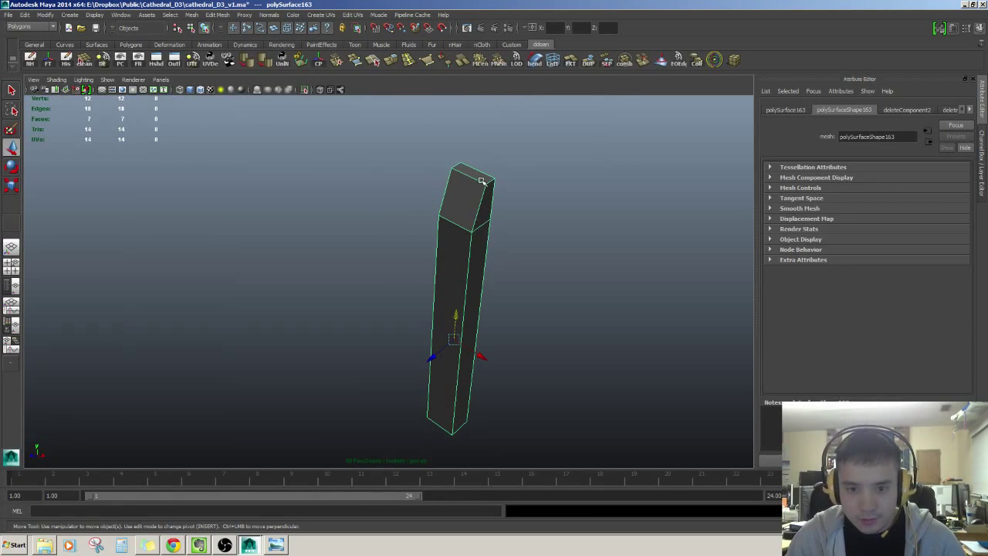
pyautogui.press('F11')
pyautogui.click(477, 179)
pyautogui.press('Delete')
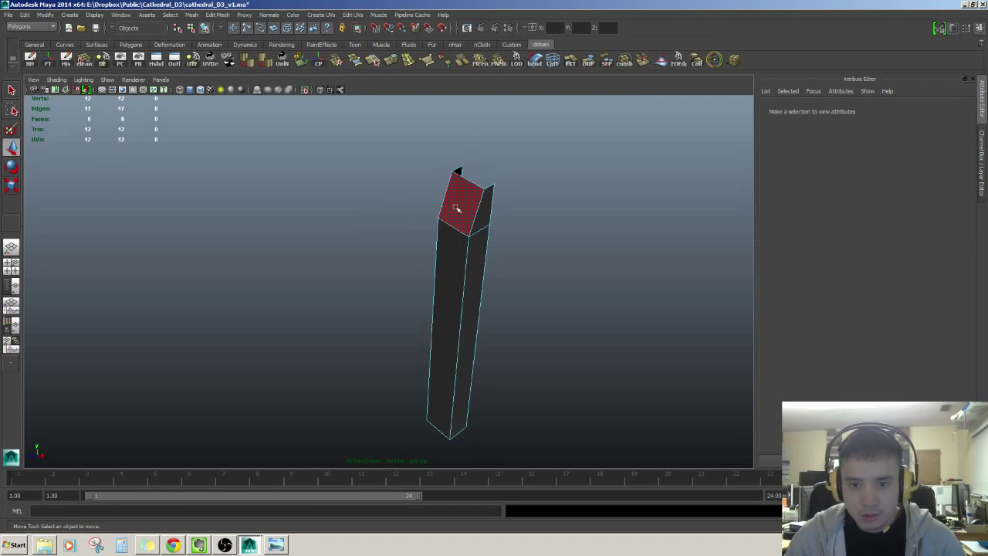
# Delete the edge loop beneath the pilaster's sloped top and show the rest of the model again.
pyautogui.press('F10')
pyautogui.doubleClick(466, 216)
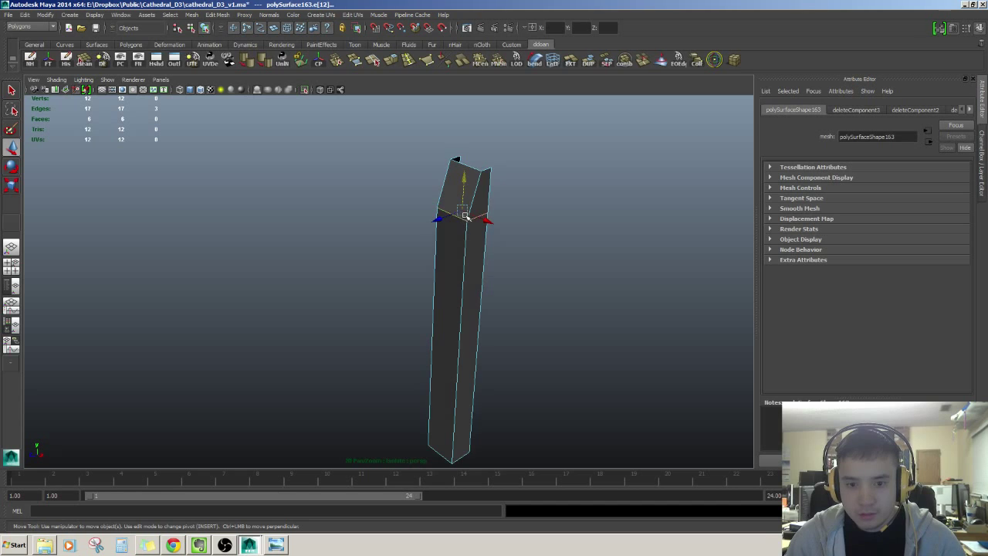
pyautogui.hotkey('ctrl', 'Delete')
pyautogui.scroll(3, 468, 220)
pyautogui.click(511, 113)
pyautogui.keyDown('alt'); pyautogui.moveTo(511, 114); pyautogui.dragTo(473, 290); pyautogui.keyUp('alt')
pyautogui.keyDown('alt'); pyautogui.moveTo(445, 423); pyautogui.dragTo(510, 329); pyautogui.keyUp('alt')
pyautogui.press('F8')
pyautogui.press('F8')
pyautogui.hotkey('ctrl', '1')
# Check the simplified pilaster and the arched window panel beneath the roof from several angles.
pyautogui.click(510, 329)
pyautogui.keyDown('alt'); pyautogui.moveTo(417, 287); pyautogui.dragTo(342, 299); pyautogui.keyUp('alt')
pyautogui.scroll(-2, 429, 298)
pyautogui.click(435, 302)
pyautogui.hotkey('ctrl', 'z')
pyautogui.press('Delete')
pyautogui.keyDown('alt'); pyautogui.moveTo(426, 296); pyautogui.dragTo(463, 321); pyautogui.keyUp('alt')
pyautogui.click(352, 235)
pyautogui.keyDown('alt'); pyautogui.moveTo(351, 235); pyautogui.dragTo(335, 266); pyautogui.keyUp('alt')
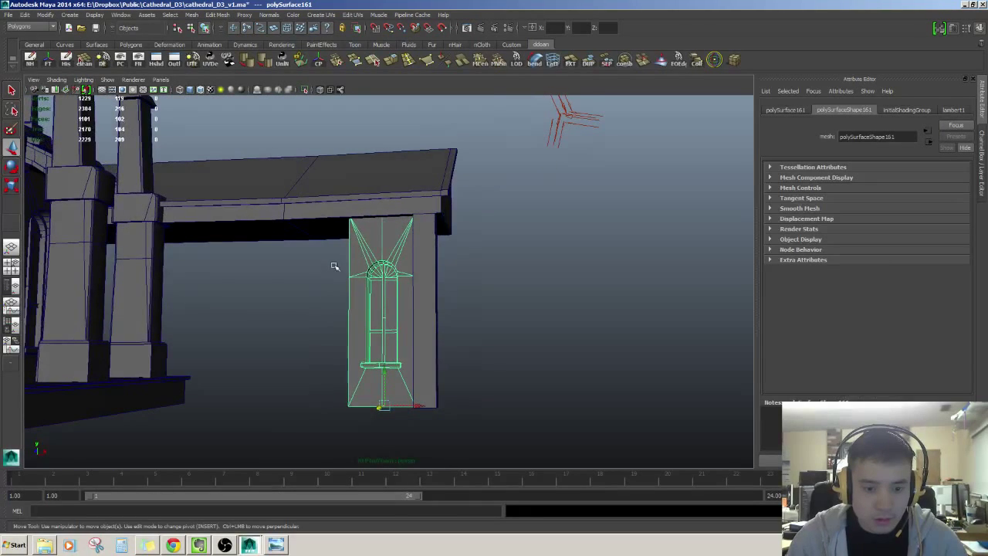
# Show the corner pilaster's channels and inputs and delete its construction history.
pyautogui.click(432, 277)
pyautogui.keyDown('alt'); pyautogui.moveTo(437, 282); pyautogui.dragTo(452, 320); pyautogui.keyUp('alt')
pyautogui.click(979, 28)
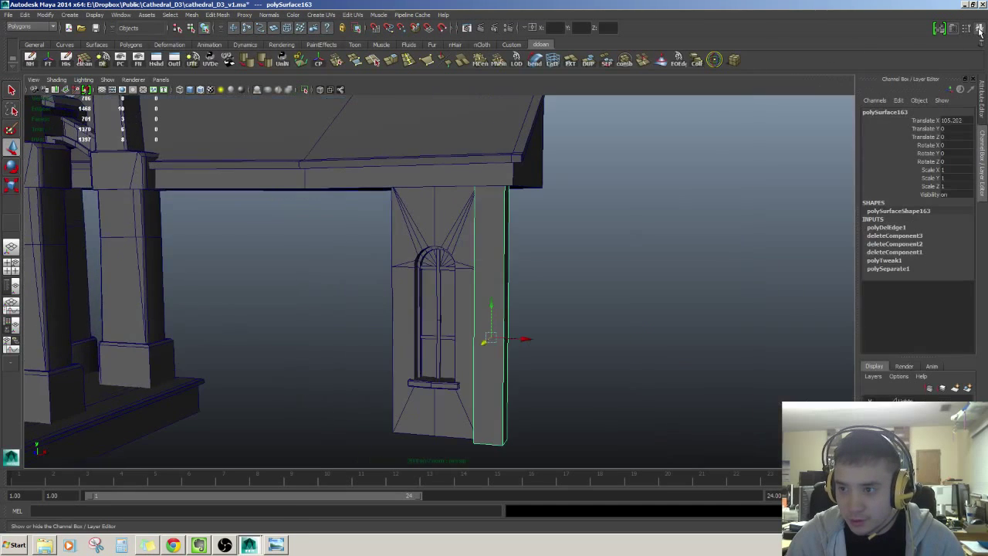
pyautogui.moveTo(496, 264)
pyautogui.keyDown('alt'); pyautogui.mouseDown()
pyautogui.moveTo(532, 260)
pyautogui.moveTo(490, 270)
pyautogui.moveTo(487, 261)
pyautogui.mouseUp(); pyautogui.keyUp('alt')
pyautogui.hotkey('alt', 'shift', 'd')
# Try a bevel of width 0.3 on one vertical edge of the corner pilaster and undo it.
pyautogui.click(551, 273)
pyautogui.scroll(2, 557, 264)
pyautogui.click(489, 251)
pyautogui.moveTo(484, 221); pyautogui.dragTo(483, 200, button='right')
pyautogui.click(469, 224)
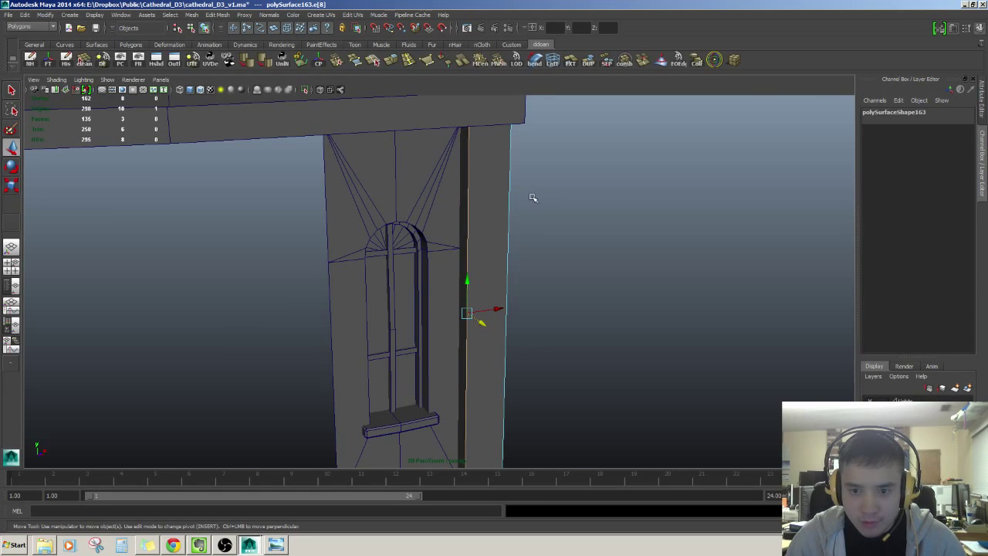
pyautogui.hotkey('ctrl', 'b')
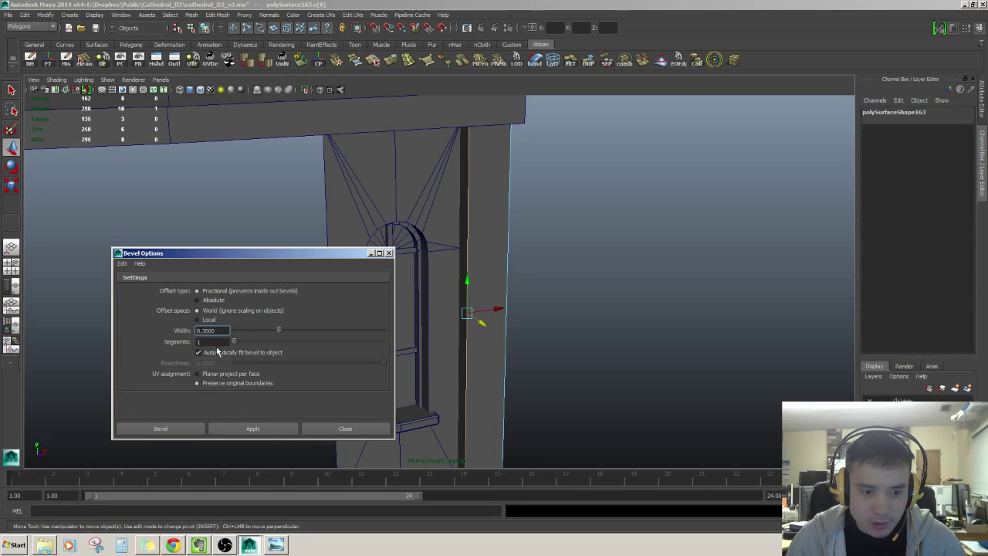
pyautogui.click(254, 430)
pyautogui.keyDown('alt'); pyautogui.moveTo(510, 327); pyautogui.dragTo(281, 311); pyautogui.keyUp('alt')
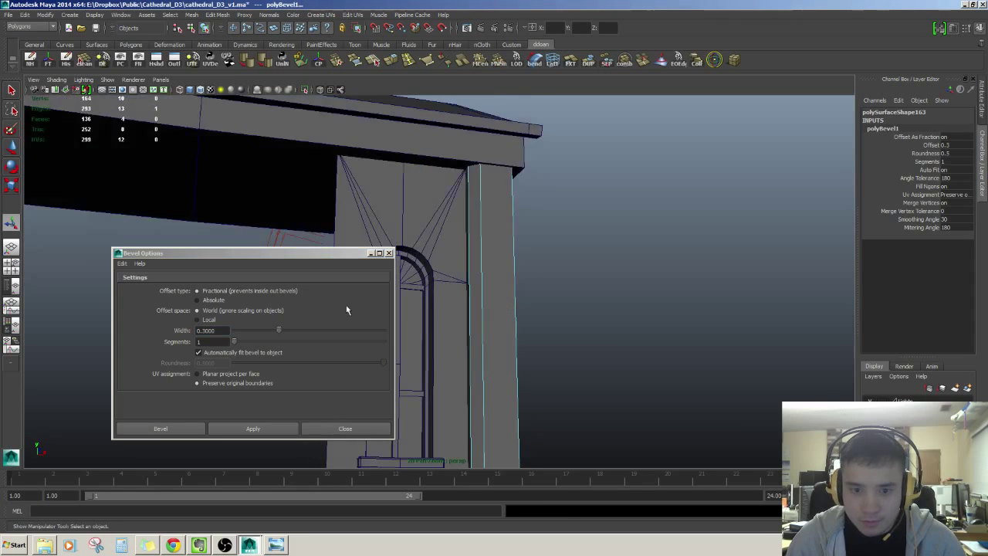
pyautogui.click(347, 429)
pyautogui.keyDown('alt'); pyautogui.moveTo(481, 344); pyautogui.dragTo(534, 299); pyautogui.keyUp('alt')
pyautogui.hotkey('ctrl', 'z')
# Bevel the corner pilaster's two outer vertical edges with width 0.1 and one segment, and return to object selection.
pyautogui.keyDown('shift'); pyautogui.click(540, 263); pyautogui.keyUp('shift')
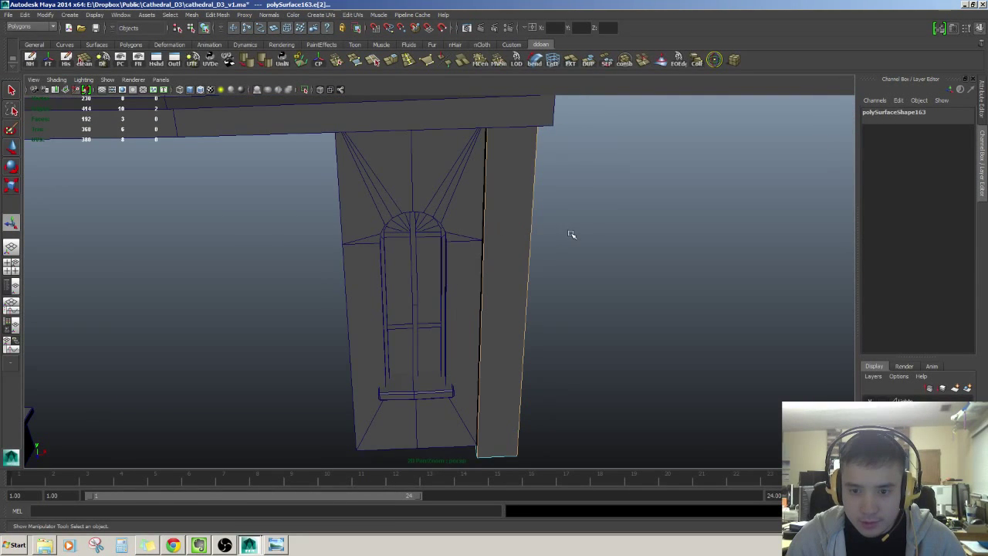
pyautogui.hotkey('ctrl', 'b')
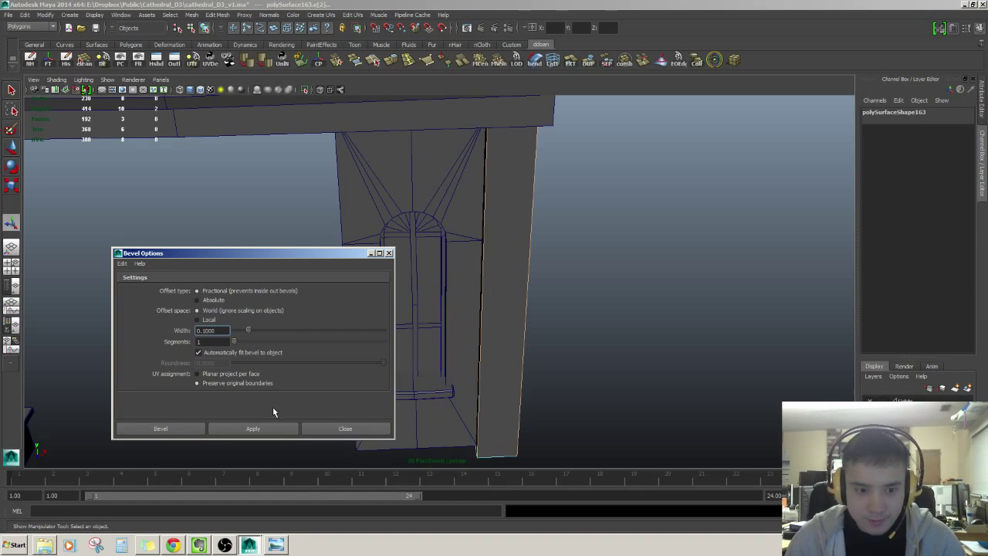
pyautogui.click(255, 429)
pyautogui.keyDown('alt'); pyautogui.moveTo(470, 376); pyautogui.dragTo(592, 312); pyautogui.keyUp('alt')
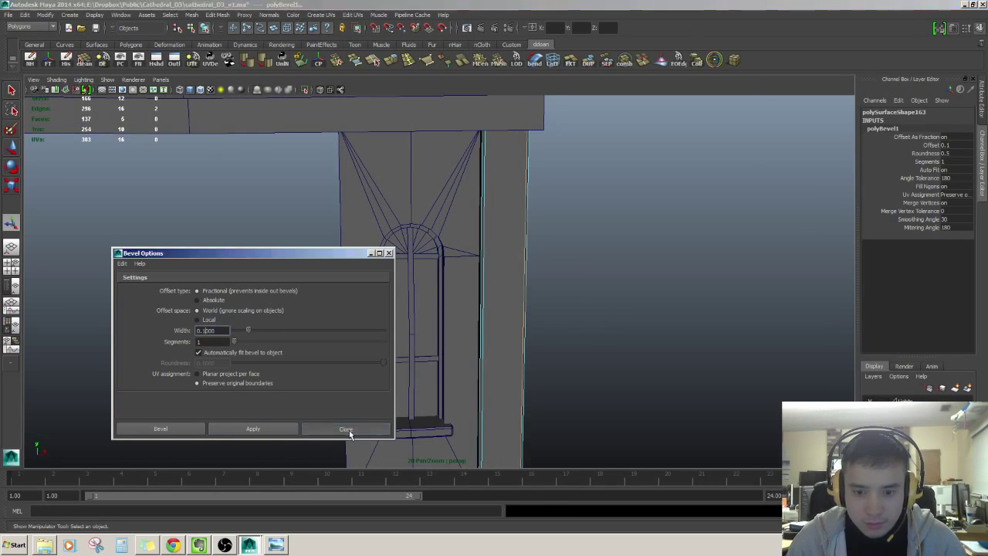
pyautogui.click(345, 429)
pyautogui.keyDown('alt'); pyautogui.moveTo(346, 431); pyautogui.dragTo(455, 335); pyautogui.keyUp('alt')
pyautogui.press('F8')
pyautogui.keyDown('alt'); pyautogui.moveTo(456, 335); pyautogui.dragTo(406, 341, button='right'); pyautogui.keyUp('alt')
pyautogui.press('w')
pyautogui.keyDown('alt'); pyautogui.moveTo(503, 329); pyautogui.dragTo(393, 270); pyautogui.keyUp('alt')
pyautogui.click(533, 281)
pyautogui.click(424, 302)
pyautogui.keyDown('alt'); pyautogui.moveTo(424, 302); pyautogui.dragTo(436, 216); pyautogui.keyUp('alt')
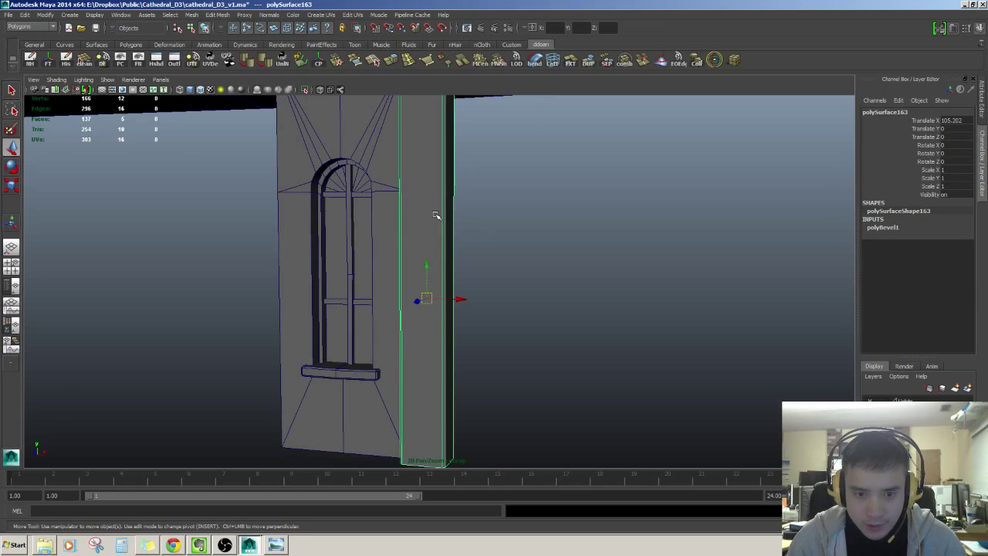
# Insert a horizontal edge loop around the corner pilaster just below mid-height and return to object selection.
pyautogui.keyDown('shift'); pyautogui.moveTo(436, 216); pyautogui.dragTo(397, 230, button='right'); pyautogui.keyUp('shift')
pyautogui.click(446, 275)
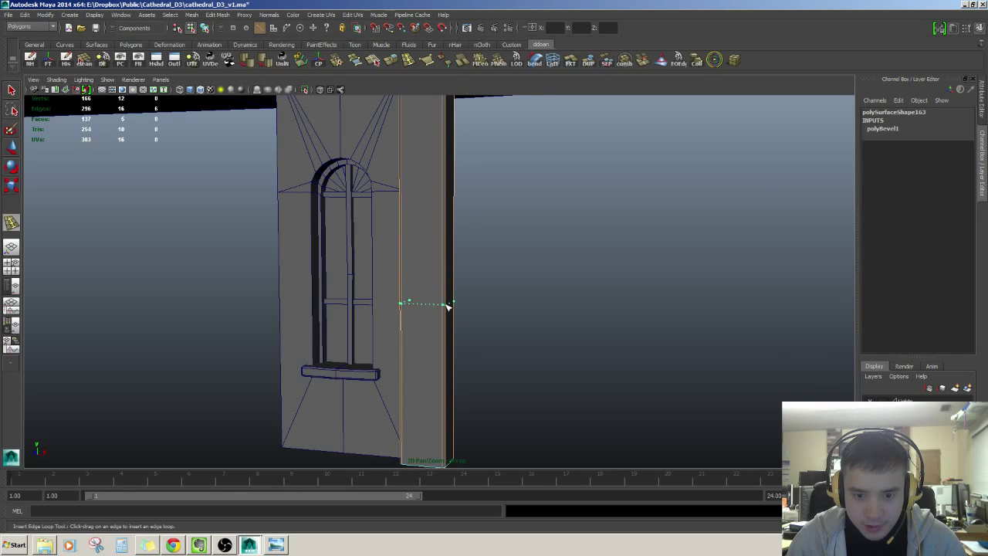
pyautogui.click(448, 307)
pyautogui.keyDown('alt'); pyautogui.moveTo(420, 302); pyautogui.dragTo(455, 297); pyautogui.keyUp('alt')
pyautogui.press('w')
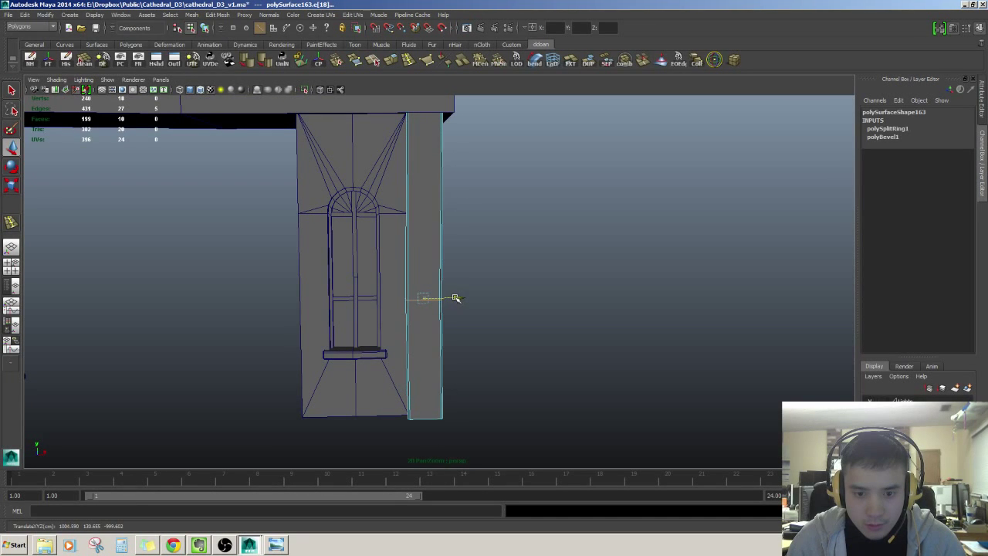
pyautogui.press('e')
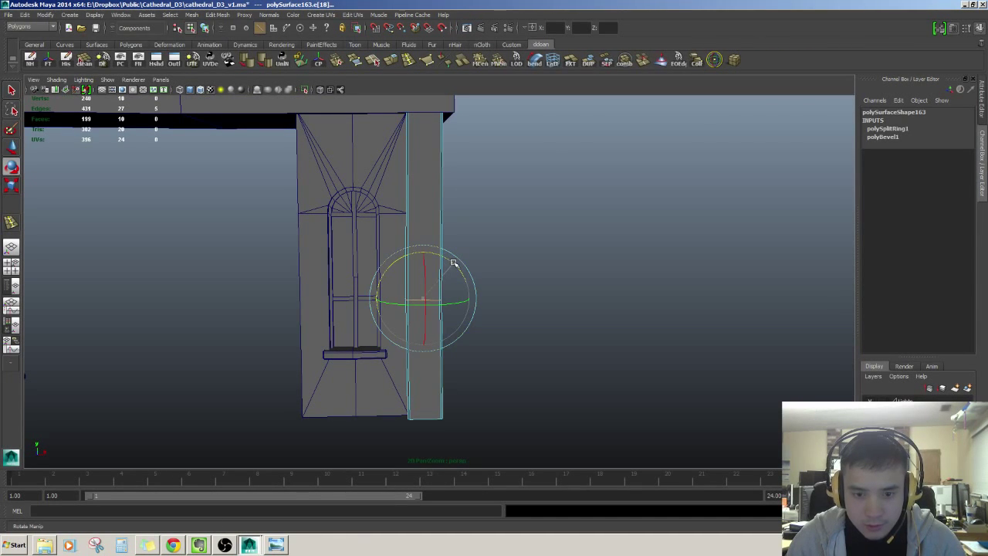
pyautogui.press('w')
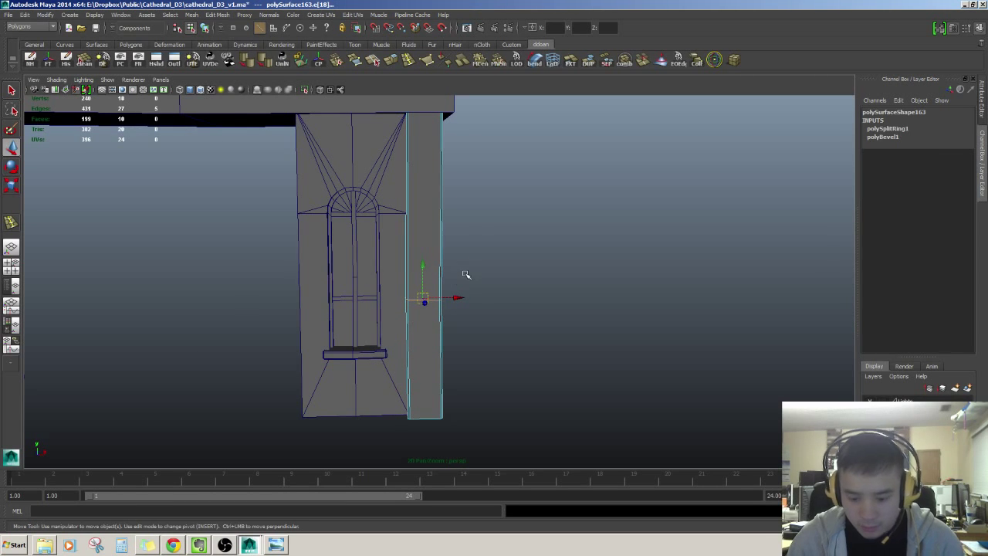
pyautogui.click(498, 277)
pyautogui.press('F8')
pyautogui.scroll(-3, 502, 265)
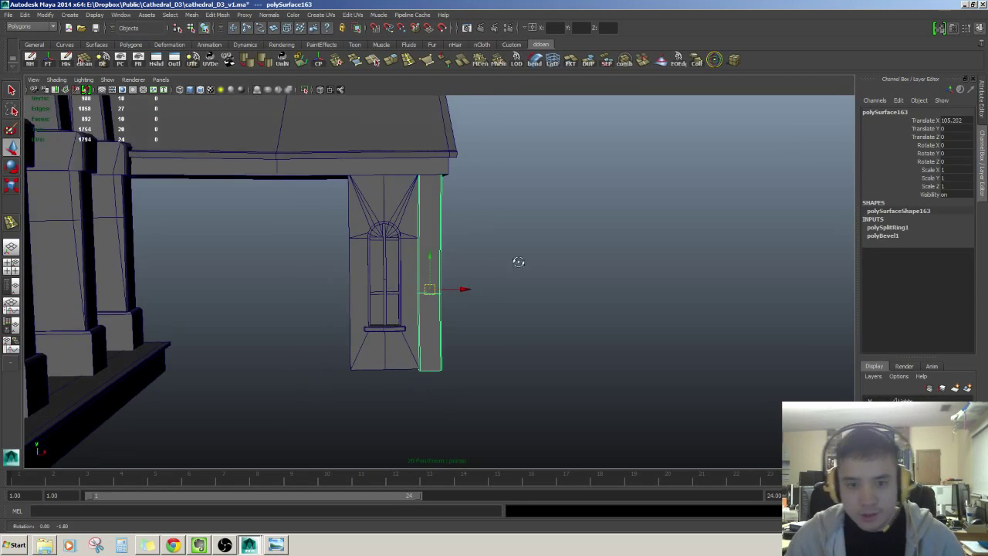
# Try a duplicate of the corner pilaster on the other side of the arched window panel and delete it.
pyautogui.click(521, 247)
pyautogui.click(441, 268)
pyautogui.keyDown('alt'); pyautogui.moveTo(545, 263); pyautogui.dragTo(453, 270); pyautogui.keyUp('alt')
pyautogui.click(369, 247)
pyautogui.keyDown('alt'); pyautogui.moveTo(369, 247); pyautogui.dragTo(416, 310); pyautogui.keyUp('alt')
pyautogui.click(427, 278)
pyautogui.hotkey('ctrl', 'd')
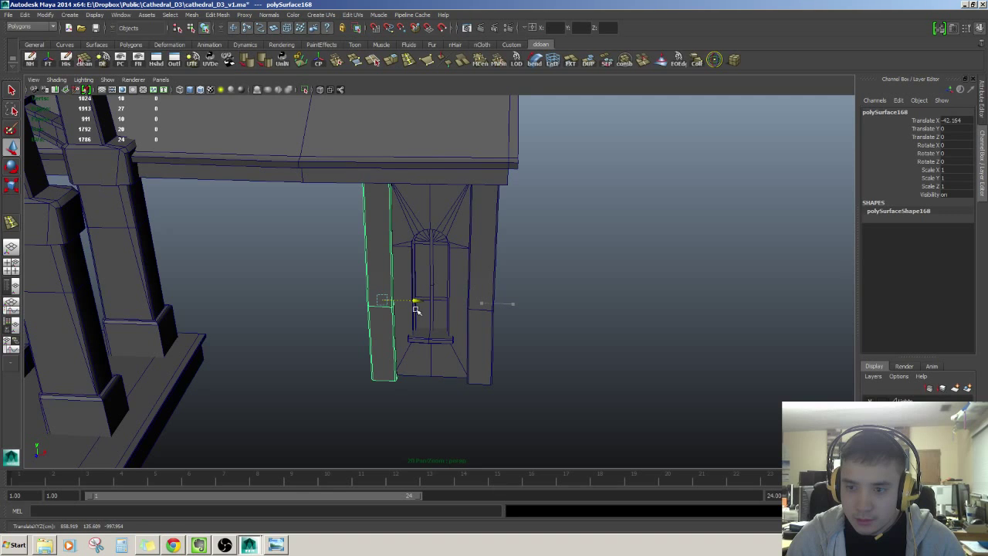
pyautogui.keyDown('alt'); pyautogui.moveTo(415, 309); pyautogui.dragTo(440, 281); pyautogui.keyUp('alt')
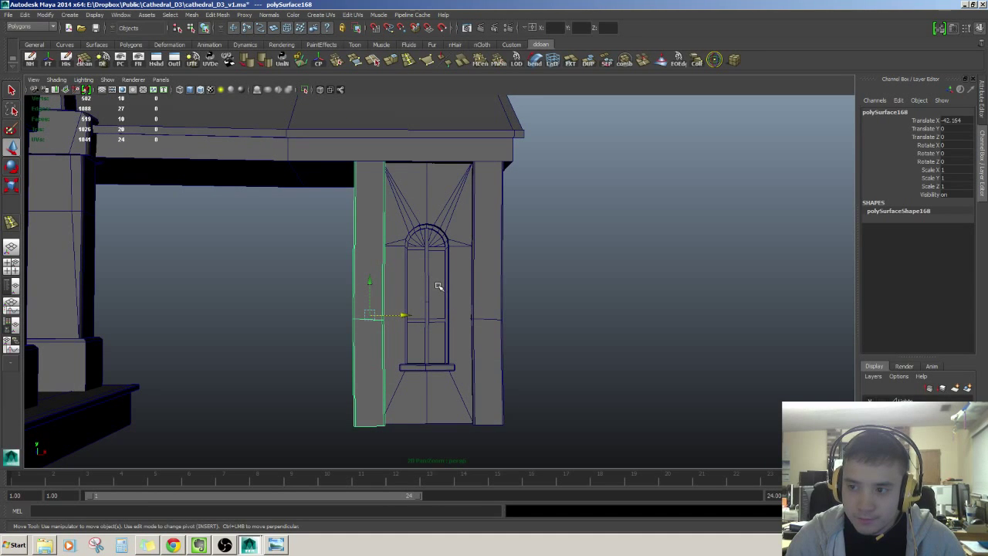
pyautogui.press('Delete')
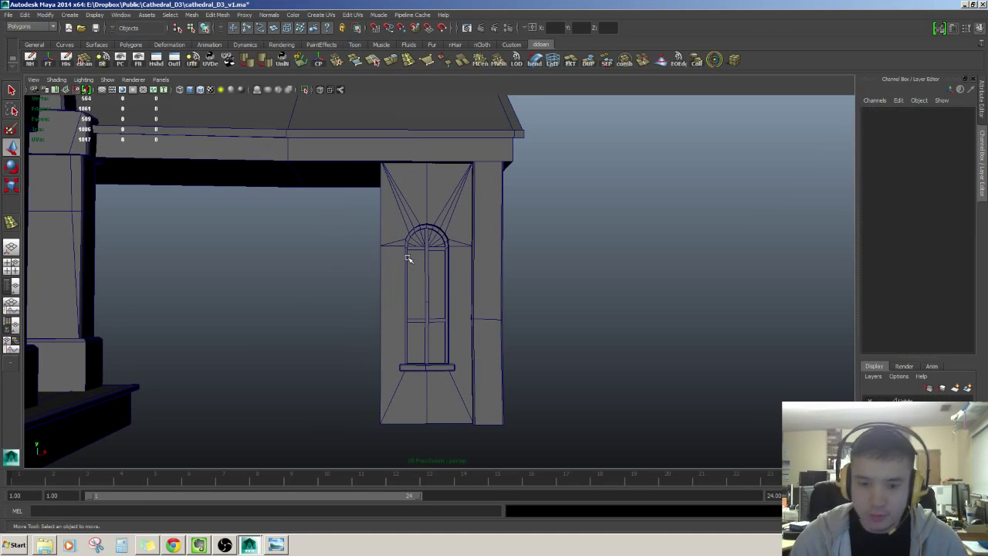
# Try duplicating the corner pilaster as four instances spaced -42 along X and undo the duplication.
pyautogui.click(464, 256)
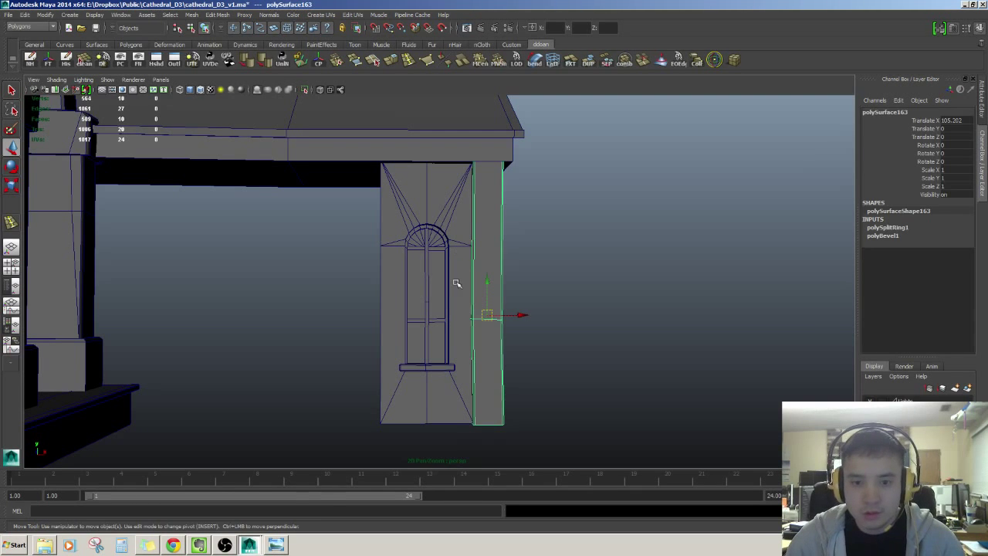
pyautogui.click(24, 16)
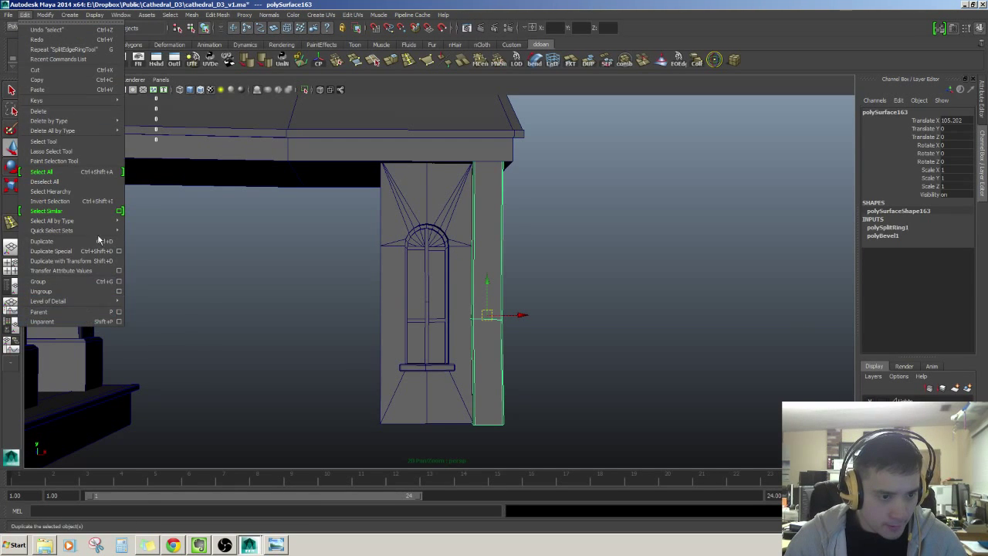
pyautogui.click(118, 251)
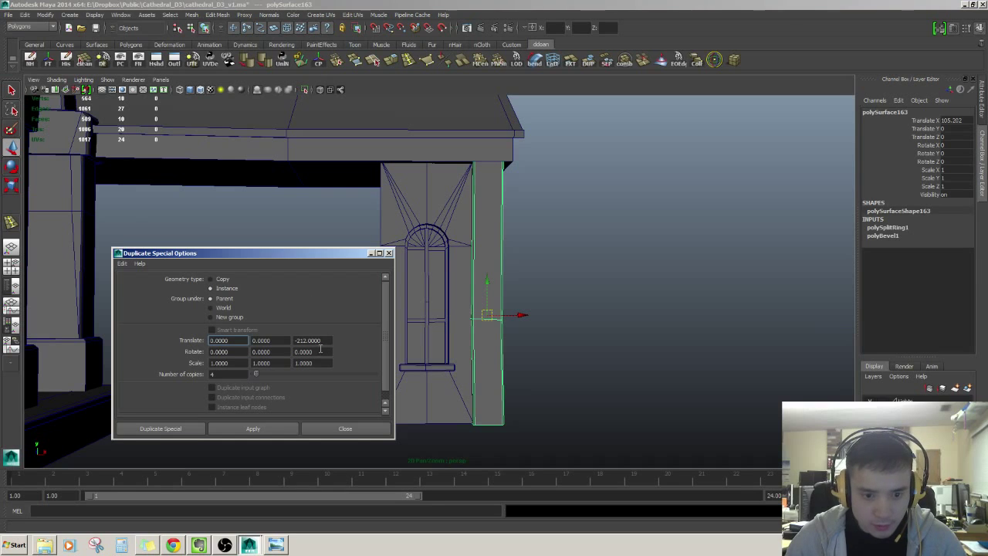
pyautogui.moveTo(328, 340); pyautogui.dragTo(229, 340)
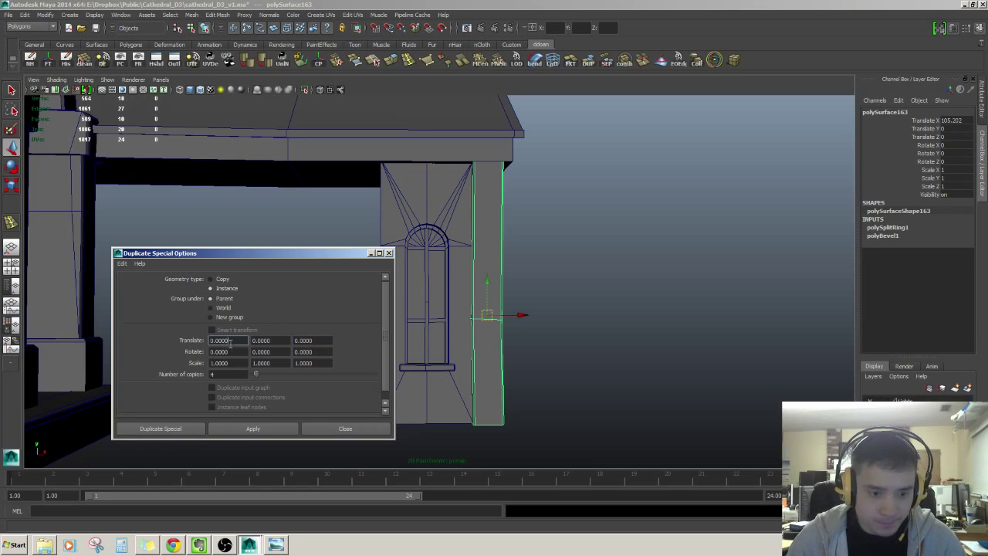
pyautogui.write('-')
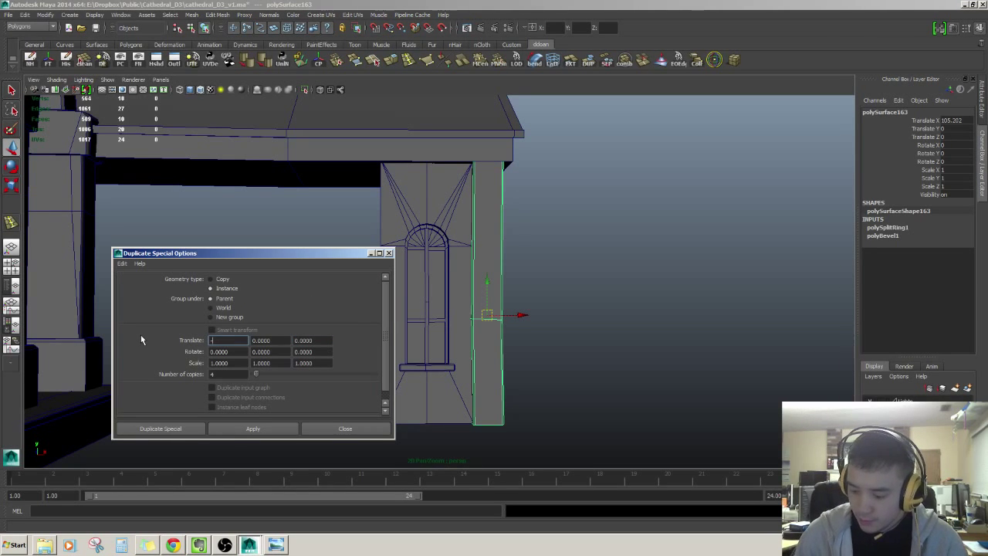
pyautogui.write('42')
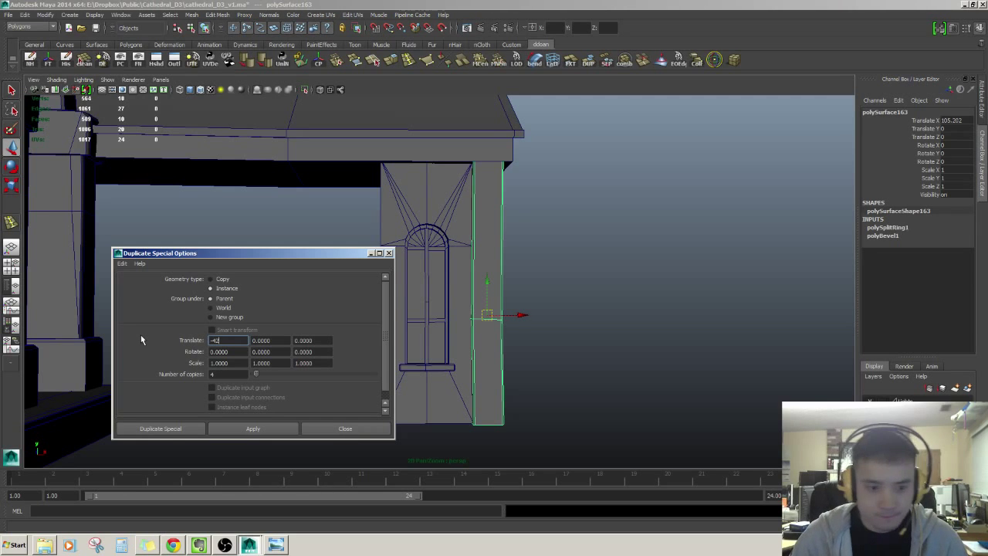
pyautogui.click(219, 373)
pyautogui.write('4')
pyautogui.click(160, 429)
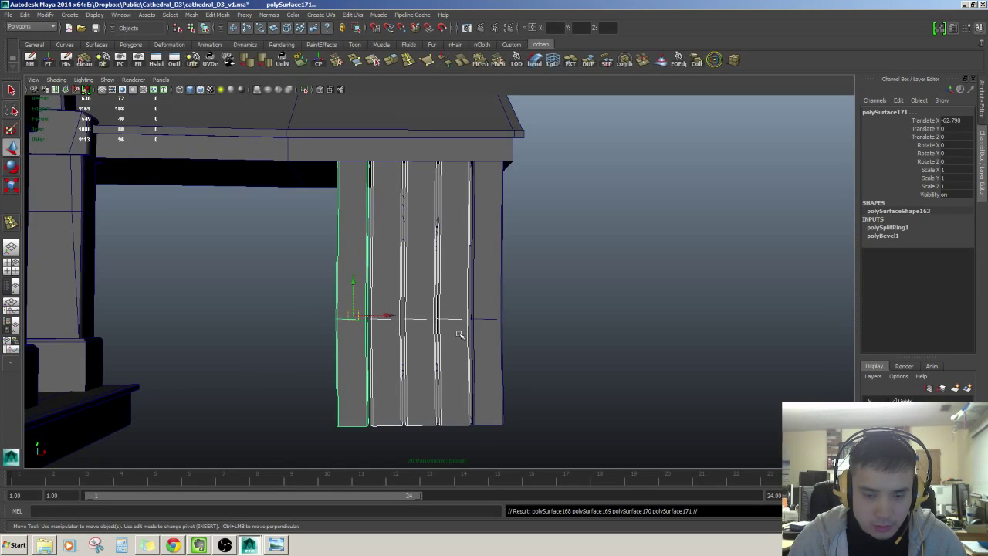
pyautogui.keyDown('alt'); pyautogui.moveTo(459, 335); pyautogui.dragTo(444, 356); pyautogui.keyUp('alt')
pyautogui.hotkey('ctrl', 'z')
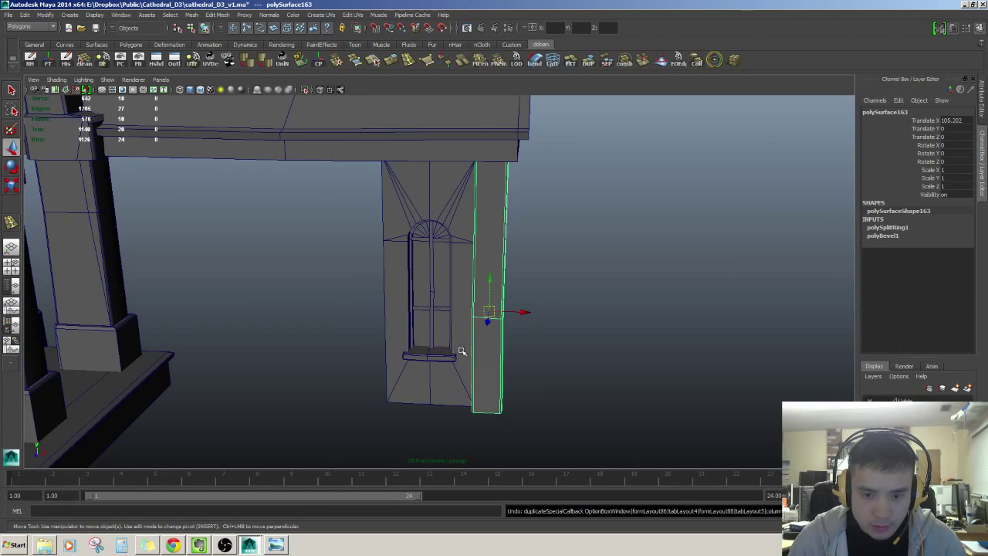
# Try sliding the corner pilaster along X past the window panel and undo the move.
pyautogui.click(526, 314)
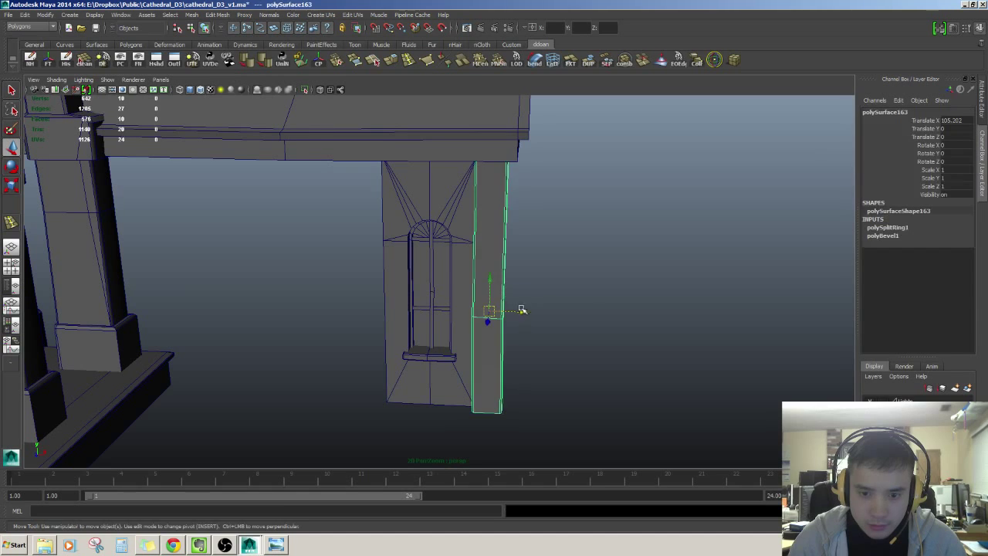
pyautogui.moveTo(525, 312); pyautogui.dragTo(408, 316)
pyautogui.hotkey('ctrl', 'z')
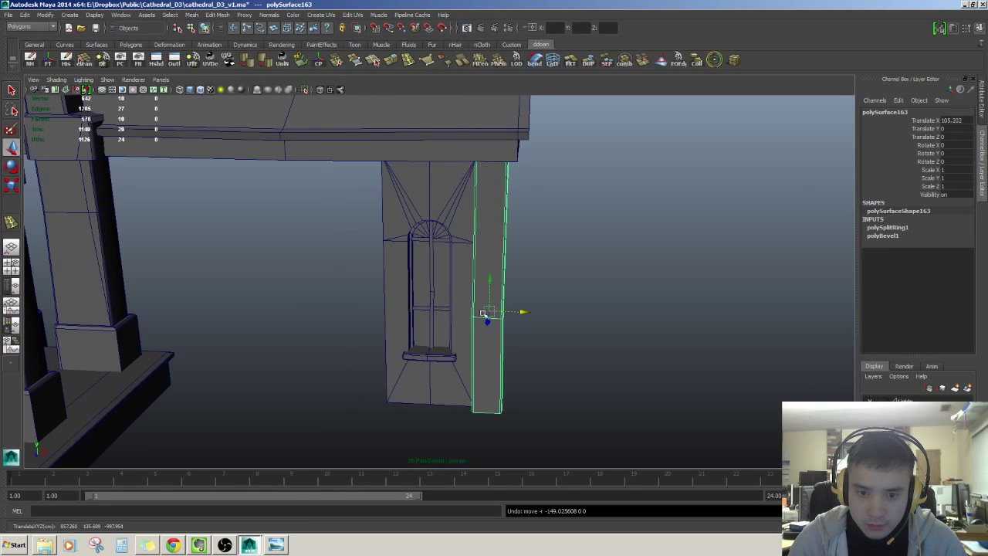
# Freeze the corner pilaster's transformations and delete its construction history.
pyautogui.click(421, 267)
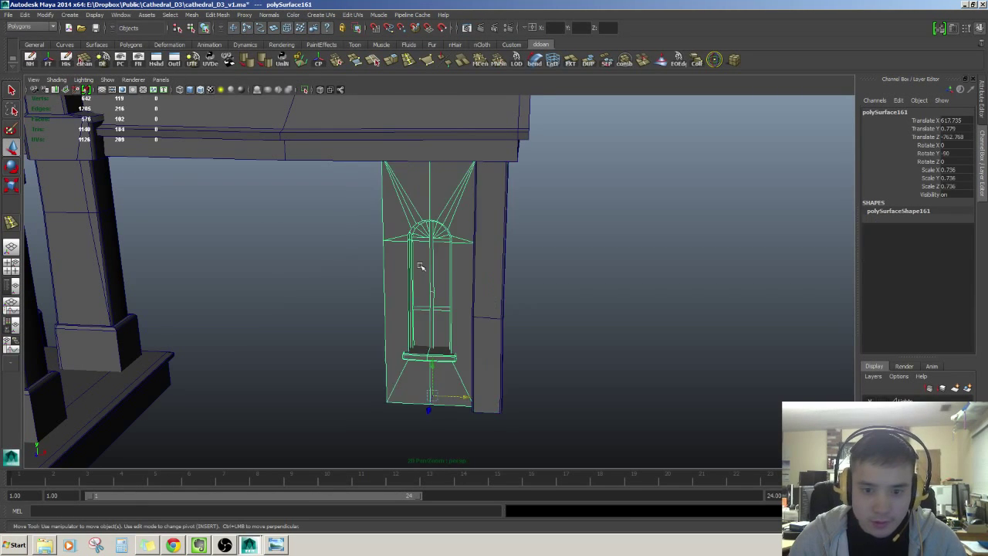
pyautogui.click(481, 274)
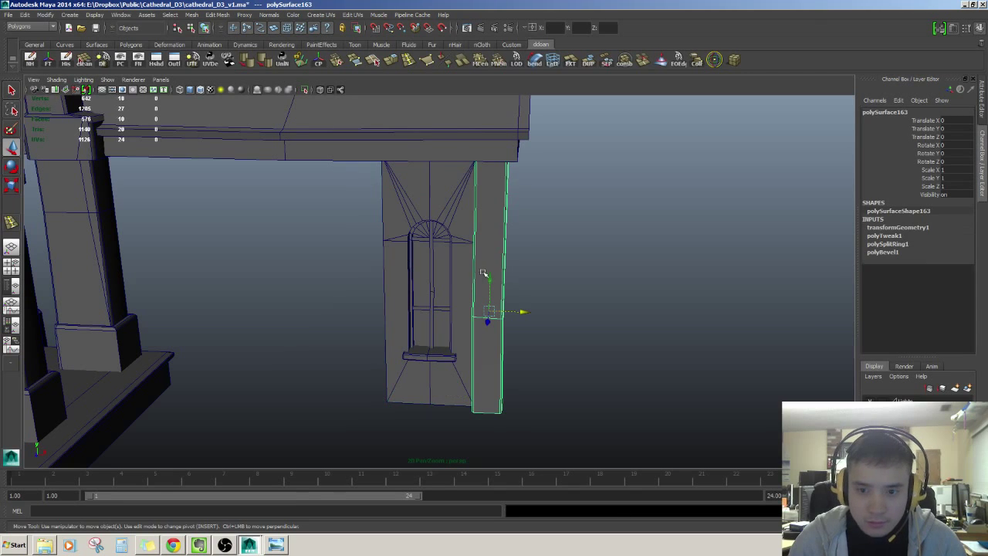
pyautogui.click(24, 15)
pyautogui.click(669, 302)
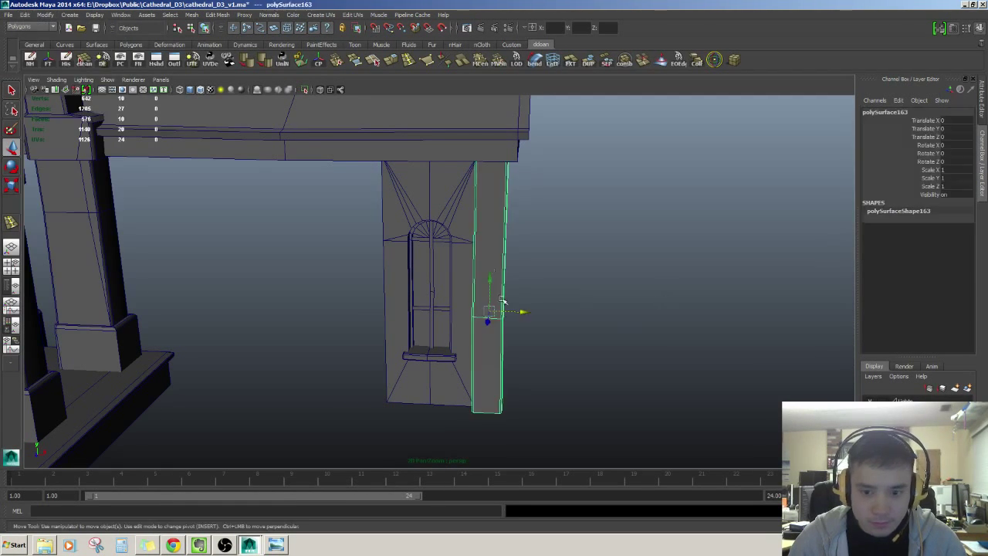
# Try a pilaster duplicate about 137 units along negative X, beside the window panel, and delete it.
pyautogui.hotkey('ctrl', 'd')
pyautogui.moveTo(520, 314); pyautogui.dragTo(411, 313)
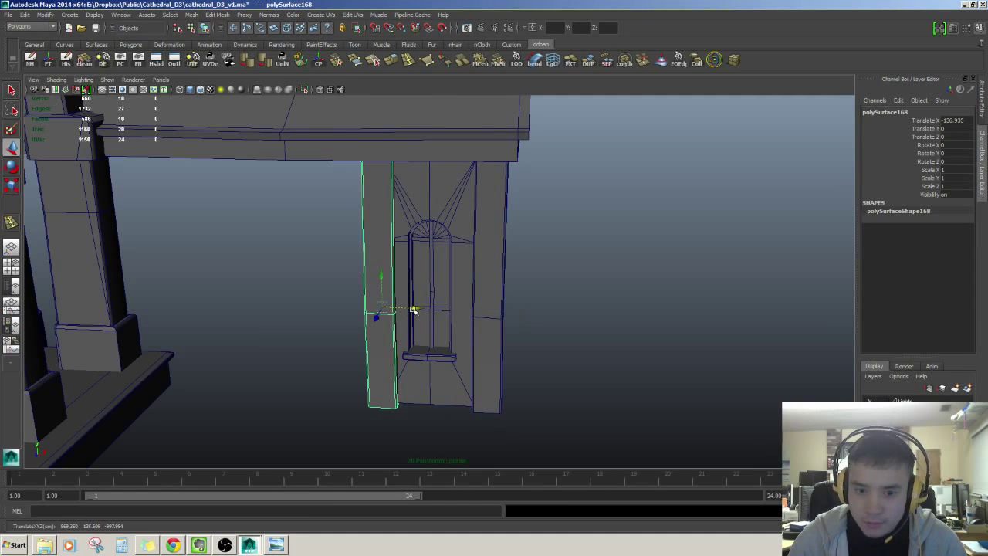
pyautogui.press('Delete')
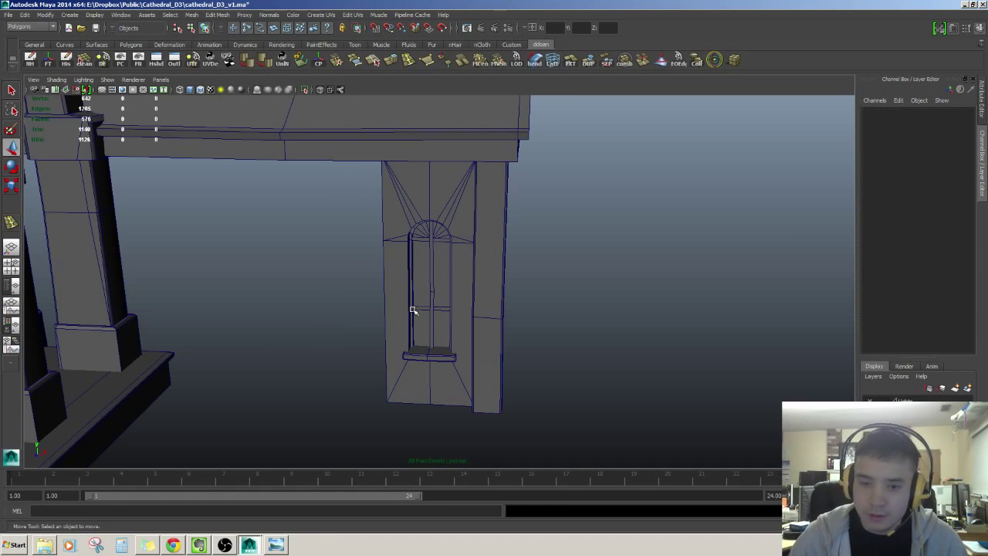
# Duplicate the corner pilaster as four instances spaced -136 along X beneath the roof edge.
pyautogui.click(481, 297)
pyautogui.click(7, 16)
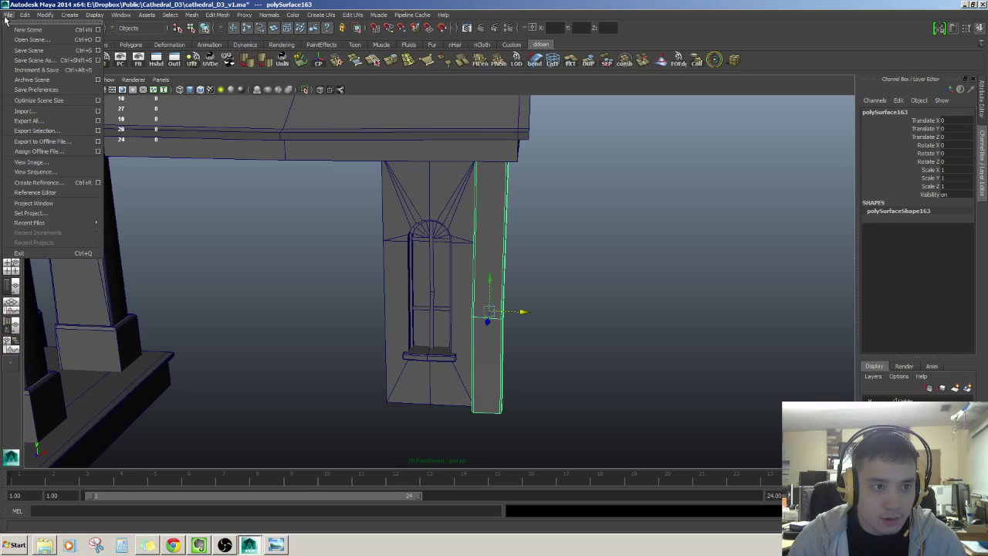
pyautogui.moveTo(25, 16)
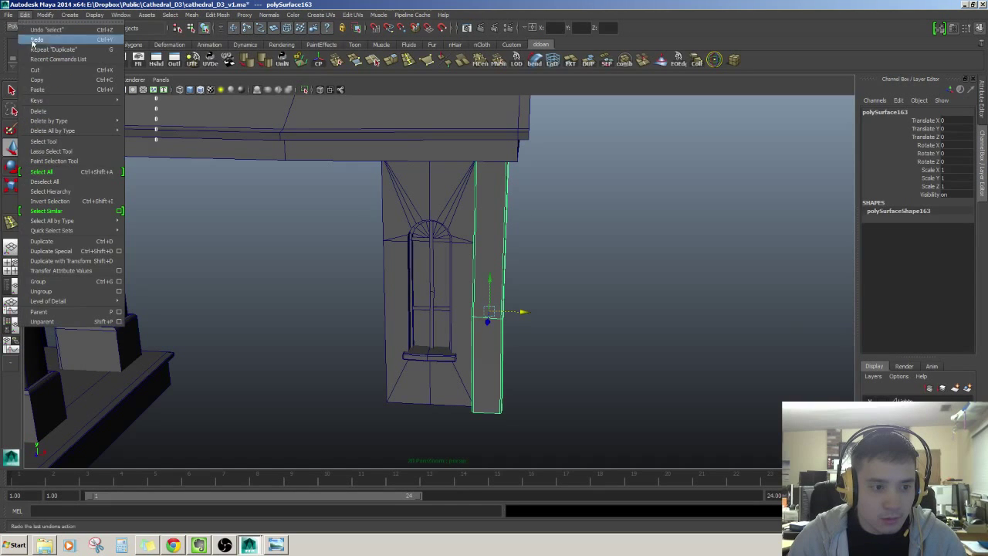
pyautogui.click(119, 251)
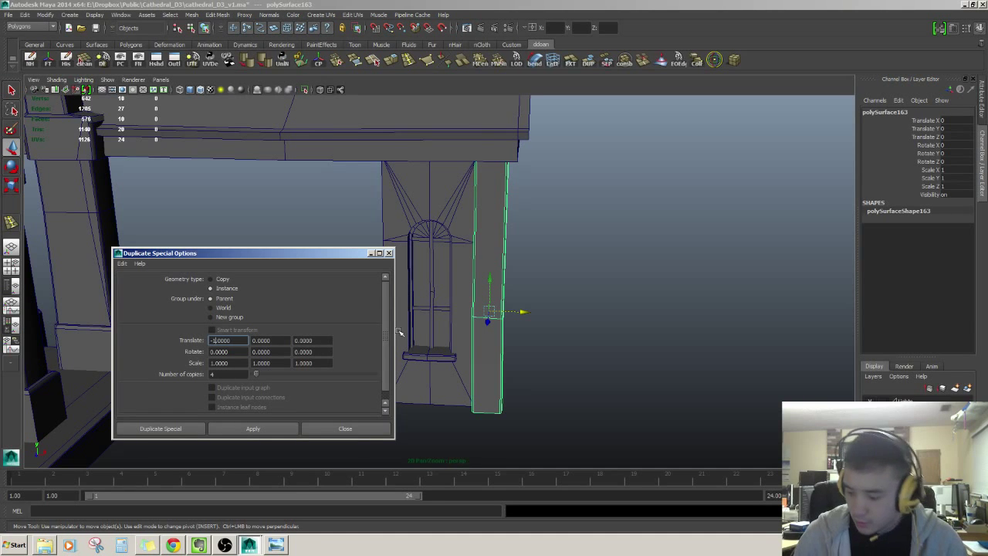
pyautogui.write('30')
pyautogui.click(230, 432)
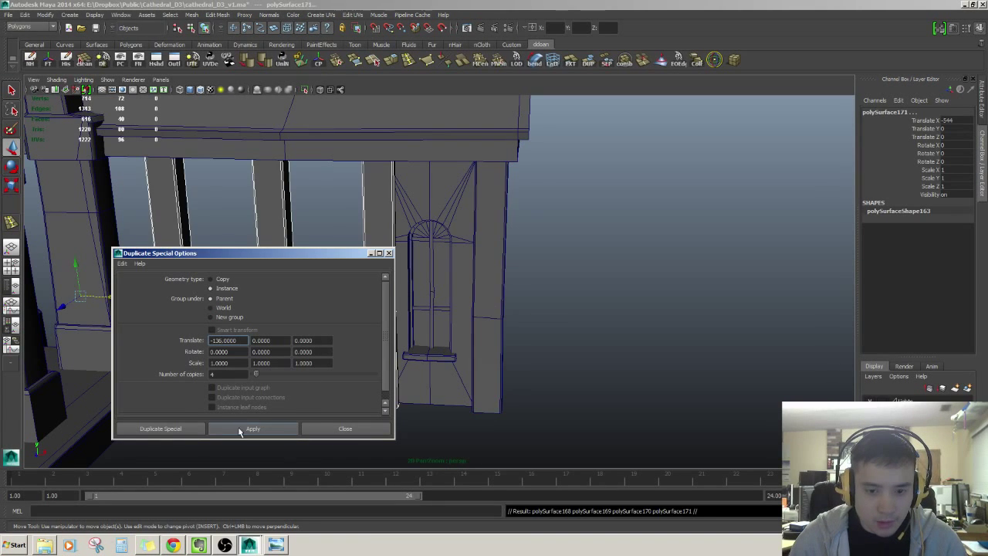
pyautogui.keyDown('alt'); pyautogui.moveTo(561, 394); pyautogui.dragTo(678, 363); pyautogui.keyUp('alt')
pyautogui.click(342, 429)
# Duplicate the arched window panel and move the copy about 134 units along negative X into the adjacent pilaster bay.
pyautogui.keyDown('alt'); pyautogui.moveTo(453, 411); pyautogui.dragTo(517, 334); pyautogui.keyUp('alt')
pyautogui.click(575, 330)
pyautogui.moveTo(618, 390); pyautogui.dragTo(519, 380)
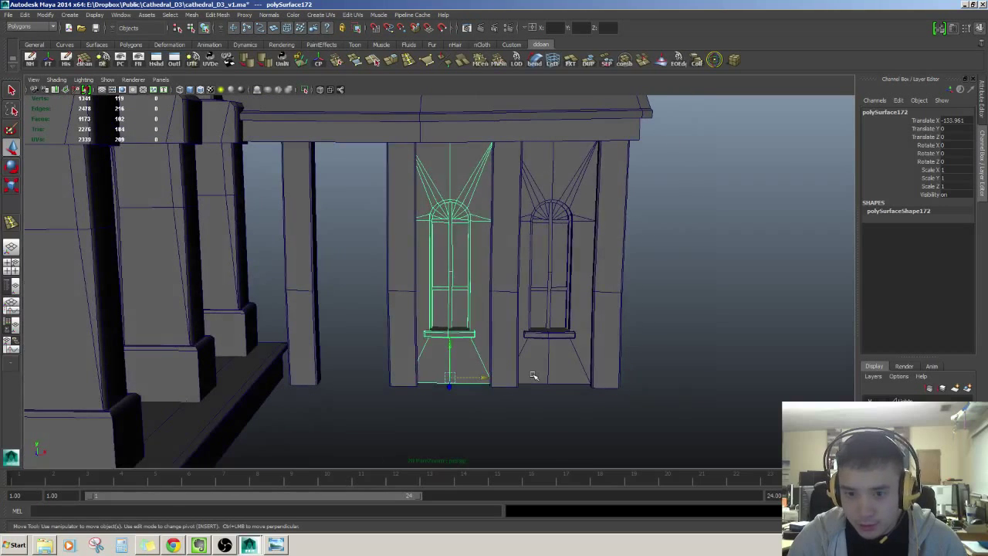
# Undo the last window panel copy and duplicate the original arched window panel as four instances spaced -136 along X between the pilasters.
pyautogui.hotkey('ctrl', 'z')
pyautogui.hotkey('ctrl', 'z')
pyautogui.hotkey('ctrl', 'z')
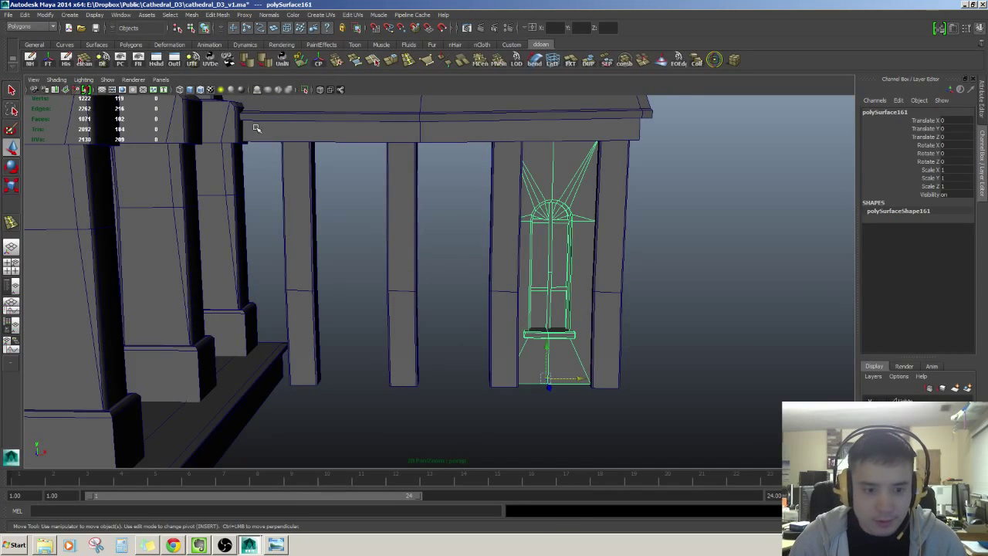
pyautogui.click(25, 15)
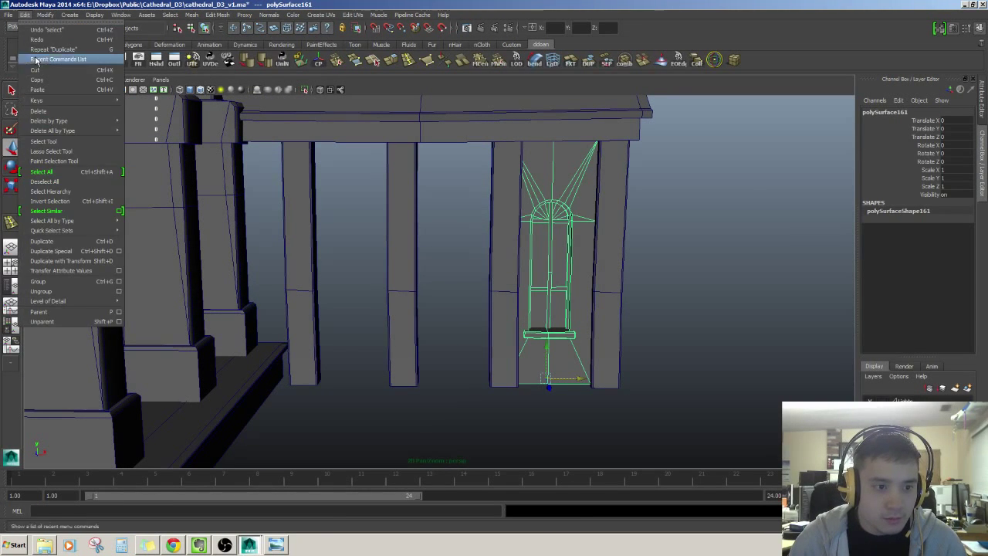
pyautogui.click(80, 253)
pyautogui.keyDown('alt'); pyautogui.moveTo(459, 421); pyautogui.dragTo(454, 400); pyautogui.keyUp('alt')
pyautogui.click(489, 423)
pyautogui.keyDown('alt'); pyautogui.moveTo(454, 399); pyautogui.dragTo(411, 375, button='right'); pyautogui.keyUp('alt')
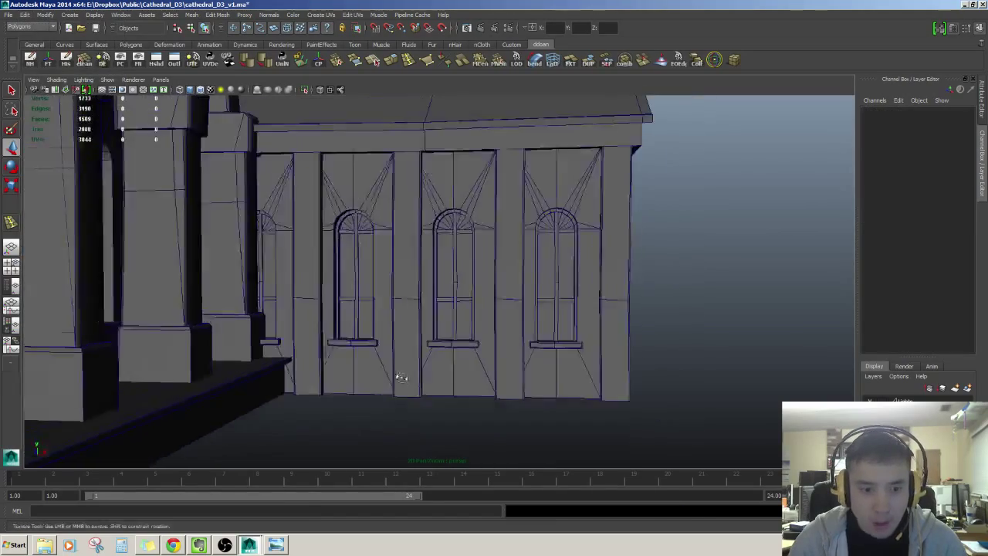
pyautogui.keyDown('alt'); pyautogui.moveTo(410, 374); pyautogui.dragTo(441, 362); pyautogui.keyUp('alt')
# Slide the innermost window panel instance behind the buttresses to about -519.8 along X.
pyautogui.click(339, 247)
pyautogui.keyDown('alt'); pyautogui.moveTo(338, 251); pyautogui.dragTo(398, 263); pyautogui.keyUp('alt')
pyautogui.press('f')
pyautogui.keyDown('alt'); pyautogui.moveTo(459, 285); pyautogui.dragTo(492, 304); pyautogui.keyUp('alt')
pyautogui.scroll(2, 494, 298)
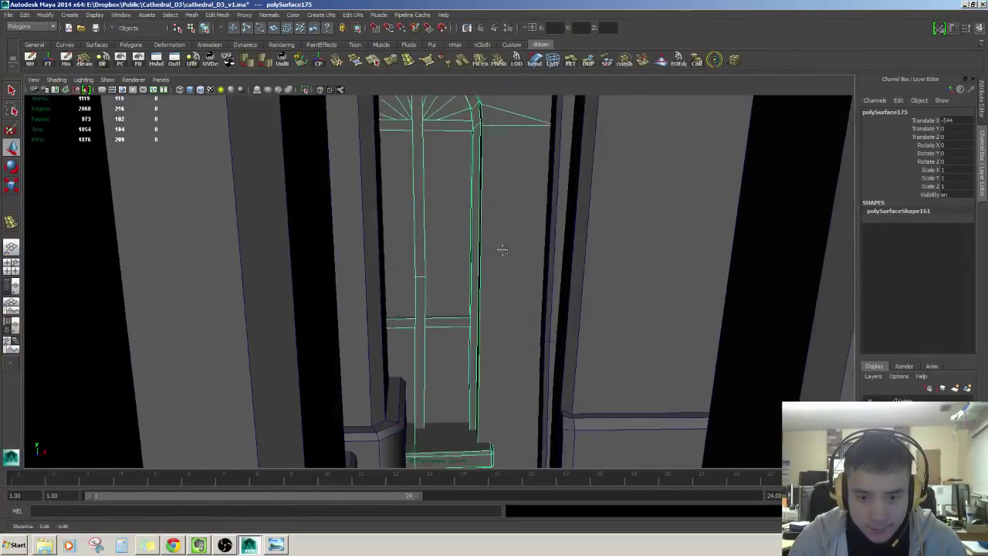
pyautogui.keyDown('alt'); pyautogui.moveTo(503, 250); pyautogui.dragTo(471, 233); pyautogui.keyUp('alt')
pyautogui.moveTo(434, 424); pyautogui.dragTo(473, 424)
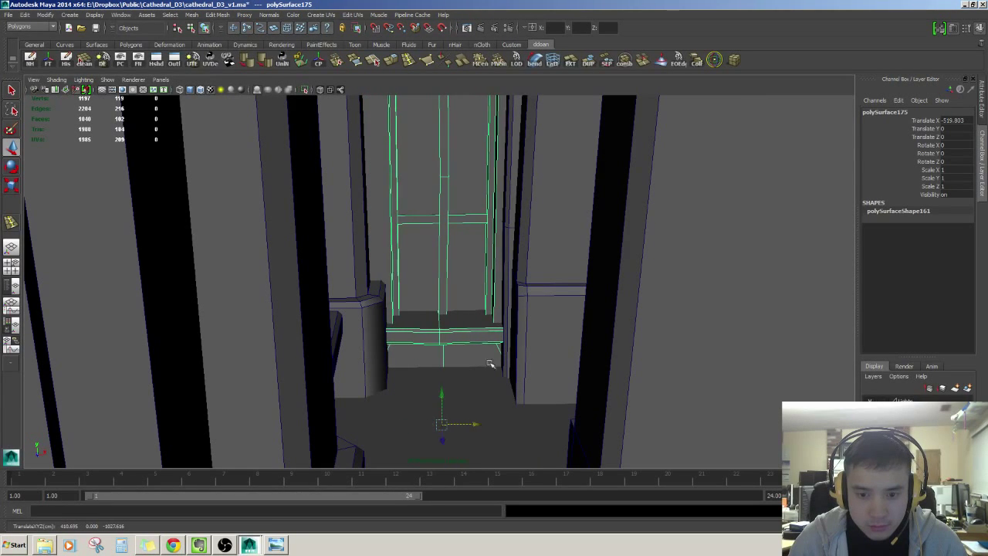
# Delete the innermost window panel instance behind the cathedral's last buttress.
pyautogui.keyDown('alt'); pyautogui.moveTo(492, 352); pyautogui.dragTo(423, 318); pyautogui.keyUp('alt')
pyautogui.moveTo(477, 296)
pyautogui.keyDown('alt'); pyautogui.mouseDown()
pyautogui.moveTo(481, 276)
pyautogui.moveTo(469, 269)
pyautogui.moveTo(480, 299)
pyautogui.moveTo(481, 282)
pyautogui.moveTo(468, 325)
pyautogui.moveTo(444, 294)
pyautogui.moveTo(449, 280)
pyautogui.moveTo(458, 304)
pyautogui.moveTo(508, 270)
pyautogui.moveTo(489, 265)
pyautogui.moveTo(499, 240)
pyautogui.moveTo(507, 278)
pyautogui.moveTo(556, 273)
pyautogui.moveTo(554, 286)
pyautogui.moveTo(391, 262)
pyautogui.moveTo(320, 267)
pyautogui.moveTo(536, 273)
pyautogui.moveTo(481, 282)
pyautogui.mouseUp(); pyautogui.keyUp('alt')
pyautogui.click(479, 275)
pyautogui.scroll(-3, 468, 280)
pyautogui.scroll(3, 446, 309)
pyautogui.click(376, 210)
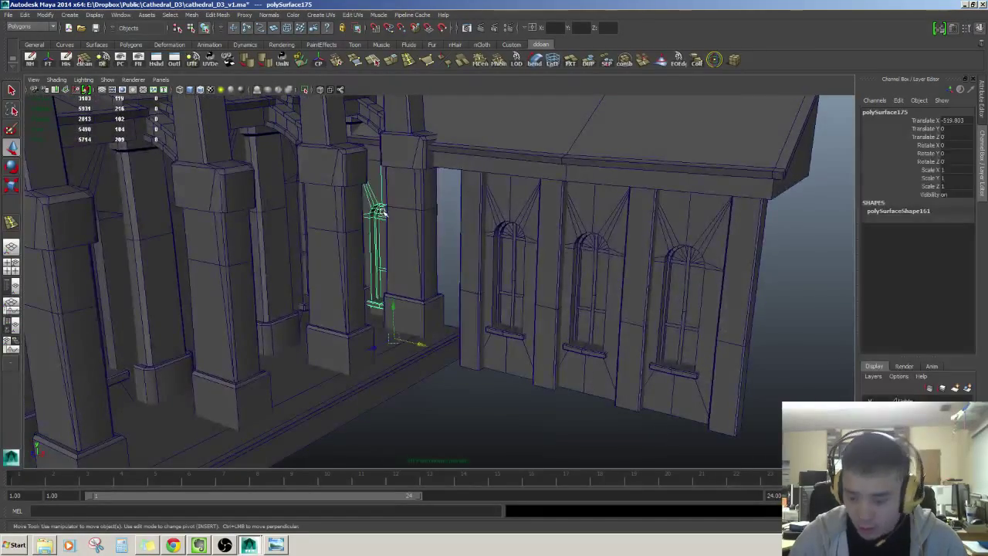
pyautogui.press('Delete')
pyautogui.keyDown('alt'); pyautogui.moveTo(489, 210); pyautogui.dragTo(617, 253); pyautogui.keyUp('alt')
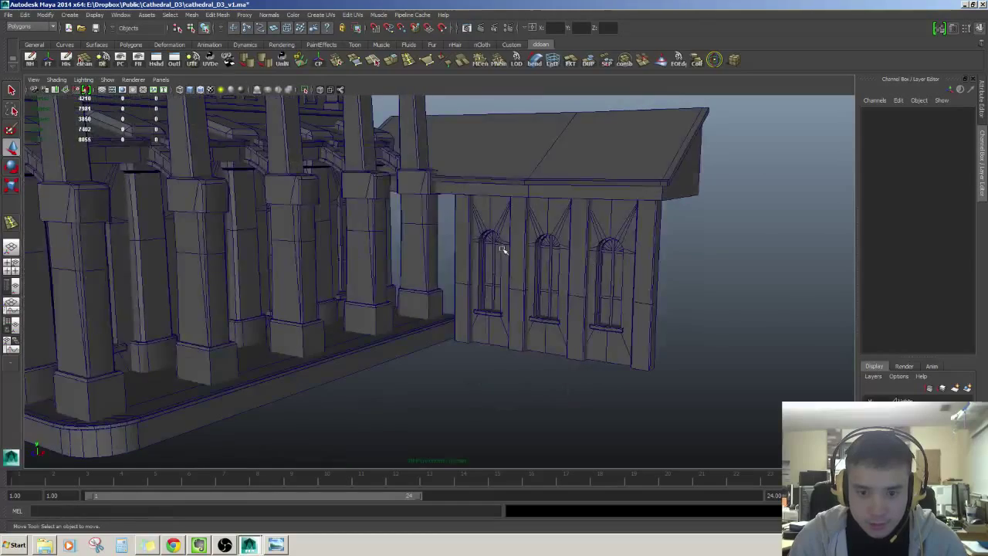
# Examine the pilasters between the arched windows and their shared middle edge loop.
pyautogui.keyDown('alt'); pyautogui.moveTo(504, 250); pyautogui.dragTo(396, 264); pyautogui.keyUp('alt')
pyautogui.click(395, 265)
pyautogui.scroll(5, 353, 271)
pyautogui.keyDown('alt'); pyautogui.moveTo(353, 271); pyautogui.dragTo(375, 280, button='middle'); pyautogui.keyUp('alt')
pyautogui.moveTo(383, 264); pyautogui.dragTo(375, 272, button='right')
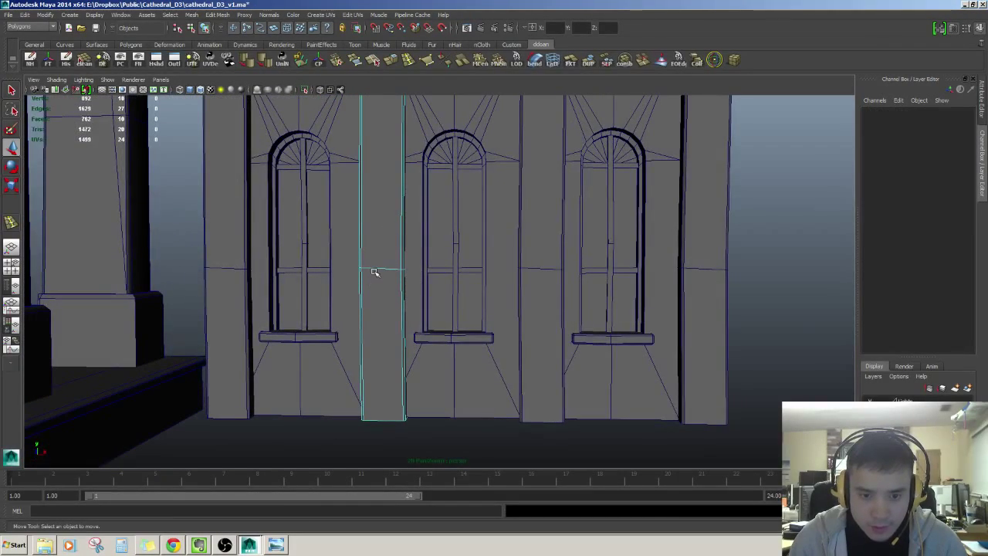
pyautogui.doubleClick(375, 271)
pyautogui.scroll(1, 417, 273)
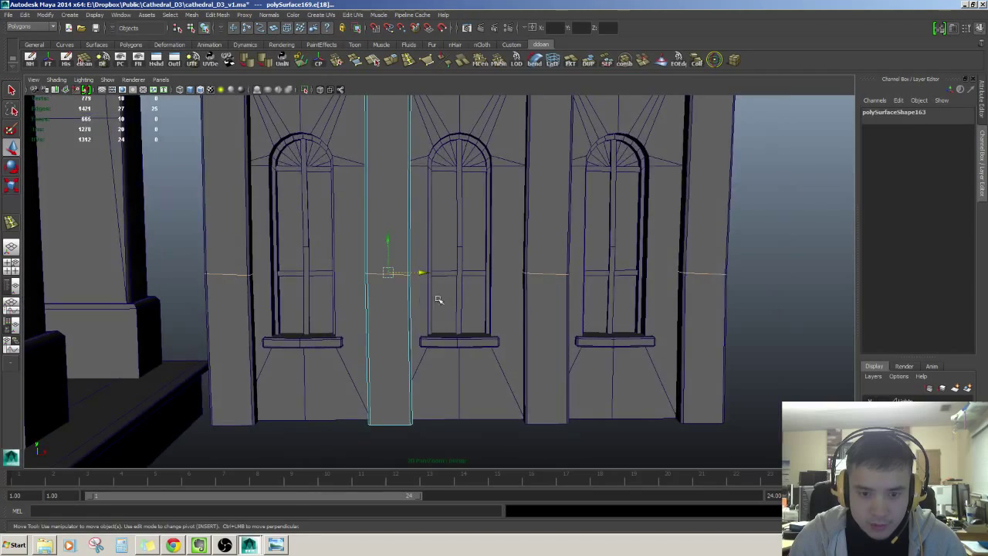
pyautogui.scroll(-4, 458, 296)
pyautogui.press('F8')
pyautogui.click(503, 283)
pyautogui.scroll(2, 411, 276)
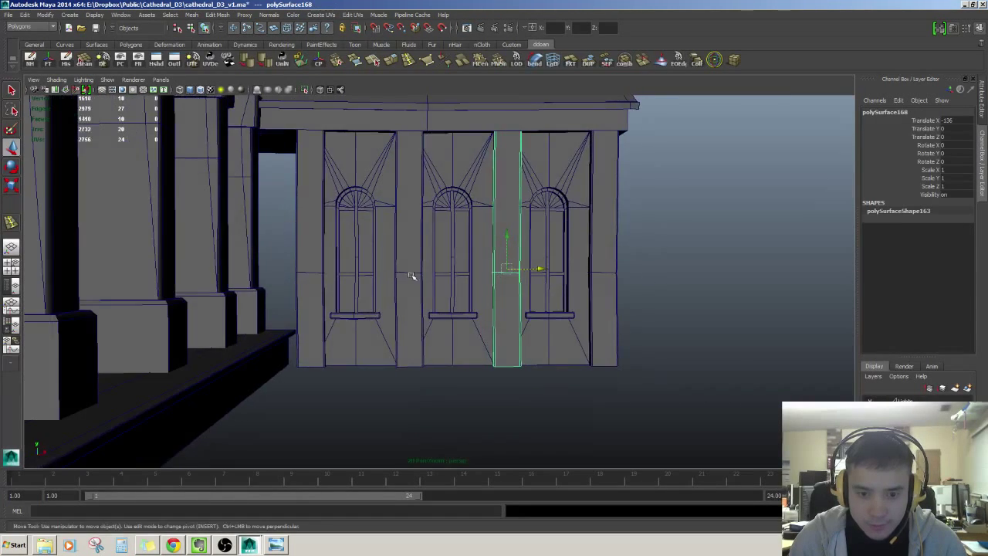
pyautogui.hotkey('shift', 'd')
pyautogui.scroll(3, 411, 275)
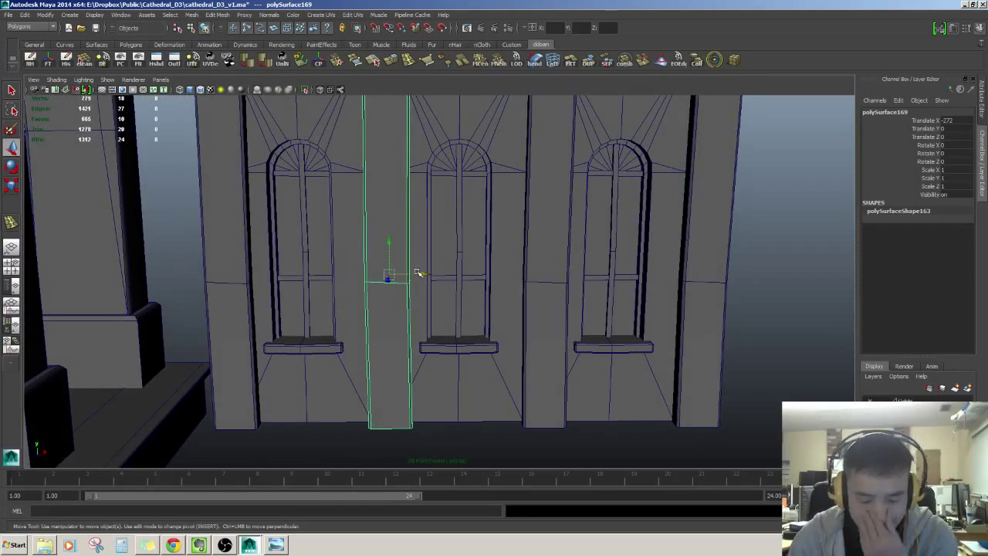
pyautogui.keyDown('alt'); pyautogui.moveTo(417, 272); pyautogui.dragTo(412, 255, button='middle'); pyautogui.keyUp('alt')
pyautogui.scroll(-4, 415, 259)
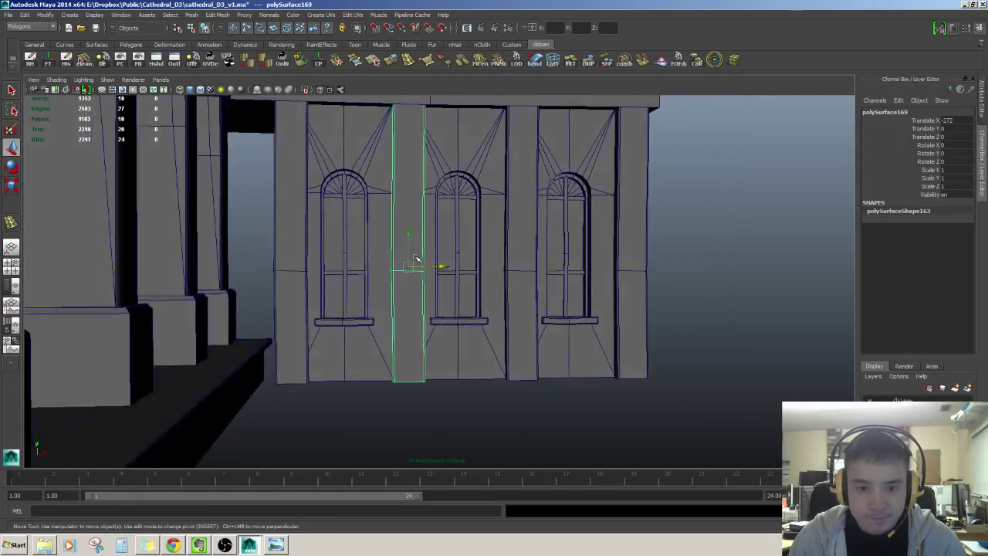
pyautogui.scroll(2, 414, 262)
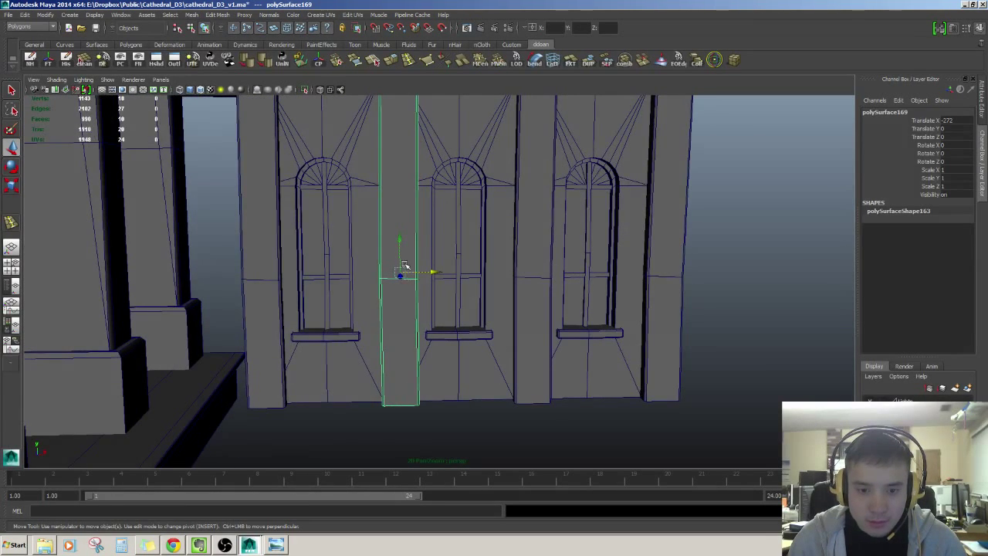
pyautogui.press('F8')
pyautogui.scroll(-4, 409, 279)
pyautogui.keyDown('alt'); pyautogui.moveTo(453, 290); pyautogui.dragTo(426, 298); pyautogui.keyUp('alt')
pyautogui.press('F8')
pyautogui.click(644, 335)
pyautogui.scroll(-5, 568, 328)
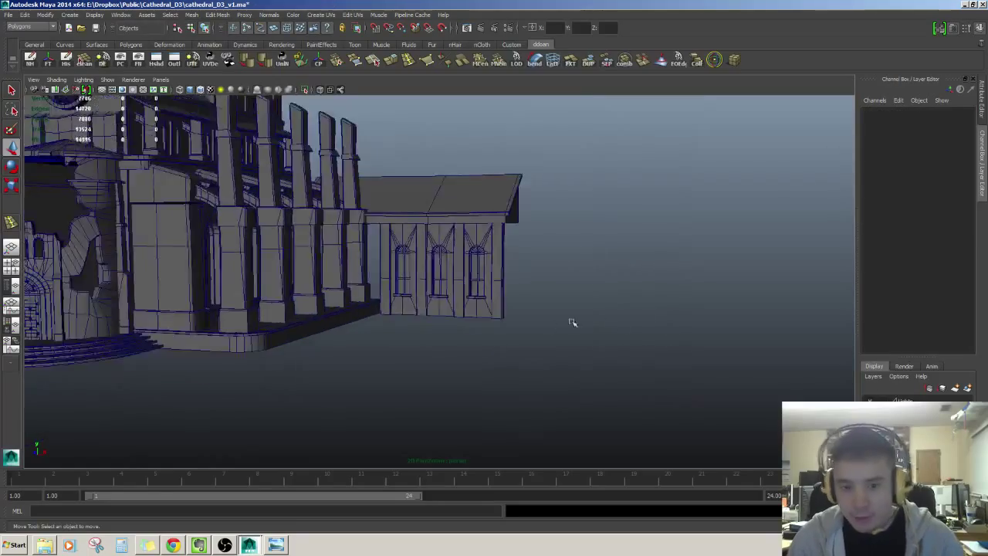
# Examine the rear building's window wall against the rest of the cathedral from several angles.
pyautogui.keyDown('alt'); pyautogui.moveTo(467, 336); pyautogui.dragTo(529, 347); pyautogui.keyUp('alt')
pyautogui.scroll(3, 502, 340)
pyautogui.keyDown('alt'); pyautogui.moveTo(454, 328); pyautogui.dragTo(480, 354, button='middle'); pyautogui.keyUp('alt')
pyautogui.scroll(-4, 482, 345)
pyautogui.keyDown('alt'); pyautogui.moveTo(487, 349); pyautogui.dragTo(496, 376); pyautogui.keyUp('alt')
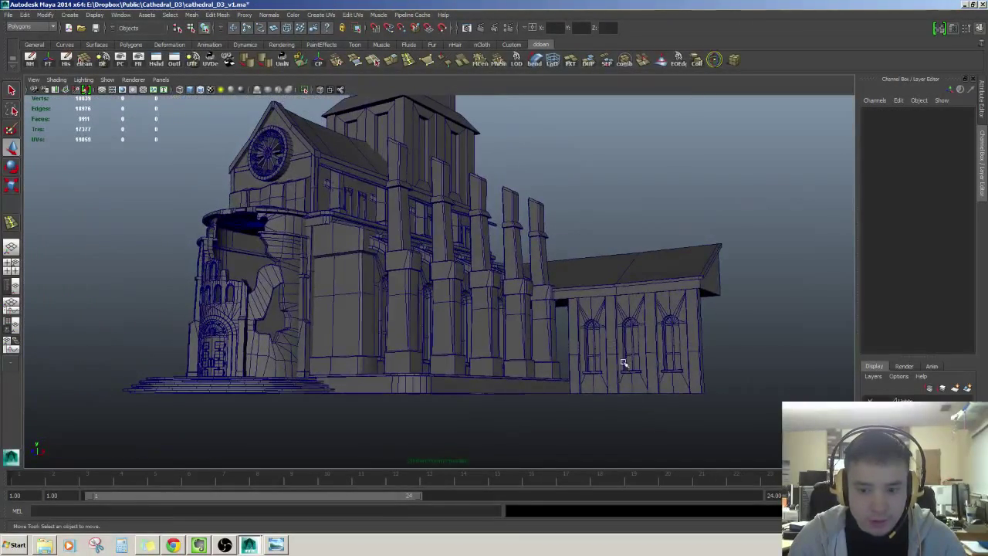
pyautogui.click(614, 353)
pyautogui.scroll(5, 533, 342)
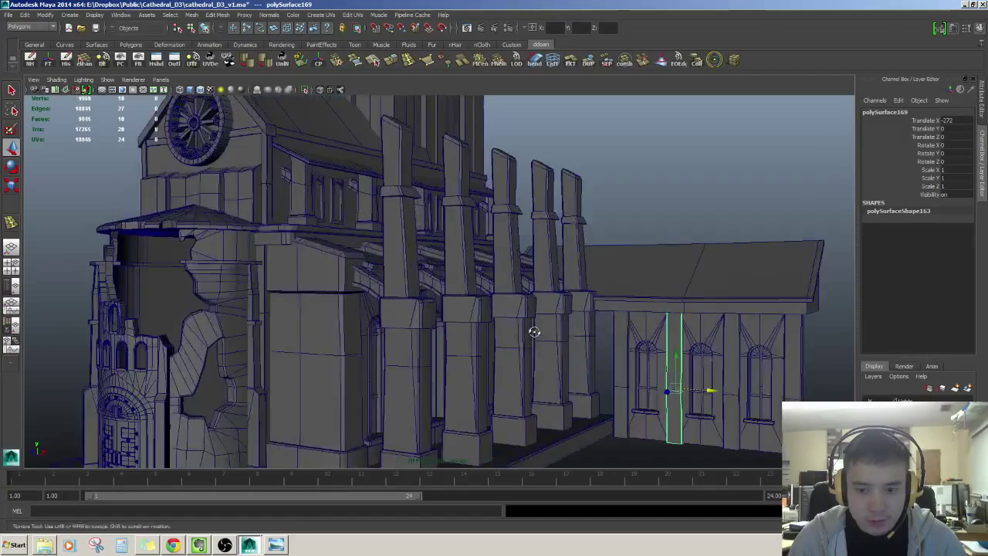
pyautogui.scroll(-3, 535, 316)
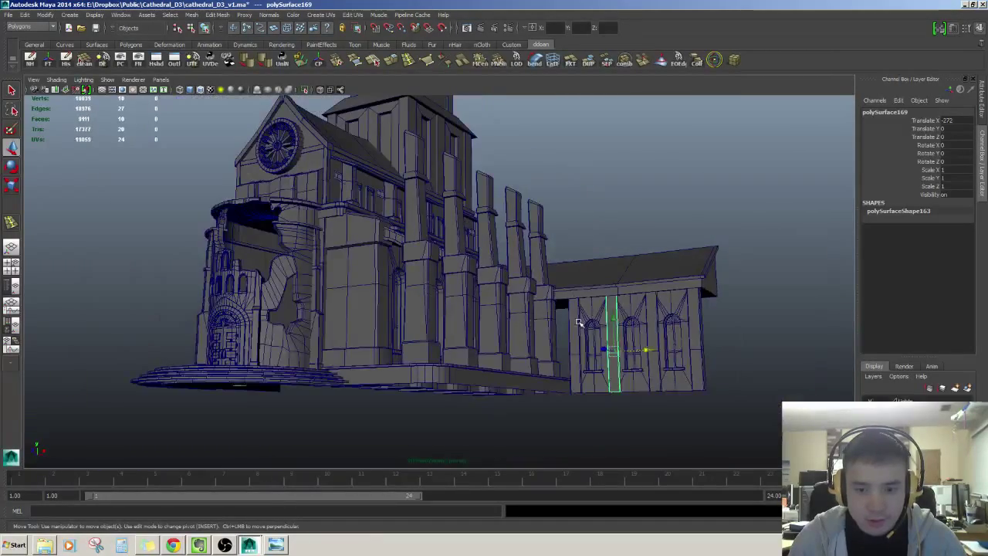
pyautogui.press('f')
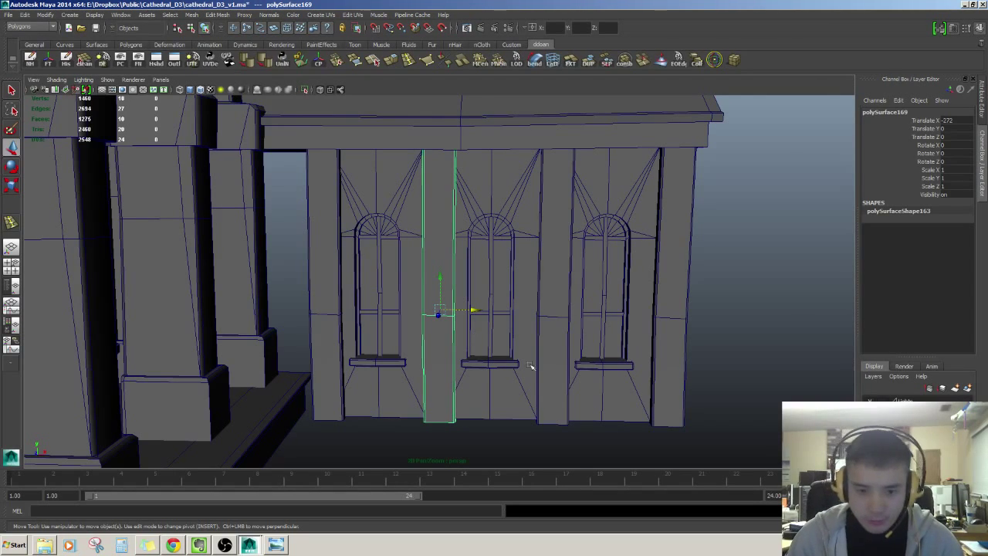
pyautogui.keyDown('alt'); pyautogui.moveTo(570, 389); pyautogui.dragTo(525, 404, button='right'); pyautogui.keyUp('alt')
pyautogui.click(525, 403)
pyautogui.keyDown('alt'); pyautogui.moveTo(525, 403); pyautogui.dragTo(430, 366); pyautogui.keyUp('alt')
pyautogui.keyDown('alt'); pyautogui.moveTo(430, 366); pyautogui.dragTo(348, 371, button='right'); pyautogui.keyUp('alt')
pyautogui.keyDown('alt'); pyautogui.moveTo(592, 445); pyautogui.dragTo(502, 398, button='right'); pyautogui.keyUp('alt')
pyautogui.keyDown('alt'); pyautogui.moveTo(502, 397); pyautogui.dragTo(468, 322); pyautogui.keyUp('alt')
pyautogui.keyDown('alt'); pyautogui.moveTo(468, 322); pyautogui.dragTo(553, 351, button='middle'); pyautogui.keyUp('alt')
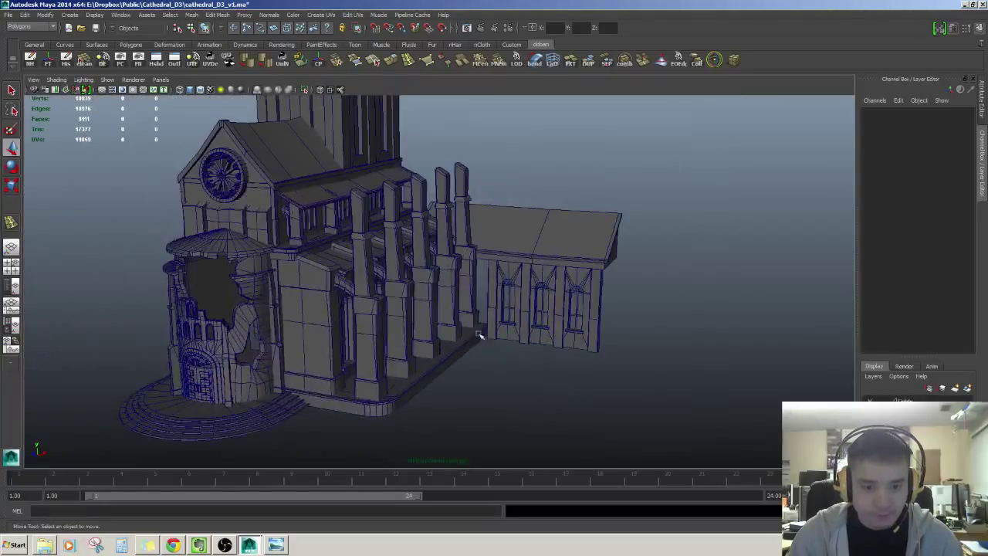
pyautogui.keyDown('alt'); pyautogui.moveTo(488, 348); pyautogui.dragTo(531, 297); pyautogui.keyUp('alt')
pyautogui.click(542, 345)
pyautogui.press('f')
pyautogui.click(715, 284)
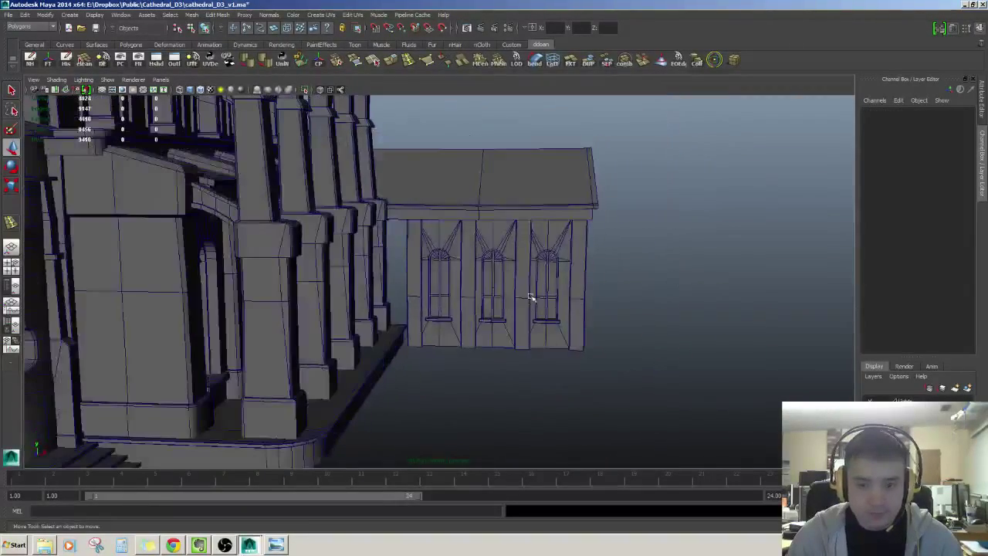
# Create a polygon plane, scale it uniformly to about 283.6 and move it to about 782 along X, beside the cathedral.
pyautogui.click(68, 15)
pyautogui.moveTo(83, 17)
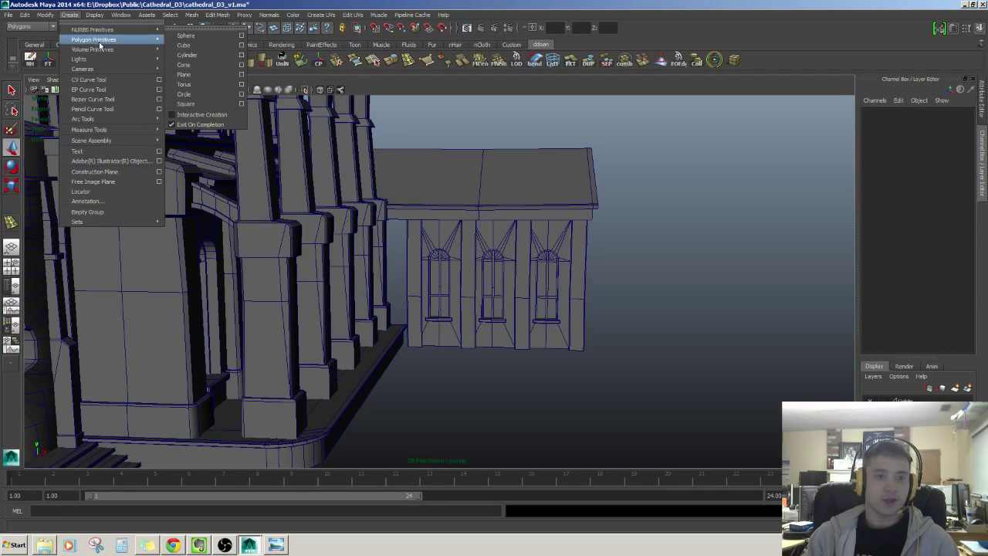
pyautogui.moveTo(123, 40)
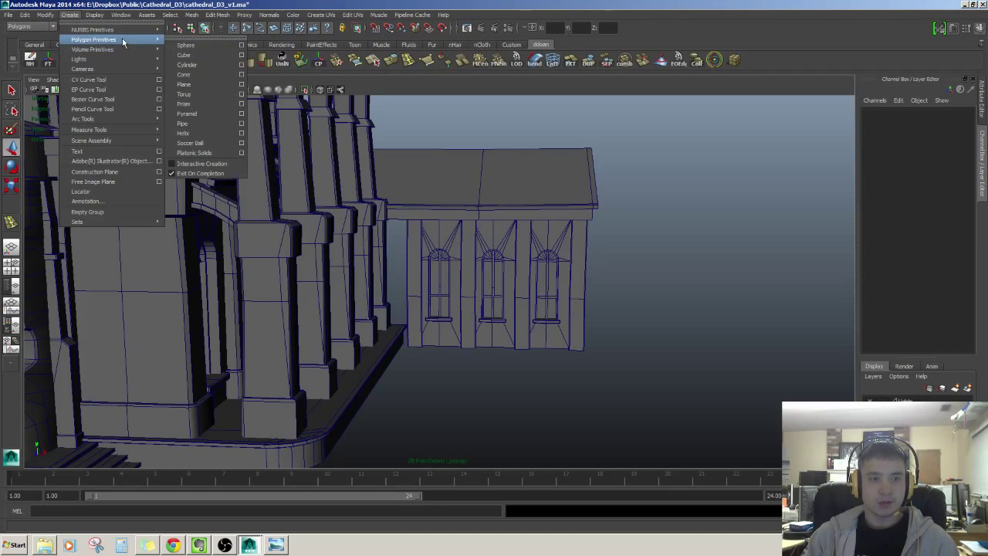
pyautogui.click(210, 88)
pyautogui.scroll(-5, 448, 313)
pyautogui.keyDown('alt'); pyautogui.moveTo(447, 314); pyautogui.dragTo(439, 342); pyautogui.keyUp('alt')
pyautogui.press('r')
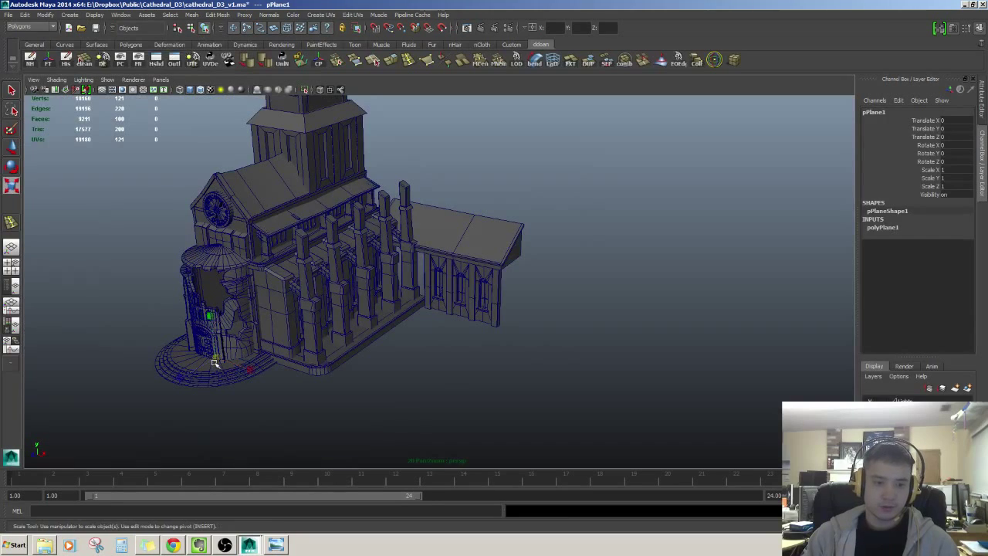
pyautogui.moveTo(215, 363); pyautogui.dragTo(371, 396)
pyautogui.press('w')
pyautogui.scroll(2, 371, 394)
pyautogui.keyDown('alt'); pyautogui.moveTo(373, 396); pyautogui.dragTo(397, 335, button='middle'); pyautogui.keyUp('alt')
# Set the plane's width and height subdivisions to 1.
pyautogui.click(895, 230)
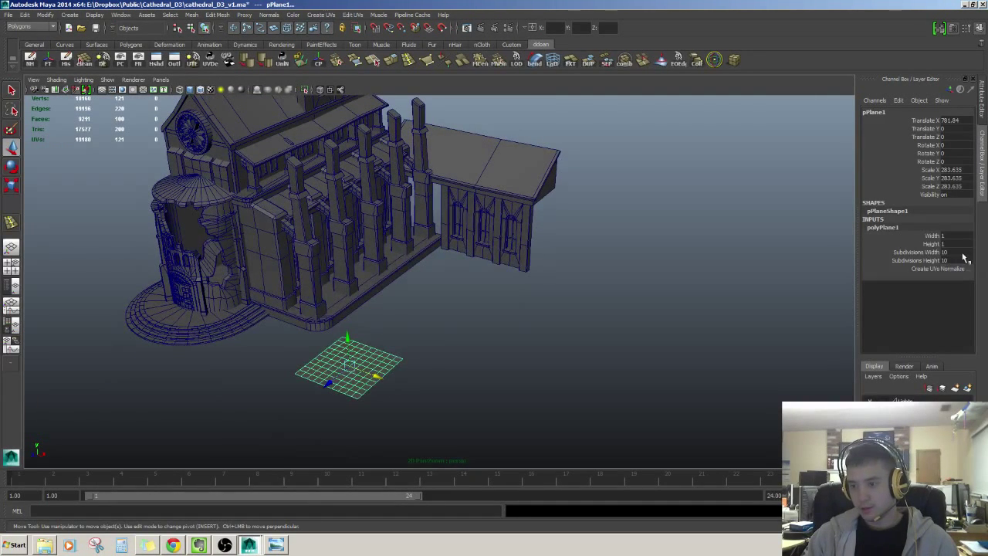
pyautogui.moveTo(963, 253); pyautogui.dragTo(963, 260)
pyautogui.write('1')
pyautogui.press('Return')
pyautogui.click(502, 375)
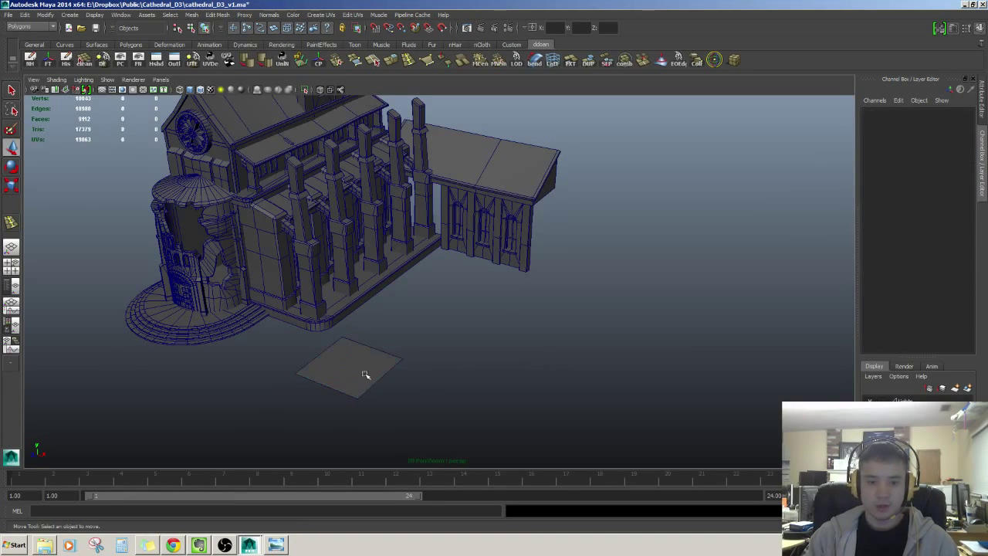
# Rotate the plane 90 degrees about X so it stands upright.
pyautogui.click(363, 376)
pyautogui.scroll(2, 388, 376)
pyautogui.press('e')
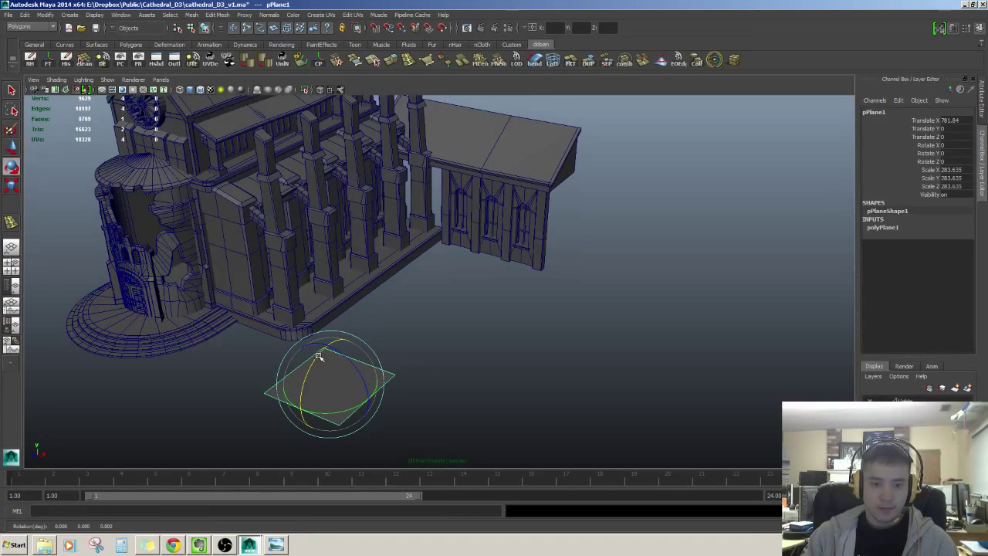
pyautogui.moveTo(319, 356); pyautogui.dragTo(308, 422)
# Move the upright plane behind the last buttress, to about X 533, Y 109 and Z -996, beside the rear building's windows.
pyautogui.press('w')
pyautogui.keyDown('alt'); pyautogui.moveTo(444, 385); pyautogui.dragTo(483, 388, button='right'); pyautogui.keyUp('alt')
pyautogui.keyDown('alt'); pyautogui.moveTo(483, 388); pyautogui.dragTo(552, 383); pyautogui.keyUp('alt')
pyautogui.moveTo(236, 300); pyautogui.dragTo(553, 300)
pyautogui.keyDown('alt'); pyautogui.moveTo(553, 300); pyautogui.dragTo(684, 328); pyautogui.keyUp('alt')
pyautogui.keyDown('alt'); pyautogui.moveTo(683, 329); pyautogui.dragTo(552, 338, button='middle'); pyautogui.keyUp('alt')
pyautogui.keyDown('alt'); pyautogui.moveTo(552, 337); pyautogui.dragTo(569, 329); pyautogui.keyUp('alt')
pyautogui.keyDown('alt'); pyautogui.moveTo(566, 335); pyautogui.dragTo(584, 342, button='right'); pyautogui.keyUp('alt')
pyautogui.moveTo(605, 334); pyautogui.dragTo(497, 292)
pyautogui.keyDown('alt'); pyautogui.moveTo(497, 291); pyautogui.dragTo(402, 321); pyautogui.keyUp('alt')
pyautogui.keyDown('alt'); pyautogui.moveTo(402, 321); pyautogui.dragTo(436, 327, button='right'); pyautogui.keyUp('alt')
pyautogui.keyDown('alt'); pyautogui.moveTo(436, 326); pyautogui.dragTo(468, 310); pyautogui.keyUp('alt')
pyautogui.keyDown('alt'); pyautogui.moveTo(402, 297); pyautogui.dragTo(482, 263); pyautogui.keyUp('alt')
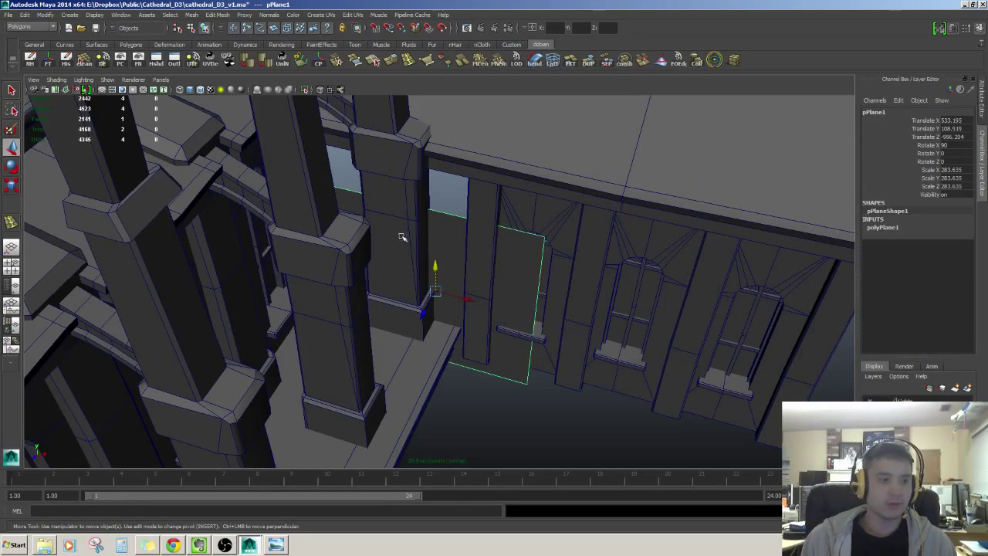
pyautogui.keyDown('alt'); pyautogui.moveTo(486, 266); pyautogui.dragTo(444, 261); pyautogui.keyUp('alt')
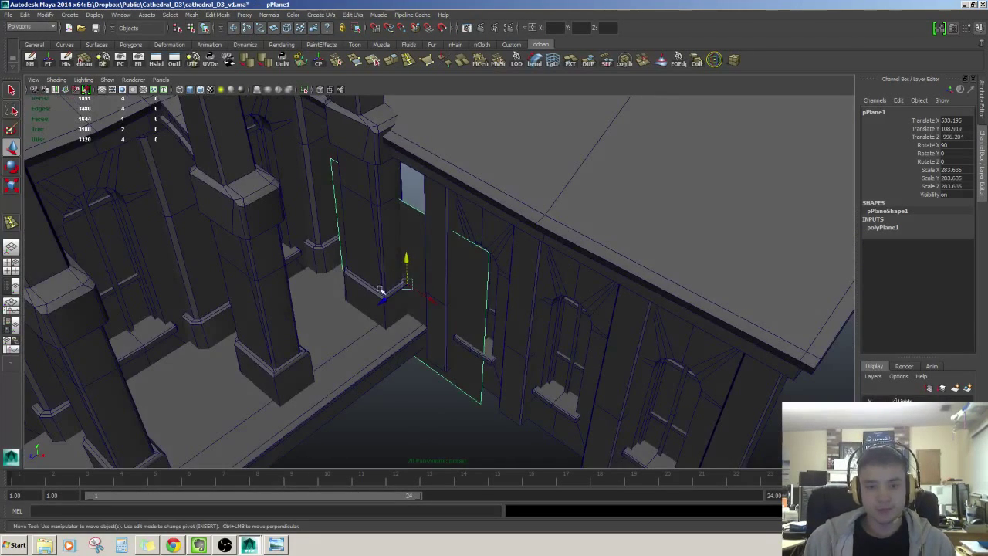
# Narrow the plane to an X scale of about 227.9 and fit it behind the innermost pilaster at about -998.8 along Z.
pyautogui.moveTo(382, 299); pyautogui.dragTo(384, 296)
pyautogui.keyDown('alt'); pyautogui.moveTo(400, 285); pyautogui.dragTo(464, 340); pyautogui.keyUp('alt')
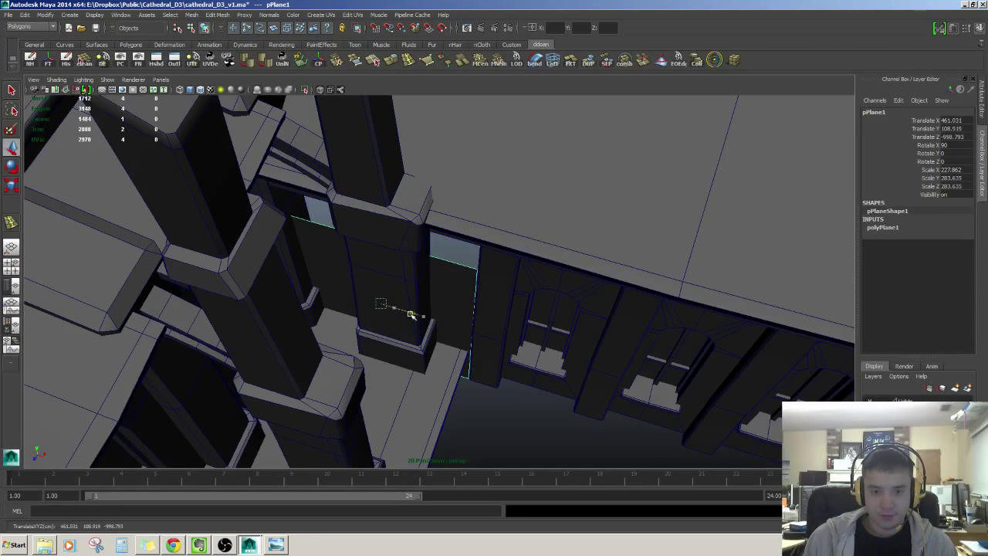
pyautogui.moveTo(416, 319); pyautogui.dragTo(419, 320)
pyautogui.keyDown('alt'); pyautogui.moveTo(418, 332); pyautogui.dragTo(401, 264); pyautogui.keyUp('alt')
pyautogui.keyDown('alt'); pyautogui.moveTo(428, 312); pyautogui.dragTo(430, 282); pyautogui.keyUp('alt')
# Raise the plane's upper edge to the rear building's roof line to close the wall gap behind the last buttress.
pyautogui.press('F10')
pyautogui.click(407, 321)
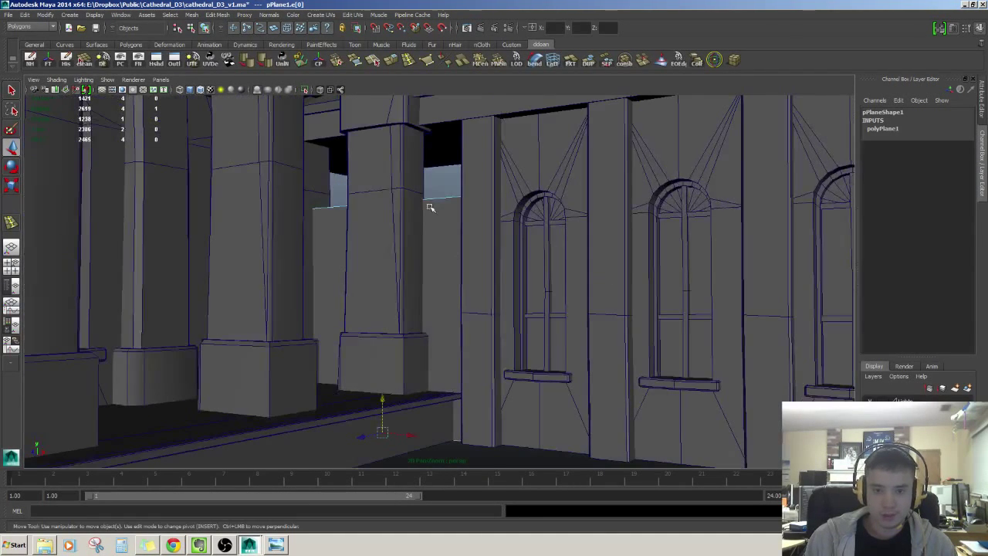
pyautogui.click(434, 202)
pyautogui.moveTo(380, 167); pyautogui.dragTo(449, 201)
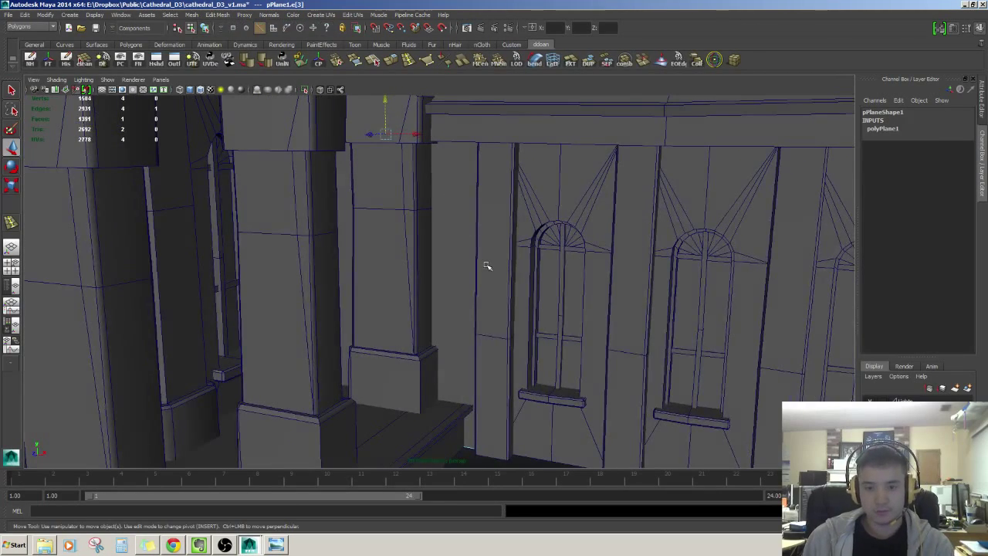
pyautogui.press('F8')
# Examine how the rear building's roof and filled wall meet the cathedral's side.
pyautogui.scroll(-5, 502, 273)
pyautogui.keyDown('alt'); pyautogui.moveTo(508, 276); pyautogui.dragTo(464, 299); pyautogui.keyUp('alt')
pyautogui.click(704, 302)
pyautogui.keyDown('alt'); pyautogui.moveTo(704, 302); pyautogui.dragTo(463, 307); pyautogui.keyUp('alt')
pyautogui.click(461, 284)
pyautogui.click(448, 271)
pyautogui.keyDown('alt'); pyautogui.moveTo(448, 272); pyautogui.dragTo(335, 332); pyautogui.keyUp('alt')
pyautogui.scroll(-4, 309, 269)
pyautogui.keyDown('alt'); pyautogui.moveTo(309, 268); pyautogui.dragTo(394, 294); pyautogui.keyUp('alt')
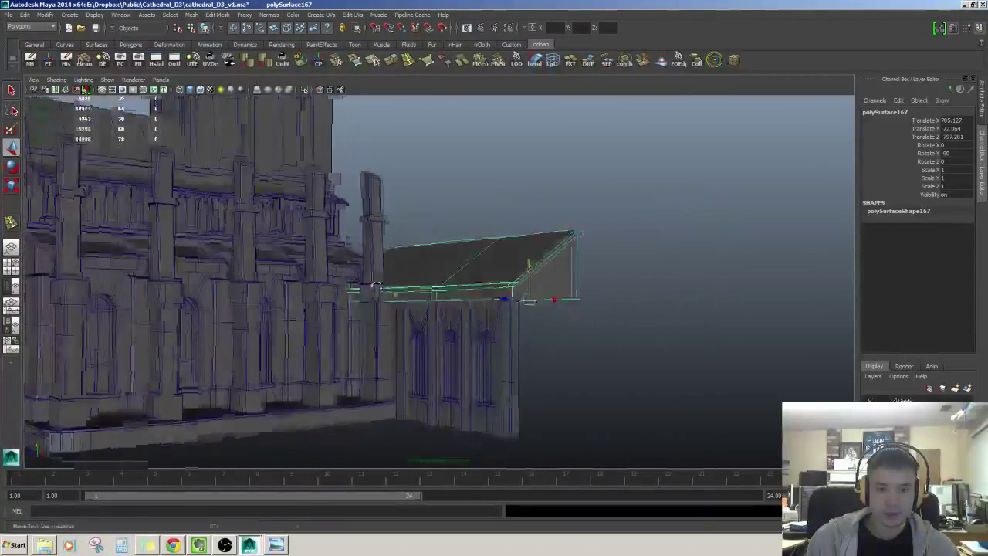
pyautogui.click(451, 229)
pyautogui.keyDown('alt'); pyautogui.moveTo(452, 229); pyautogui.dragTo(434, 283); pyautogui.keyUp('alt')
pyautogui.scroll(4, 434, 256)
pyautogui.keyDown('alt'); pyautogui.moveTo(441, 247); pyautogui.dragTo(462, 307); pyautogui.keyUp('alt')
pyautogui.scroll(4, 459, 203)
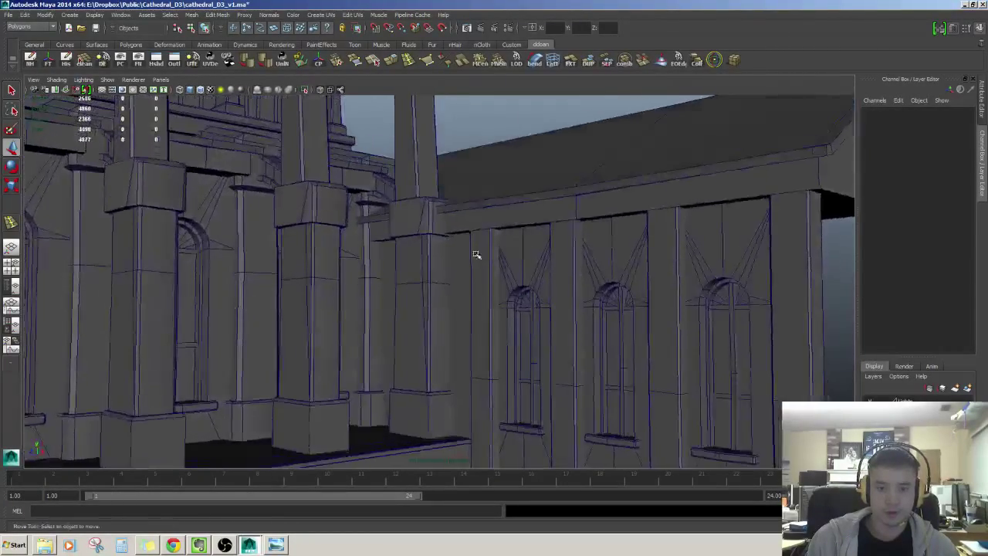
# Move the roof's inner-end vertices along its length so the roof reaches behind the last buttress to the cathedral.
pyautogui.click(475, 229)
pyautogui.moveTo(425, 298); pyautogui.dragTo(389, 298, button='right')
pyautogui.moveTo(488, 290); pyautogui.dragTo(570, 400)
pyautogui.keyDown('alt'); pyautogui.moveTo(502, 386); pyautogui.dragTo(466, 348); pyautogui.keyUp('alt')
pyautogui.hotkey('ctrl', 'z')
pyautogui.scroll(2, 423, 354)
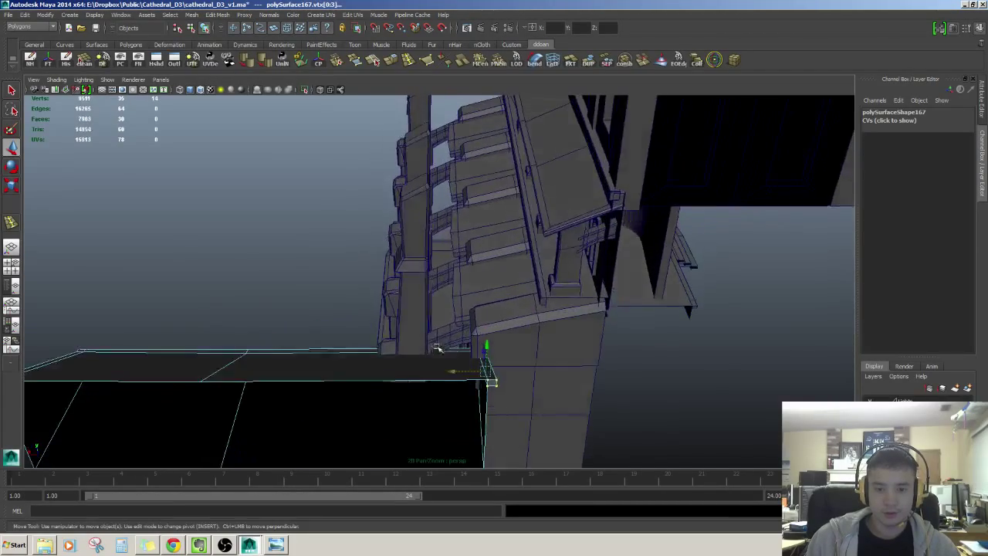
pyautogui.keyDown('alt'); pyautogui.moveTo(454, 371); pyautogui.dragTo(438, 237); pyautogui.keyUp('alt')
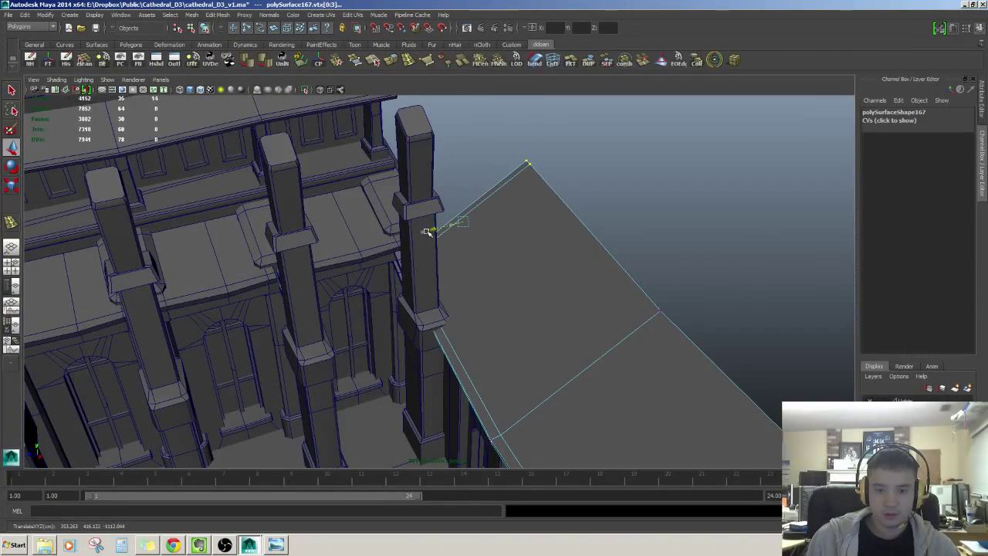
pyautogui.keyDown('alt'); pyautogui.moveTo(413, 245); pyautogui.dragTo(553, 231); pyautogui.keyUp('alt')
pyautogui.press('F8')
pyautogui.keyDown('alt'); pyautogui.moveTo(553, 297); pyautogui.dragTo(476, 337); pyautogui.keyUp('alt')
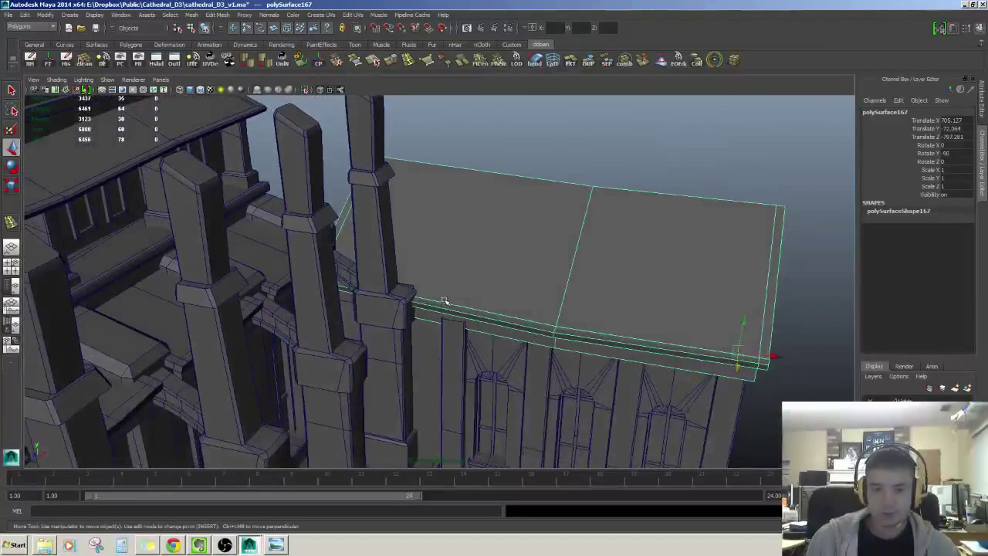
# Insert an edge loop across the rear building's roof right beside the last buttress.
pyautogui.press('g')
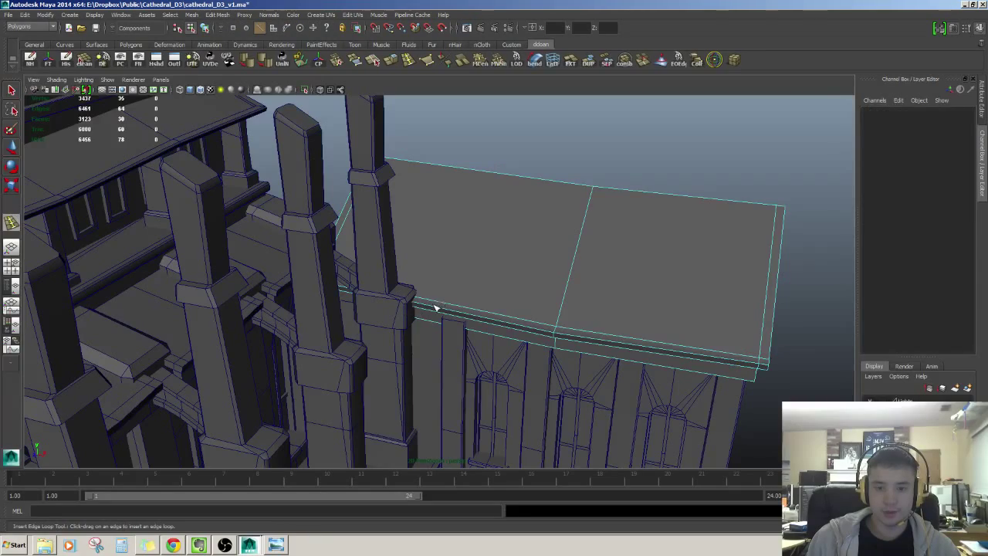
pyautogui.click(422, 305)
pyautogui.scroll(2, 441, 327)
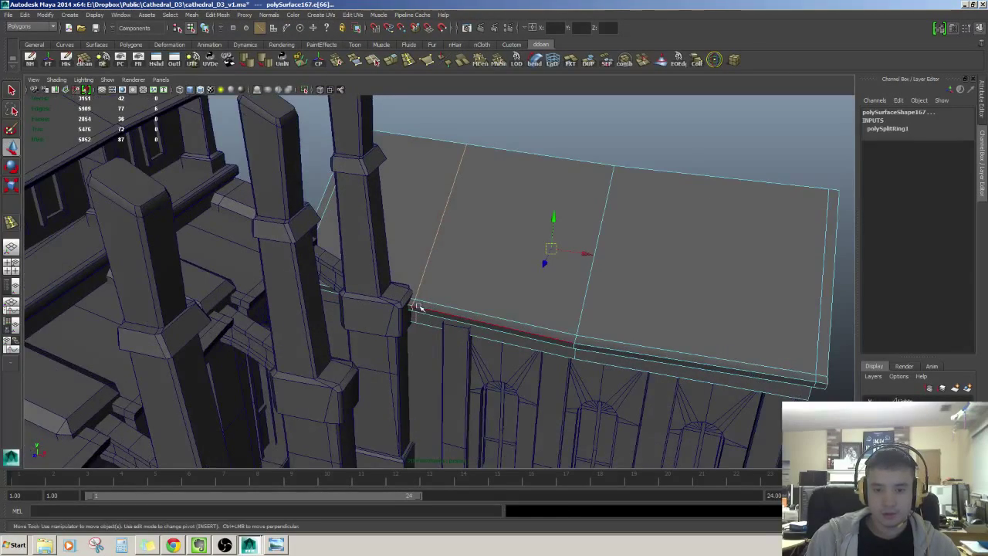
pyautogui.keyDown('alt'); pyautogui.moveTo(399, 302); pyautogui.dragTo(400, 321); pyautogui.keyUp('alt')
# Pull the new loop's front eave vertices slightly outward along Z to angle the eave beside the last buttress.
pyautogui.press('F9')
pyautogui.moveTo(396, 284); pyautogui.dragTo(443, 357)
pyautogui.press('4')
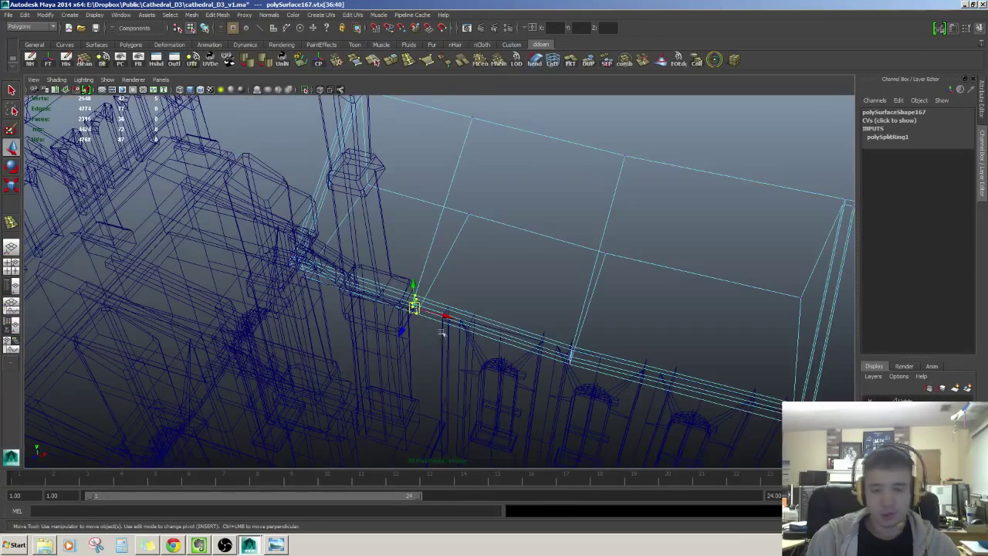
pyautogui.press('5')
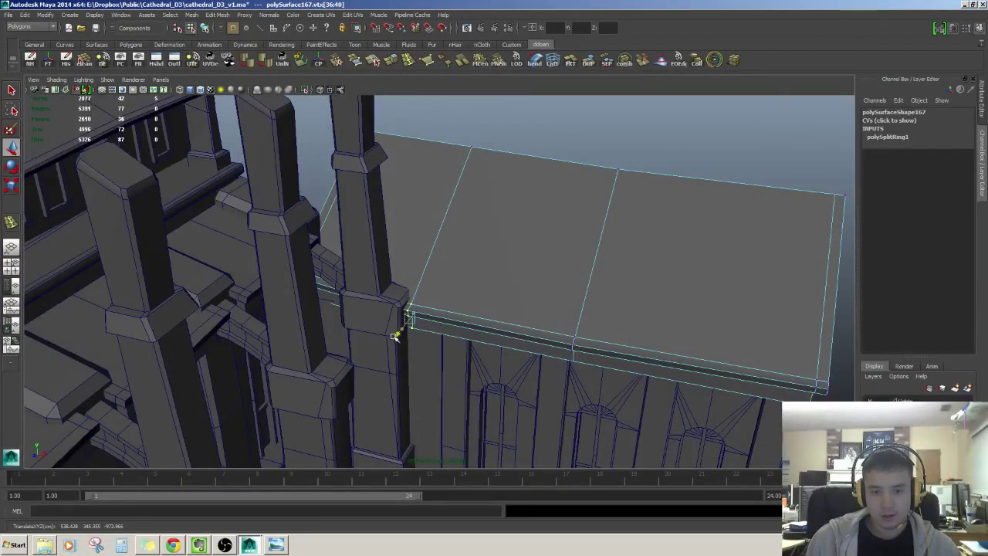
pyautogui.keyDown('alt'); pyautogui.moveTo(395, 336); pyautogui.dragTo(457, 322); pyautogui.keyUp('alt')
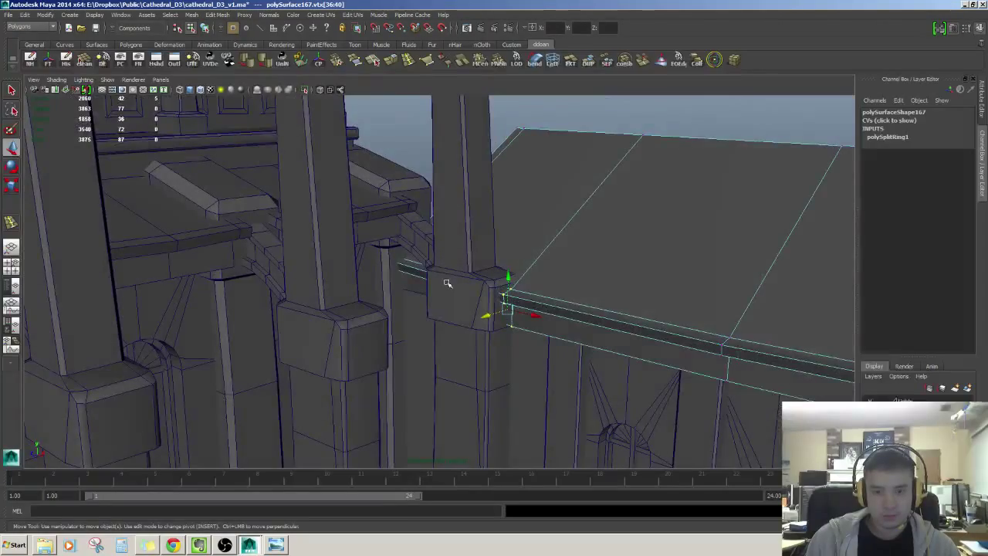
pyautogui.moveTo(447, 286)
pyautogui.keyDown('alt'); pyautogui.mouseDown()
pyautogui.moveTo(455, 271)
pyautogui.moveTo(388, 334)
pyautogui.moveTo(446, 360)
pyautogui.moveTo(498, 309)
pyautogui.moveTo(552, 340)
pyautogui.moveTo(552, 387)
pyautogui.mouseUp(); pyautogui.keyUp('alt')
pyautogui.press('4')
pyautogui.press('5')
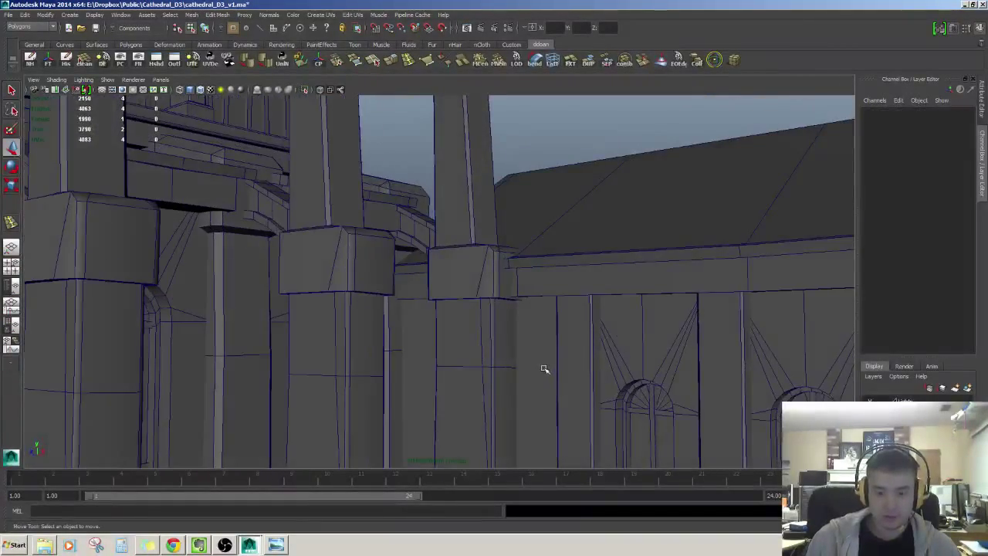
# Rotate the gap-filling wall plane to about -4.337 degrees in Y so it follows the angled eave.
pyautogui.press('4')
pyautogui.click(523, 367)
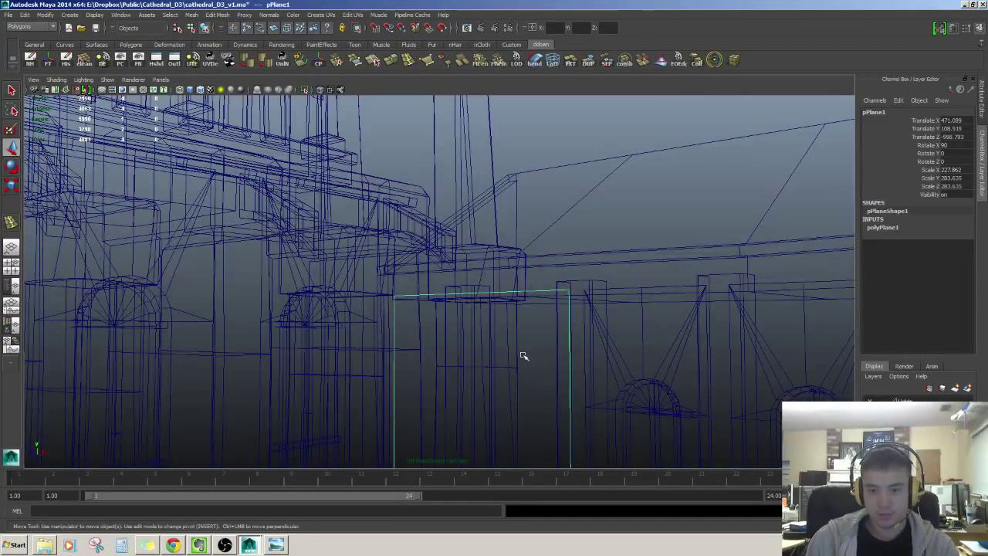
pyautogui.press('5')
pyautogui.moveTo(528, 351)
pyautogui.keyDown('alt'); pyautogui.mouseDown()
pyautogui.moveTo(532, 333)
pyautogui.moveTo(446, 352)
pyautogui.moveTo(430, 368)
pyautogui.moveTo(468, 366)
pyautogui.moveTo(461, 393)
pyautogui.moveTo(503, 346)
pyautogui.moveTo(497, 399)
pyautogui.moveTo(503, 378)
pyautogui.mouseUp(); pyautogui.keyUp('alt')
pyautogui.press('e')
pyautogui.press('4')
pyautogui.press('space')
pyautogui.press('space')
pyautogui.press('f')
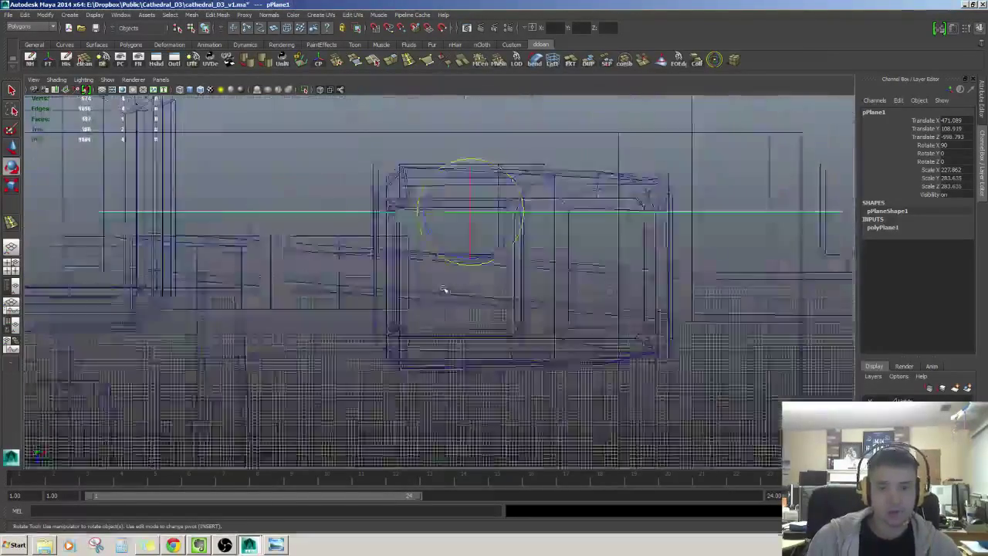
pyautogui.keyDown('alt'); pyautogui.moveTo(438, 287); pyautogui.dragTo(427, 300, button='right'); pyautogui.keyUp('alt')
pyautogui.scroll(3, 425, 301)
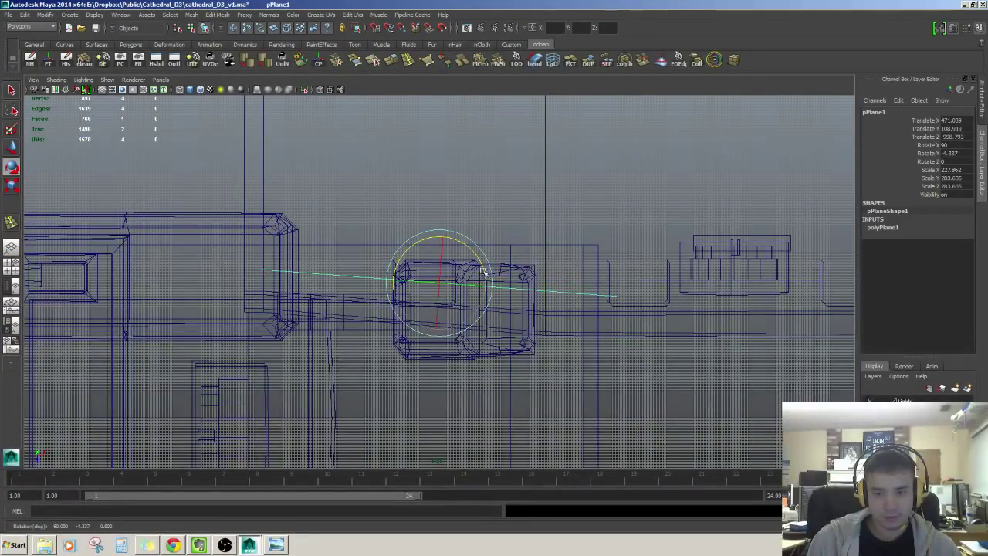
pyautogui.press('space')
pyautogui.press('space')
pyautogui.keyDown('alt'); pyautogui.moveTo(661, 325); pyautogui.dragTo(644, 266); pyautogui.keyUp('alt')
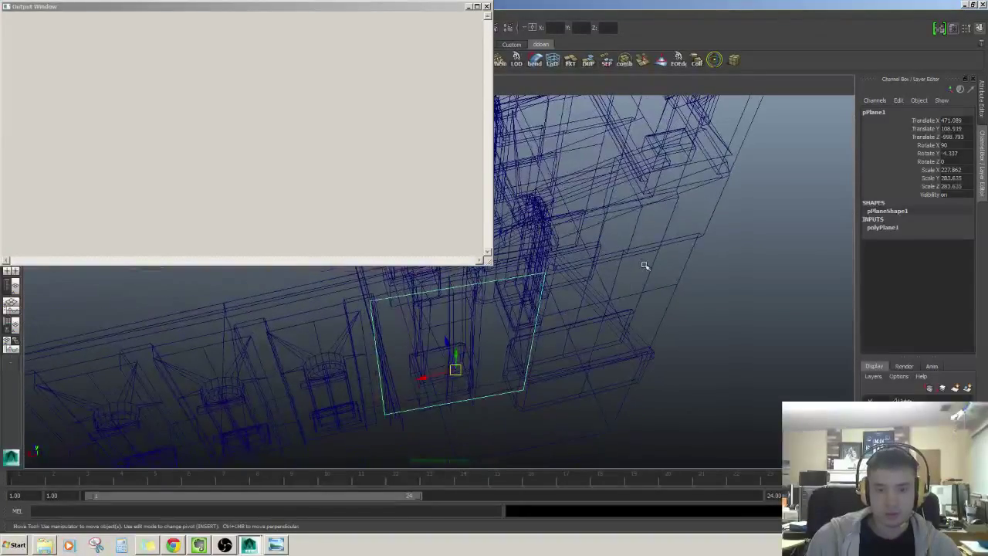
# Deselect the wall plane, minimize the Output Window and return the viewport to shaded display.
pyautogui.click(719, 280)
pyautogui.keyDown('alt'); pyautogui.moveTo(719, 280); pyautogui.dragTo(619, 298); pyautogui.keyUp('alt')
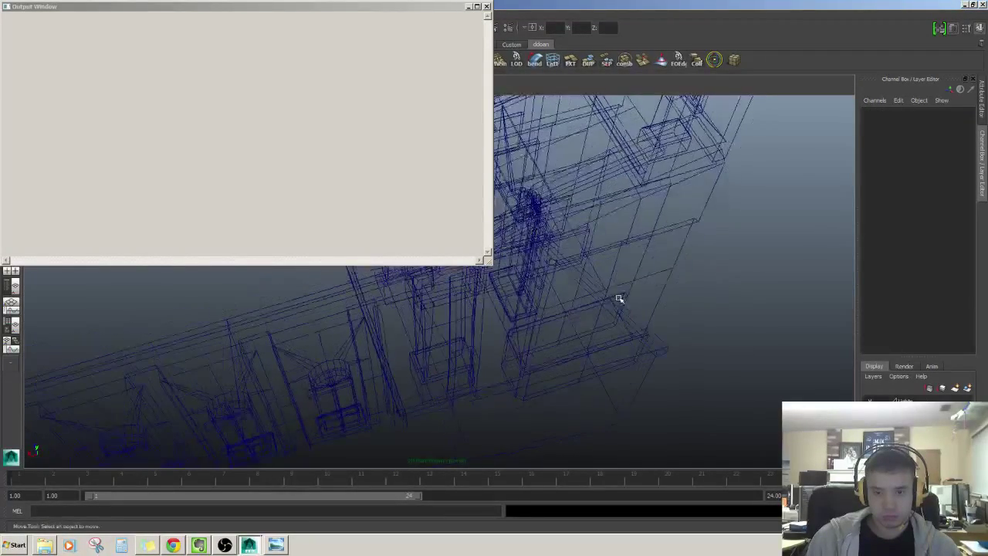
pyautogui.click(468, 7)
pyautogui.moveTo(545, 337)
pyautogui.keyDown('alt'); pyautogui.mouseDown()
pyautogui.moveTo(649, 299)
pyautogui.moveTo(595, 311)
pyautogui.moveTo(602, 291)
pyautogui.mouseUp(); pyautogui.keyUp('alt')
pyautogui.press('5')
pyautogui.click(599, 287)
pyautogui.click(599, 235)
pyautogui.keyDown('alt'); pyautogui.moveTo(695, 363); pyautogui.dragTo(735, 382); pyautogui.keyUp('alt')
pyautogui.click(735, 382)
pyautogui.keyDown('alt'); pyautogui.moveTo(519, 344); pyautogui.dragTo(536, 331); pyautogui.keyUp('alt')
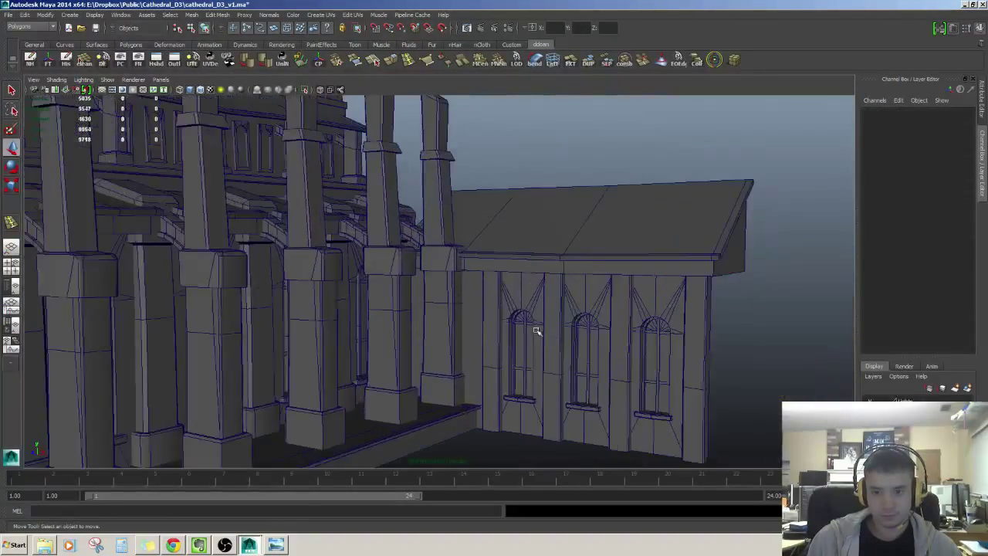
# Inspect the rear building's roof, pilasters and window panels from below, selecting them together to see their extent.
pyautogui.keyDown('alt'); pyautogui.moveTo(536, 332); pyautogui.dragTo(543, 360, button='middle'); pyautogui.keyUp('alt')
pyautogui.keyDown('alt'); pyautogui.moveTo(543, 360); pyautogui.dragTo(538, 298); pyautogui.keyUp('alt')
pyautogui.click(538, 297)
pyautogui.keyDown('alt'); pyautogui.moveTo(538, 296); pyautogui.dragTo(530, 258, button='right'); pyautogui.keyUp('alt')
pyautogui.click(524, 213)
pyautogui.keyDown('alt'); pyautogui.moveTo(523, 213); pyautogui.dragTo(572, 294); pyautogui.keyUp('alt')
pyautogui.click(576, 295)
pyautogui.keyDown('alt'); pyautogui.moveTo(576, 294); pyautogui.dragTo(656, 359, button='right'); pyautogui.keyUp('alt')
pyautogui.keyDown('alt'); pyautogui.moveTo(656, 359); pyautogui.dragTo(549, 302, button='middle'); pyautogui.keyUp('alt')
pyautogui.moveTo(549, 302)
pyautogui.keyDown('alt'); pyautogui.mouseDown()
pyautogui.moveTo(498, 286)
pyautogui.moveTo(543, 291)
pyautogui.mouseUp(); pyautogui.keyUp('alt')
pyautogui.keyDown('shift'); pyautogui.click(498, 286); pyautogui.keyUp('shift')
pyautogui.click(544, 290)
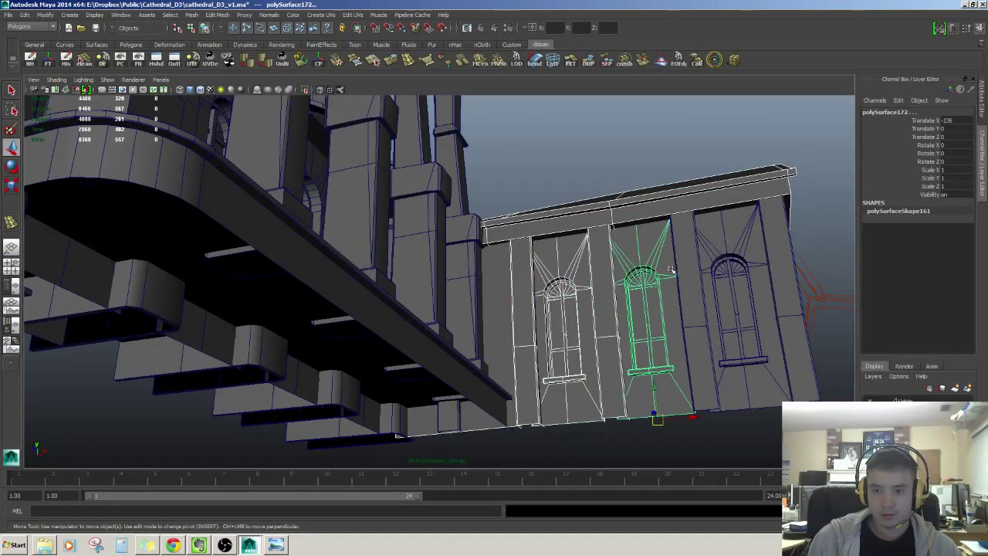
pyautogui.click(776, 263)
pyautogui.keyDown('alt'); pyautogui.moveTo(776, 263); pyautogui.dragTo(573, 365); pyautogui.keyUp('alt')
pyautogui.click(725, 323)
# Examine the whole cathedral from several angles and distances, checking how the rear building fits its proportions.
pyautogui.scroll(3, 478, 289)
pyautogui.scroll(-3, 515, 320)
pyautogui.scroll(2, 574, 365)
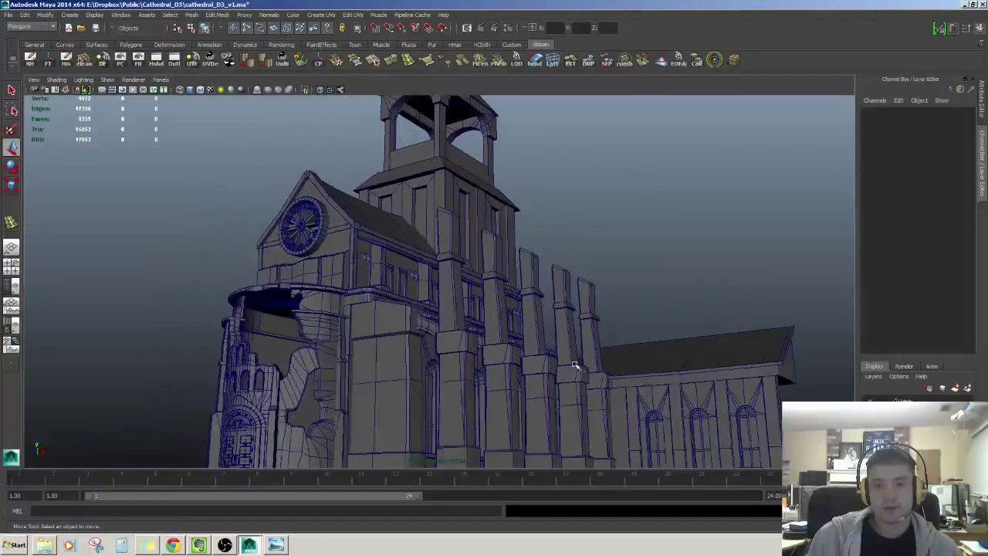
pyautogui.scroll(-3, 573, 365)
pyautogui.keyDown('alt'); pyautogui.moveTo(634, 382); pyautogui.dragTo(604, 305, button='middle'); pyautogui.keyUp('alt')
pyautogui.keyDown('alt'); pyautogui.moveTo(604, 305); pyautogui.dragTo(707, 360); pyautogui.keyUp('alt')
pyautogui.scroll(2, 653, 348)
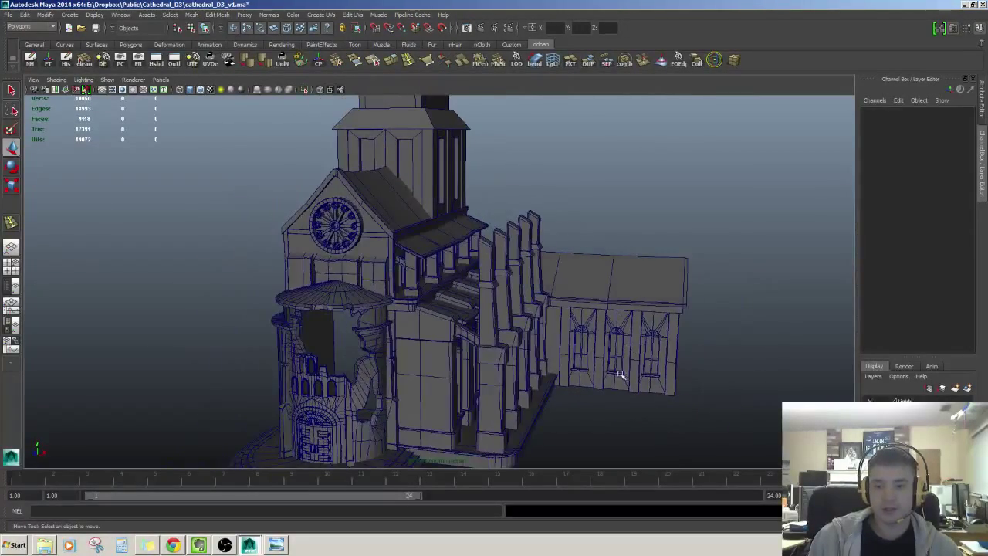
pyautogui.keyDown('alt'); pyautogui.moveTo(636, 400); pyautogui.dragTo(637, 309); pyautogui.keyUp('alt')
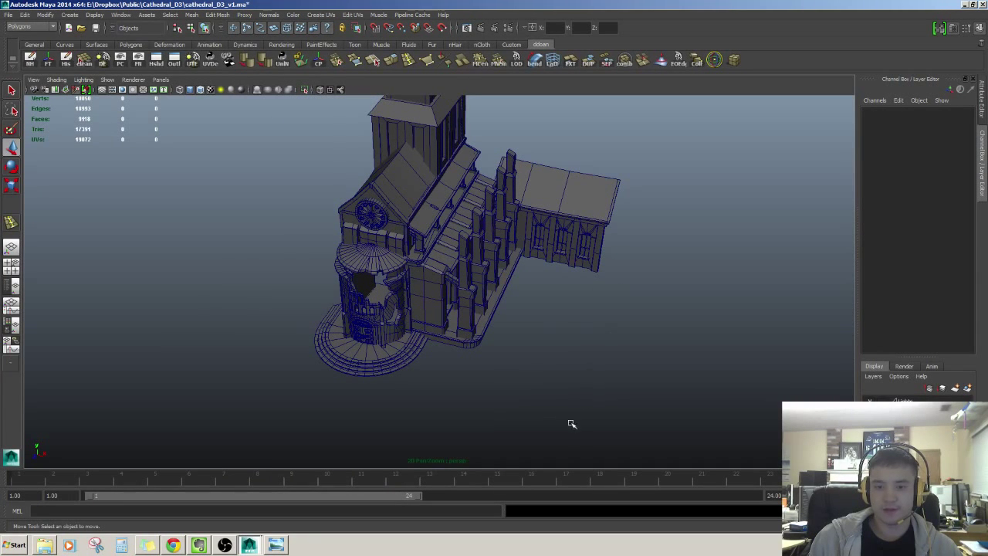
pyautogui.keyDown('alt'); pyautogui.moveTo(547, 372); pyautogui.dragTo(353, 230); pyautogui.keyUp('alt')
pyautogui.keyDown('alt'); pyautogui.moveTo(233, 328); pyautogui.dragTo(368, 221); pyautogui.keyUp('alt')
pyautogui.keyDown('alt'); pyautogui.moveTo(369, 221); pyautogui.dragTo(424, 322, button='middle'); pyautogui.keyUp('alt')
pyautogui.scroll(2, 424, 322)
pyautogui.keyDown('alt'); pyautogui.moveTo(424, 322); pyautogui.dragTo(394, 288); pyautogui.keyUp('alt')
pyautogui.scroll(3, 394, 309)
pyautogui.keyDown('alt'); pyautogui.moveTo(394, 311); pyautogui.dragTo(369, 297, button='middle'); pyautogui.keyUp('alt')
pyautogui.keyDown('alt'); pyautogui.moveTo(369, 297); pyautogui.dragTo(394, 317); pyautogui.keyUp('alt')
pyautogui.scroll(-4, 376, 280)
pyautogui.scroll(3, 395, 317)
pyautogui.keyDown('alt'); pyautogui.moveTo(394, 317); pyautogui.dragTo(365, 320, button='middle'); pyautogui.keyUp('alt')
pyautogui.keyDown('alt'); pyautogui.moveTo(365, 320); pyautogui.dragTo(389, 336); pyautogui.keyUp('alt')
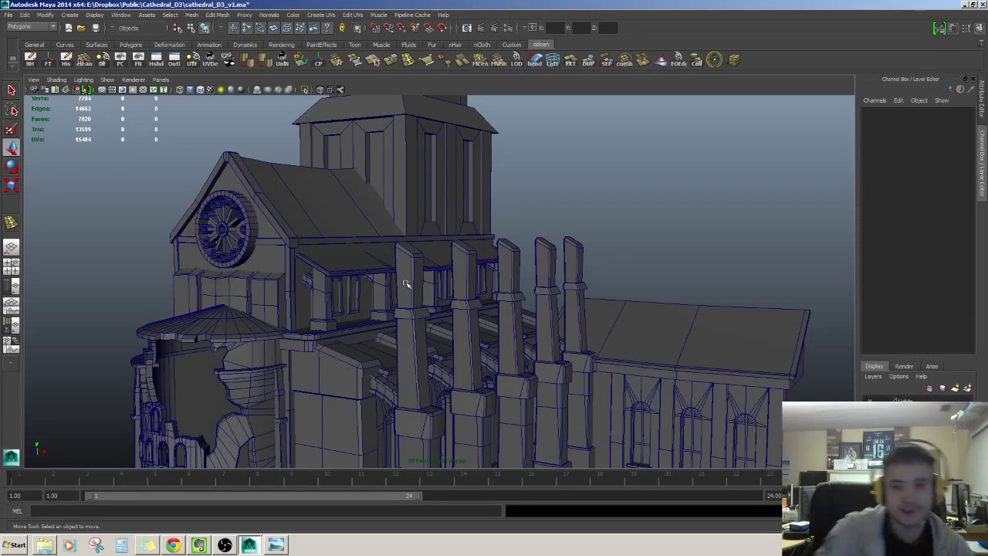
pyautogui.keyDown('alt'); pyautogui.moveTo(515, 321); pyautogui.dragTo(515, 301, button='middle'); pyautogui.keyUp('alt')
pyautogui.scroll(-4, 514, 293)
pyautogui.keyDown('alt'); pyautogui.moveTo(514, 291); pyautogui.dragTo(515, 272); pyautogui.keyUp('alt')
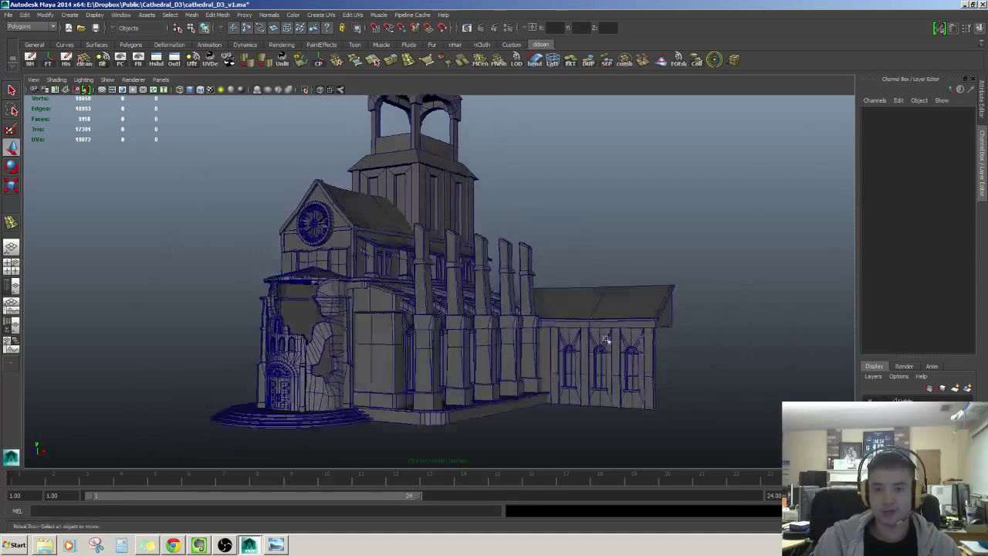
# Highlight the rear building's window panels, pilasters and roof as one group to review which pieces form it.
pyautogui.click(644, 343)
pyautogui.keyDown('alt'); pyautogui.moveTo(598, 337); pyautogui.dragTo(614, 356); pyautogui.keyUp('alt')
pyautogui.keyDown('alt'); pyautogui.moveTo(614, 355); pyautogui.dragTo(635, 359, button='right'); pyautogui.keyUp('alt')
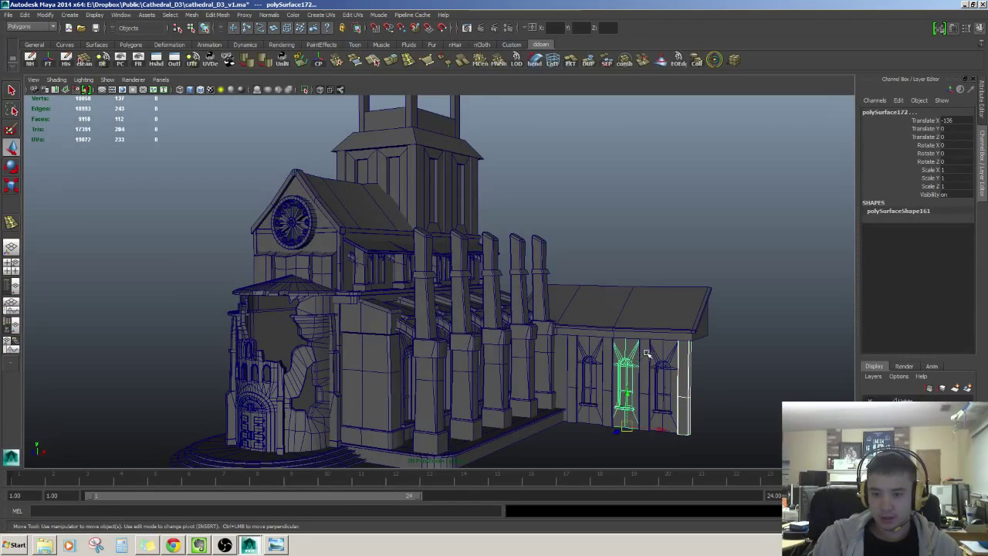
pyautogui.click(562, 356)
pyautogui.keyDown('alt'); pyautogui.moveTo(562, 356); pyautogui.dragTo(540, 379); pyautogui.keyUp('alt')
pyautogui.click(596, 333)
pyautogui.keyDown('alt'); pyautogui.moveTo(597, 333); pyautogui.dragTo(597, 331); pyautogui.keyUp('alt')
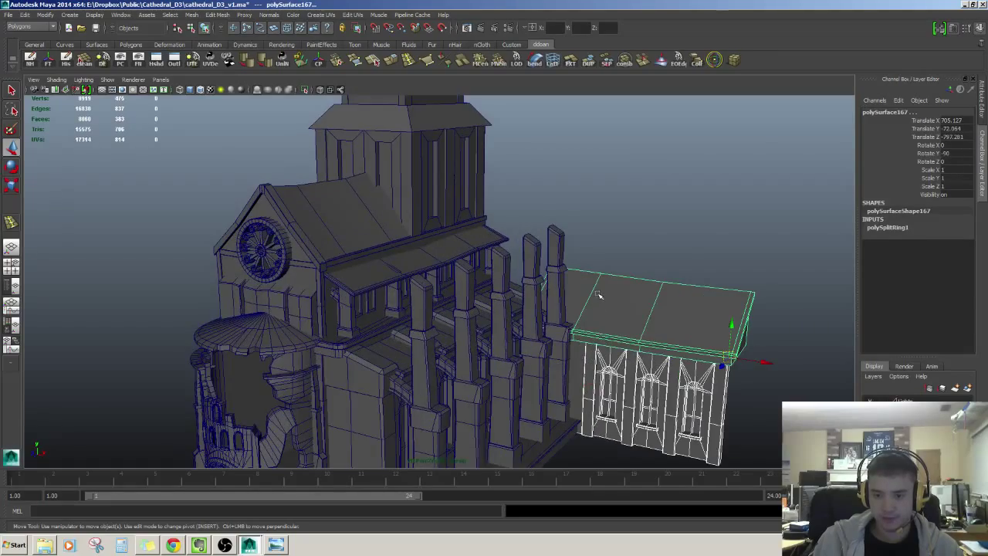
pyautogui.keyDown('alt'); pyautogui.moveTo(598, 296); pyautogui.dragTo(593, 332); pyautogui.keyUp('alt')
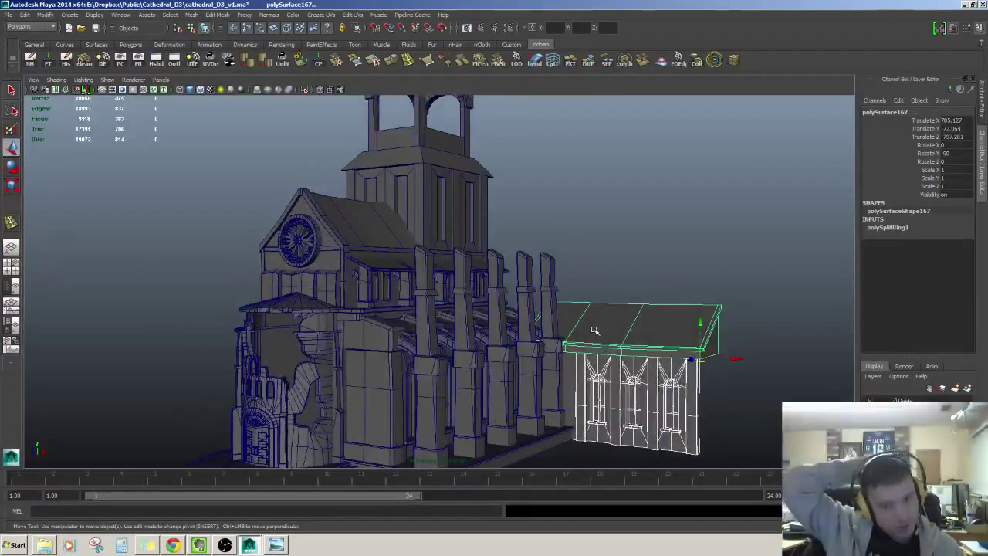
pyautogui.click(646, 292)
pyautogui.keyDown('alt'); pyautogui.moveTo(647, 291); pyautogui.dragTo(601, 302); pyautogui.keyUp('alt')
pyautogui.scroll(-3, 620, 298)
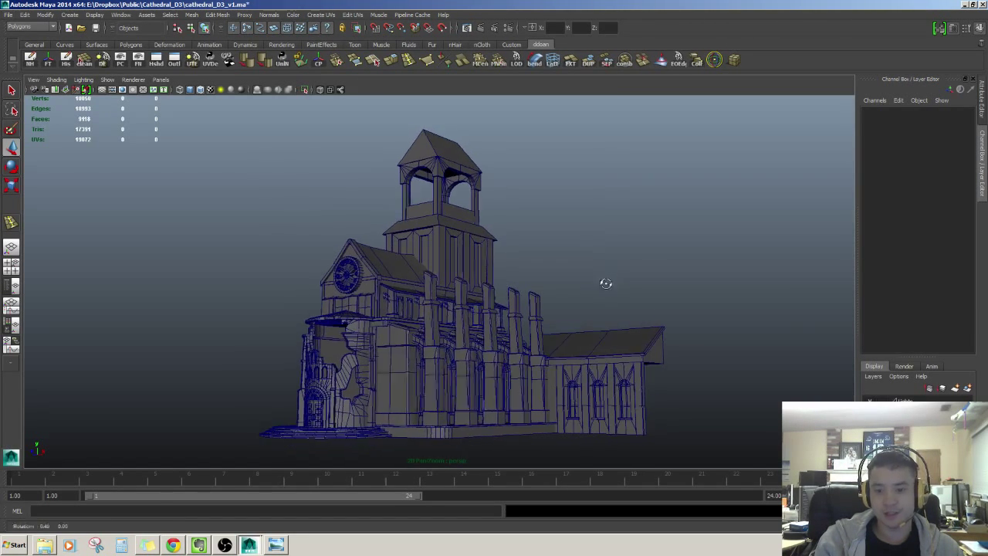
pyautogui.scroll(2, 608, 293)
pyautogui.keyDown('alt'); pyautogui.moveTo(603, 291); pyautogui.dragTo(614, 274); pyautogui.keyUp('alt')
pyautogui.scroll(-2, 607, 294)
pyautogui.scroll(1, 607, 293)
pyautogui.scroll(1, 609, 287)
pyautogui.scroll(-1, 608, 270)
pyautogui.scroll(1, 608, 275)
pyautogui.scroll(-3, 613, 275)
pyautogui.scroll(2, 613, 277)
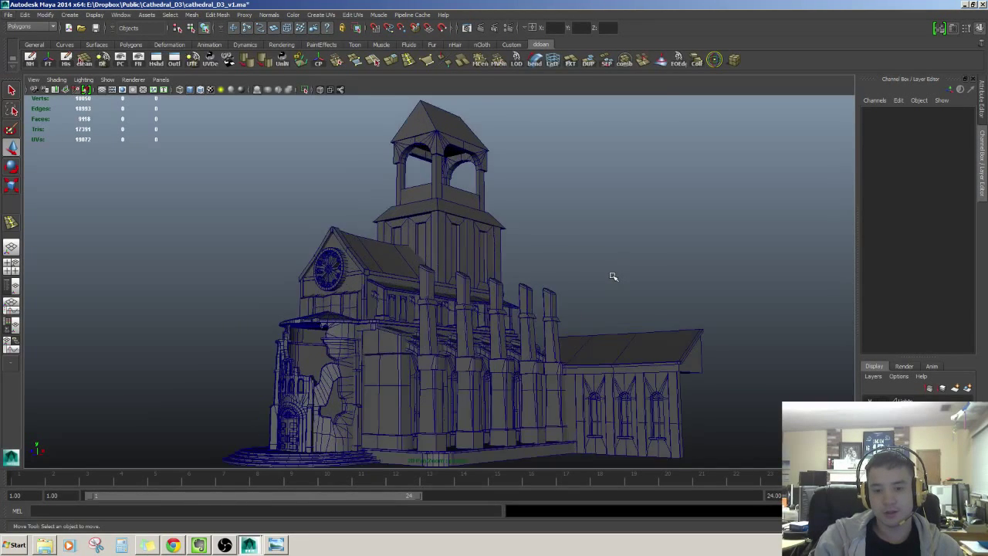
pyautogui.scroll(-2, 613, 277)
pyautogui.scroll(1, 613, 277)
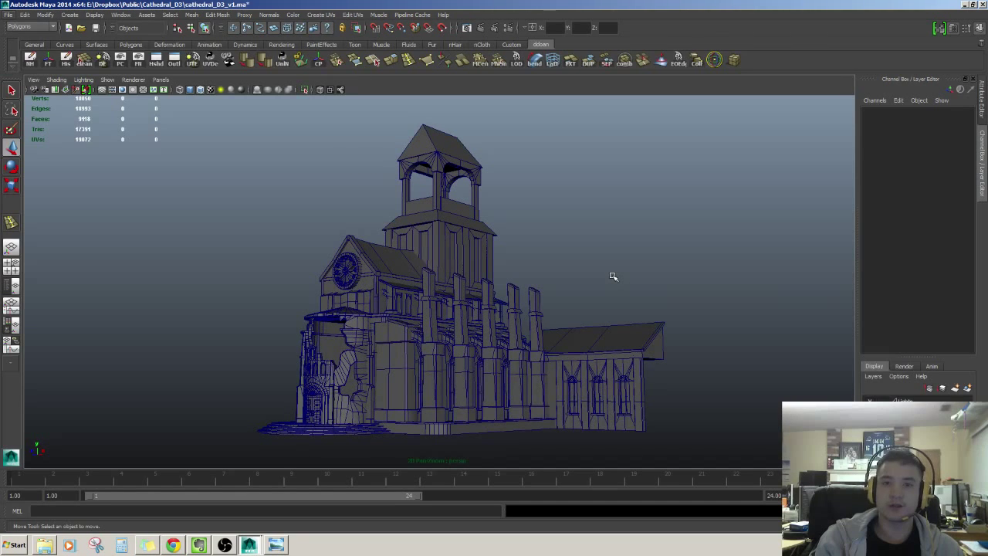